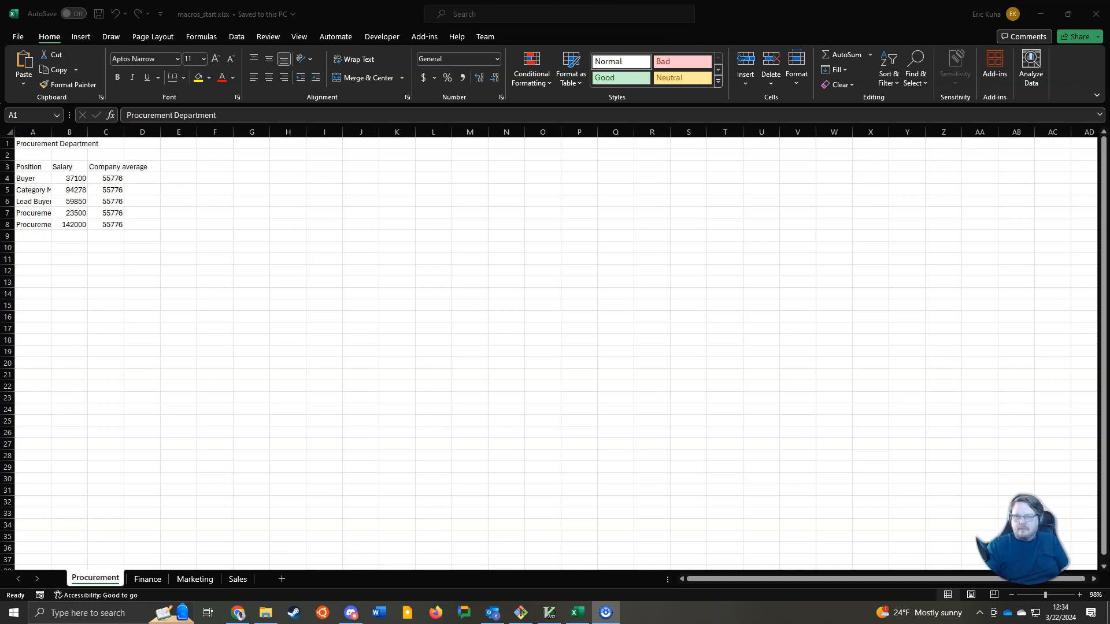
Look through the Procurement, Finance, Marketing and Sales sheets to compare their titles and salary table layouts.
{"action": "left_click", "coordinate": [231, 14]}
{"action": "left_click", "coordinate": [328, 347]}
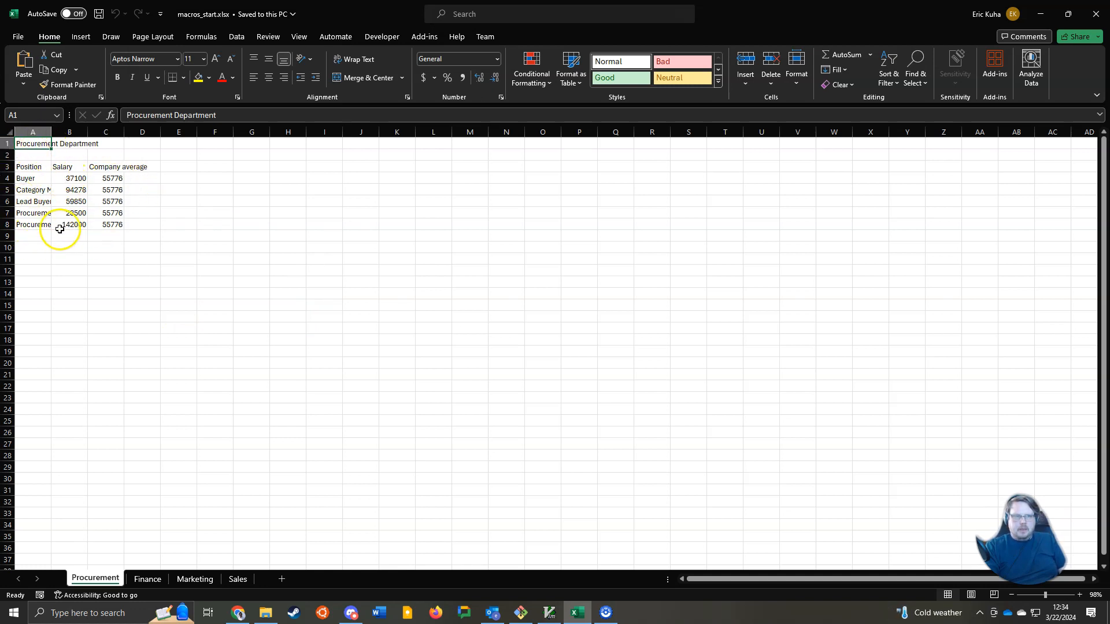
{"action": "left_click", "coordinate": [144, 580]}
{"action": "left_click", "coordinate": [189, 580]}
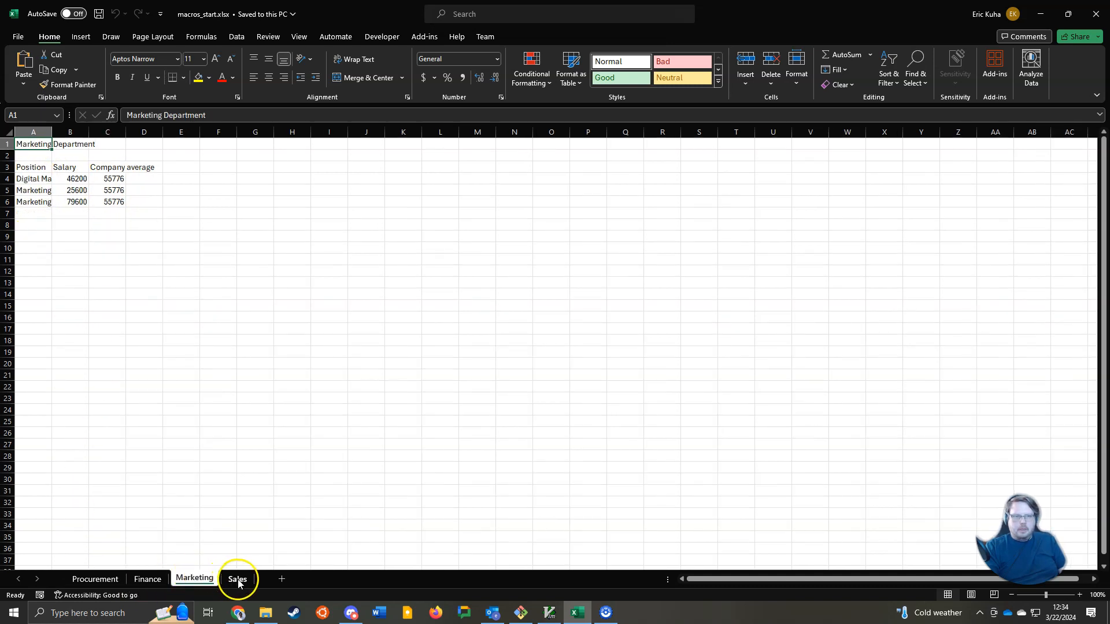
{"action": "left_click", "coordinate": [237, 579]}
{"action": "left_click", "coordinate": [92, 579]}
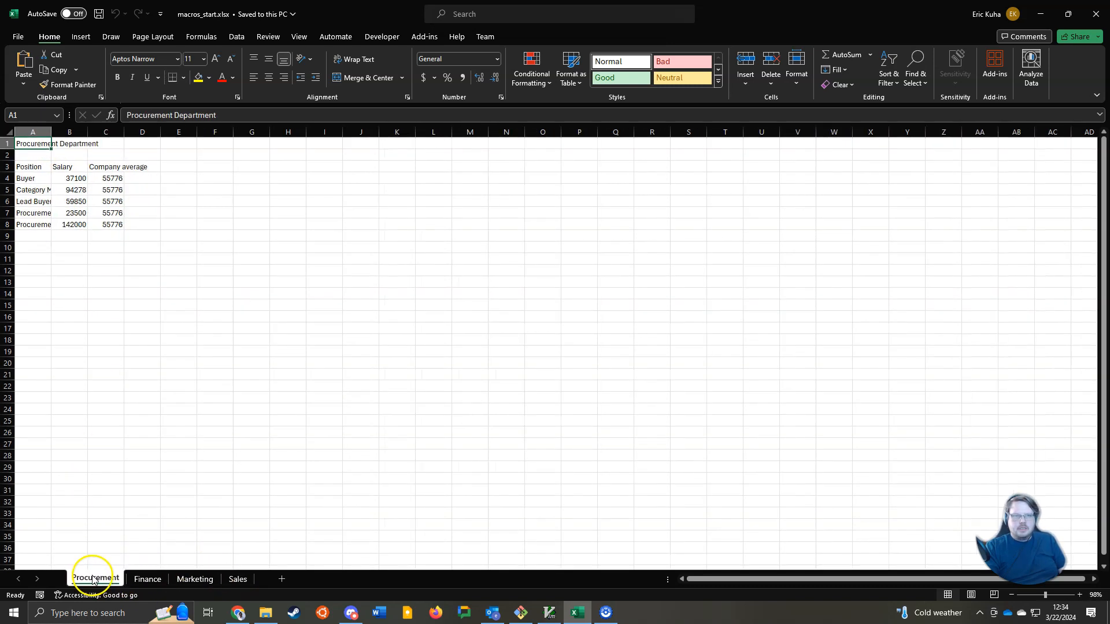
{"action": "left_click", "coordinate": [141, 579]}
{"action": "left_click", "coordinate": [183, 580]}
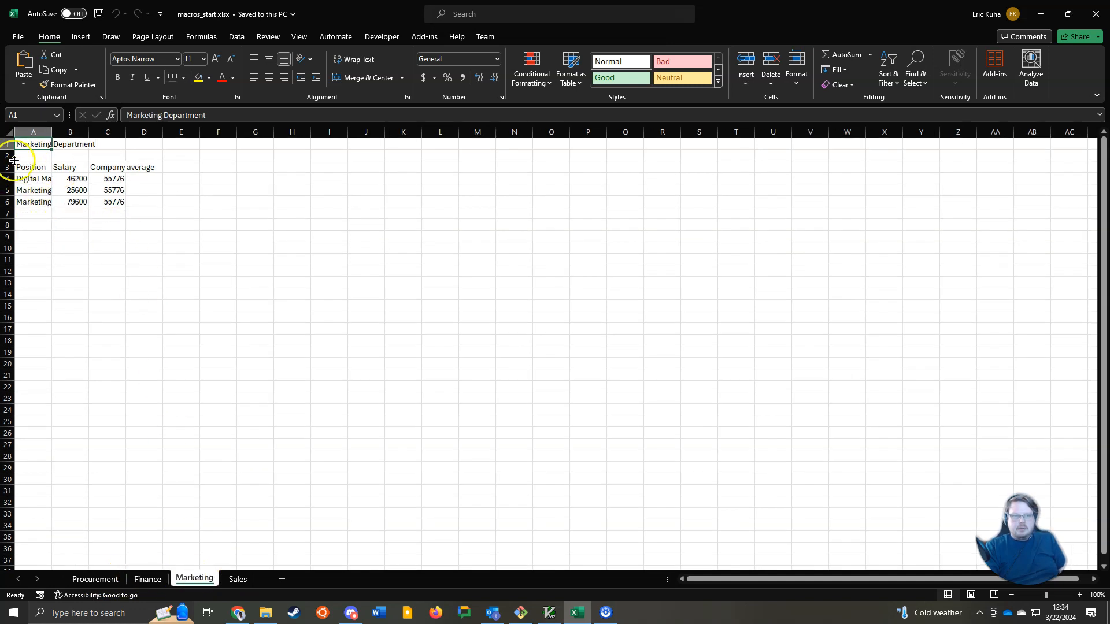
{"action": "left_click", "coordinate": [238, 580]}
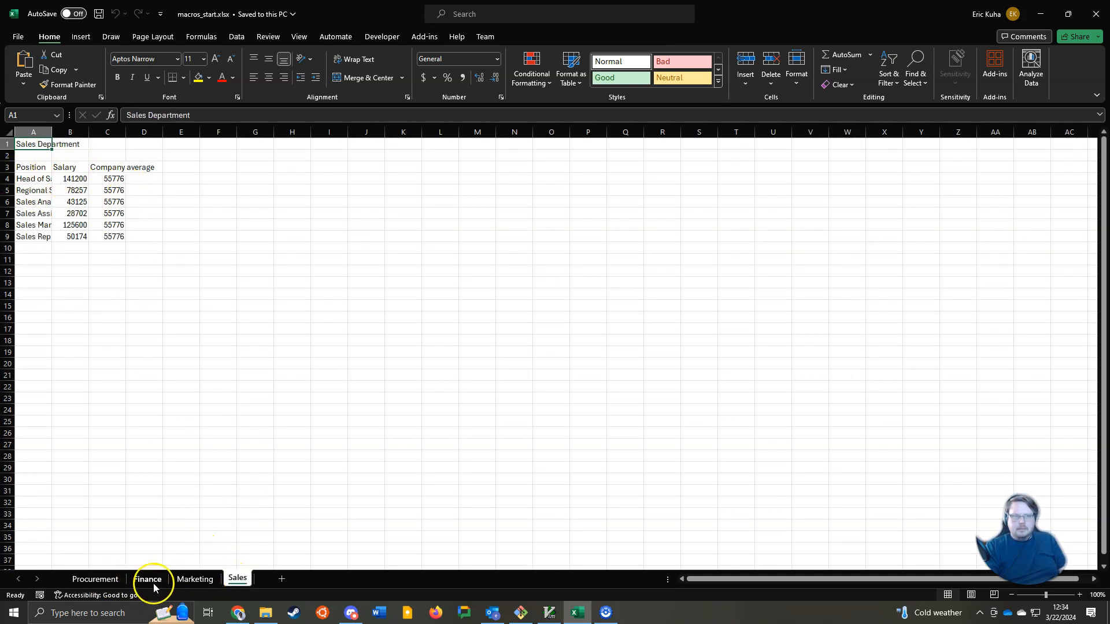
{"action": "left_click", "coordinate": [150, 580]}
{"action": "left_click", "coordinate": [96, 579]}
Save a copy of the workbook as macros_start_runthrough in the same res folder, keeping the Excel Workbook format.
{"action": "left_click", "coordinate": [18, 36]}
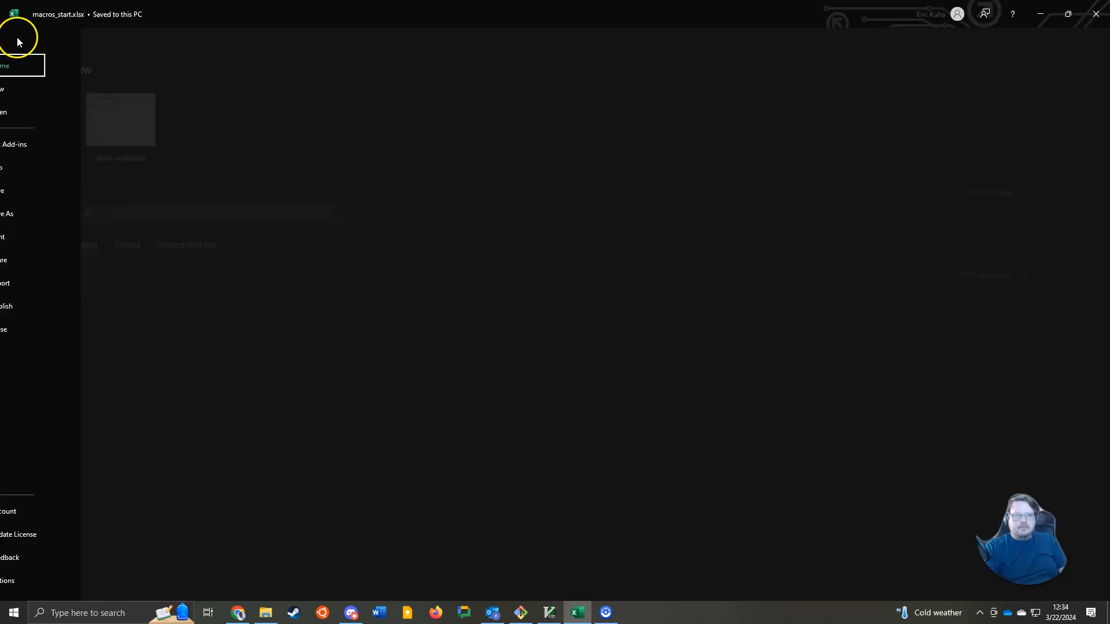
{"action": "left_click", "coordinate": [51, 214]}
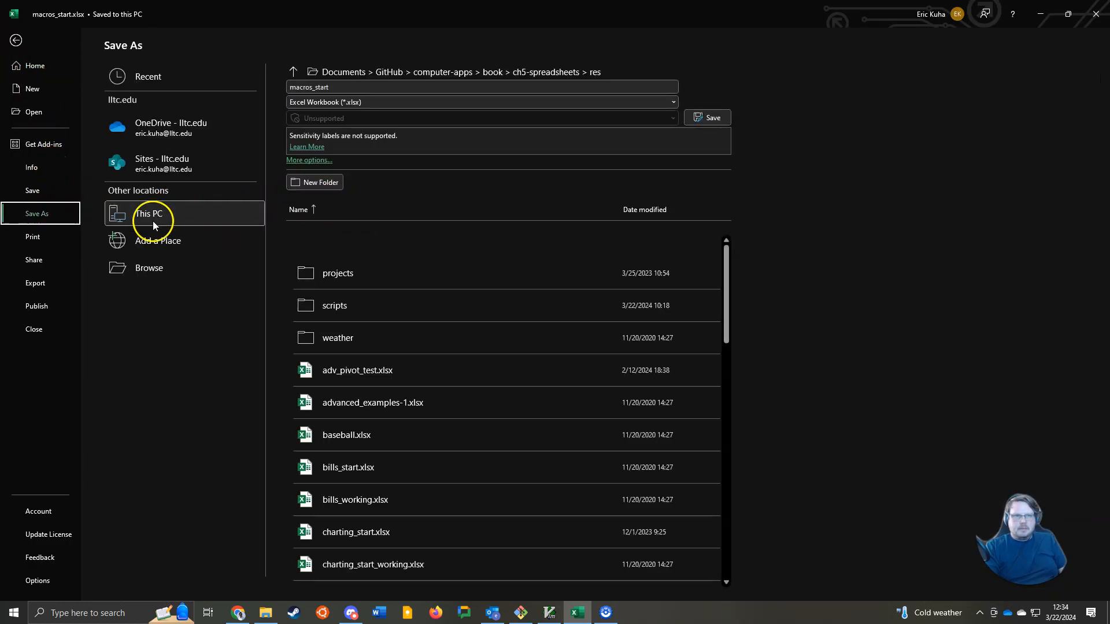
{"action": "left_click", "coordinate": [380, 87]}
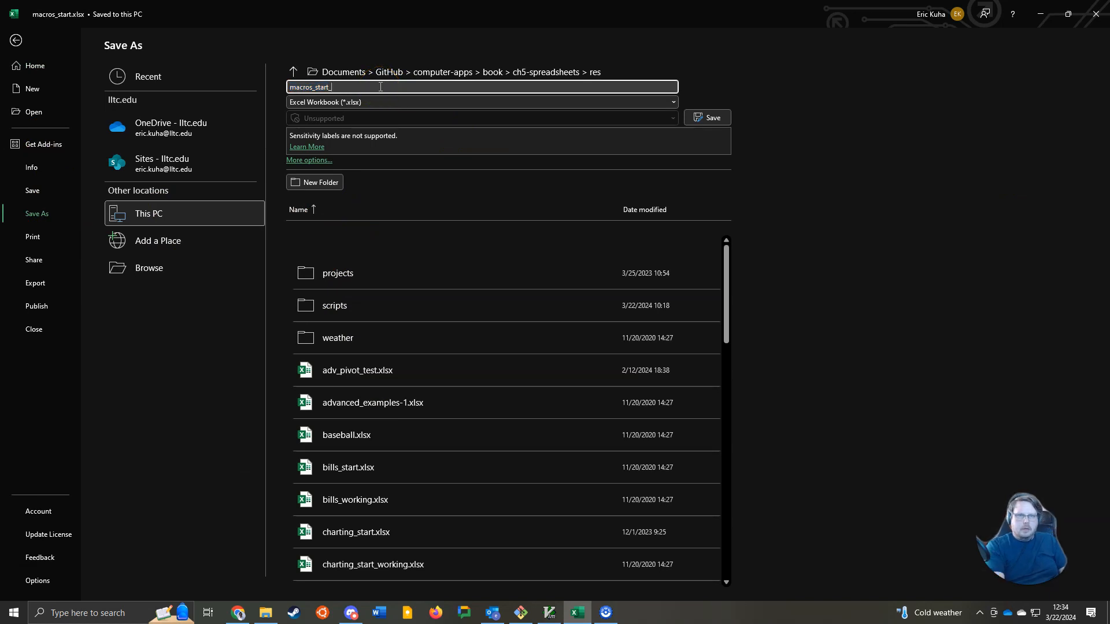
{"action": "type", "text": "_runthrough"}
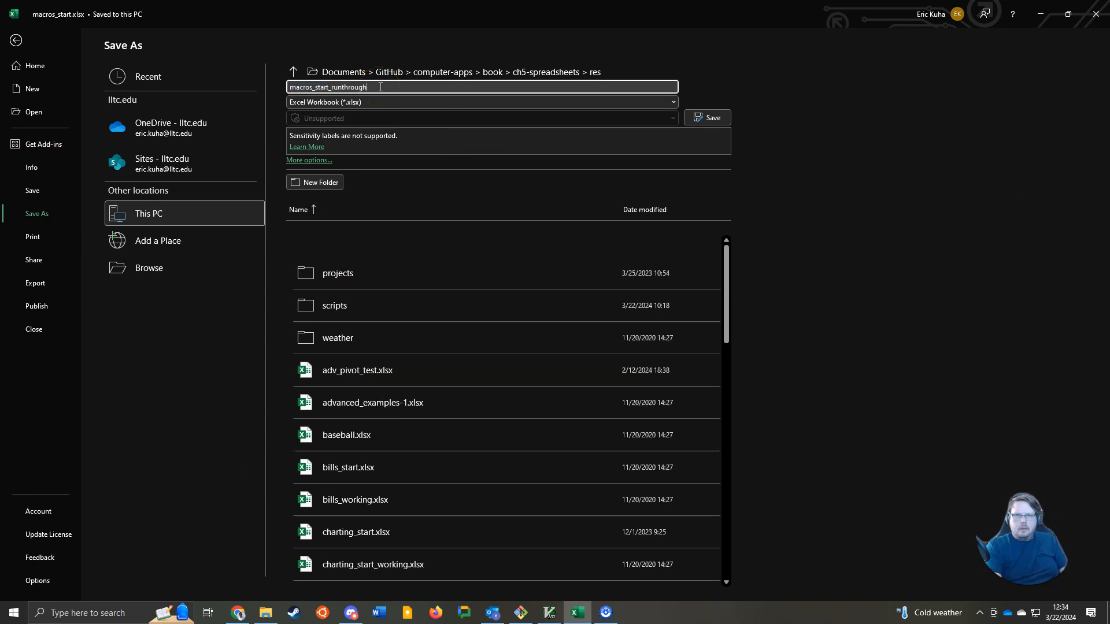
{"action": "left_click", "coordinate": [458, 92]}
{"action": "left_click", "coordinate": [708, 117]}
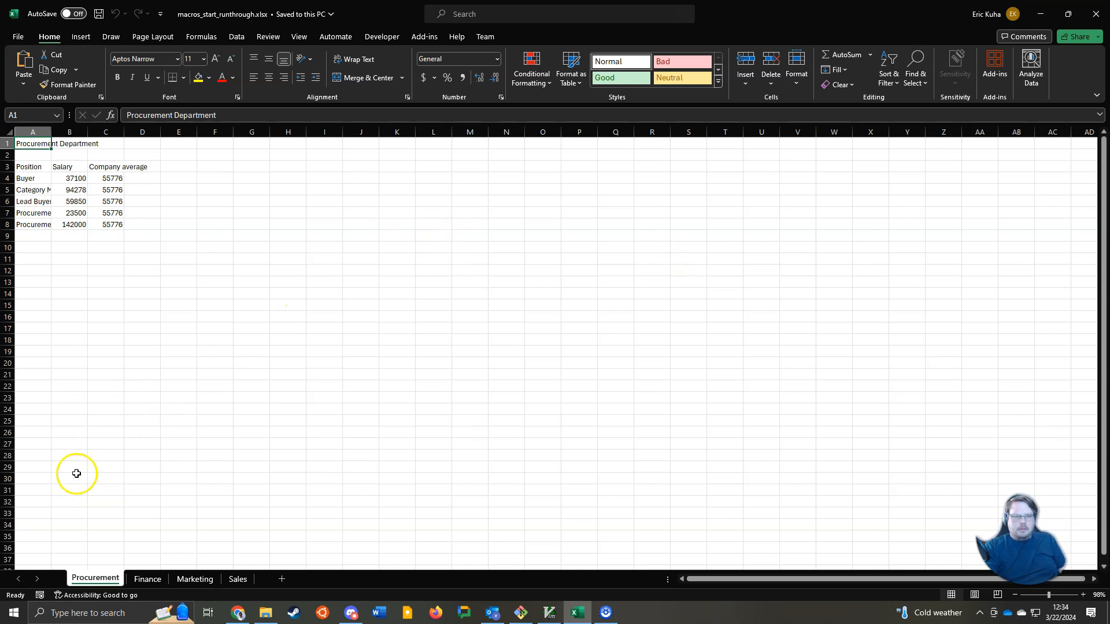
Check in the status bar customization whether the Macro Recording indicator is enabled.
{"action": "left_click", "coordinate": [39, 597]}
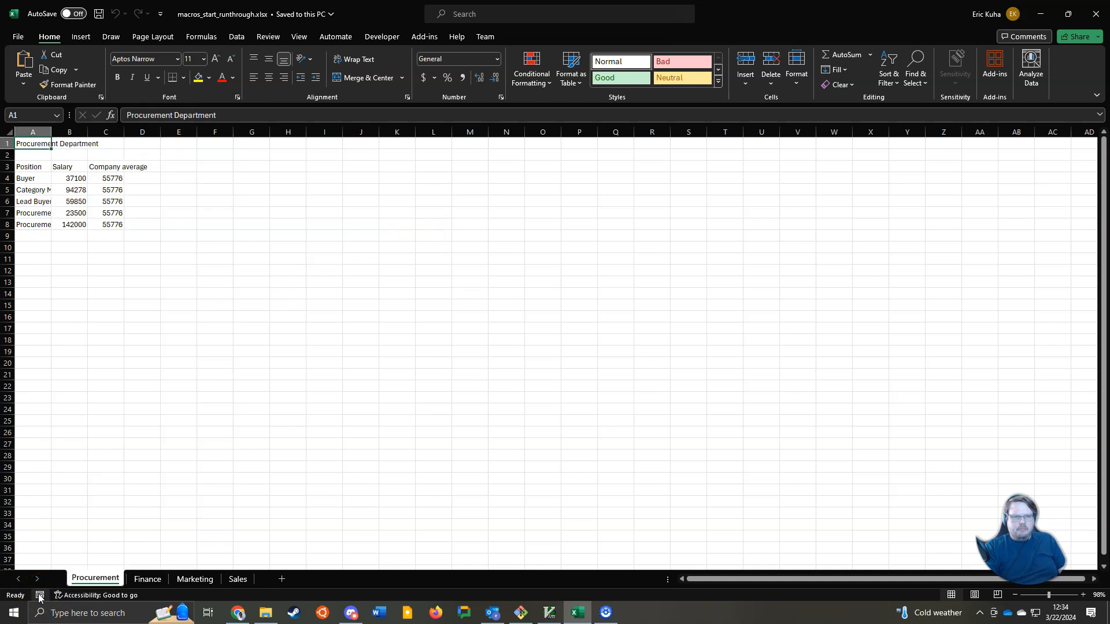
{"action": "left_click", "coordinate": [157, 596]}
{"action": "right_click", "coordinate": [148, 595]}
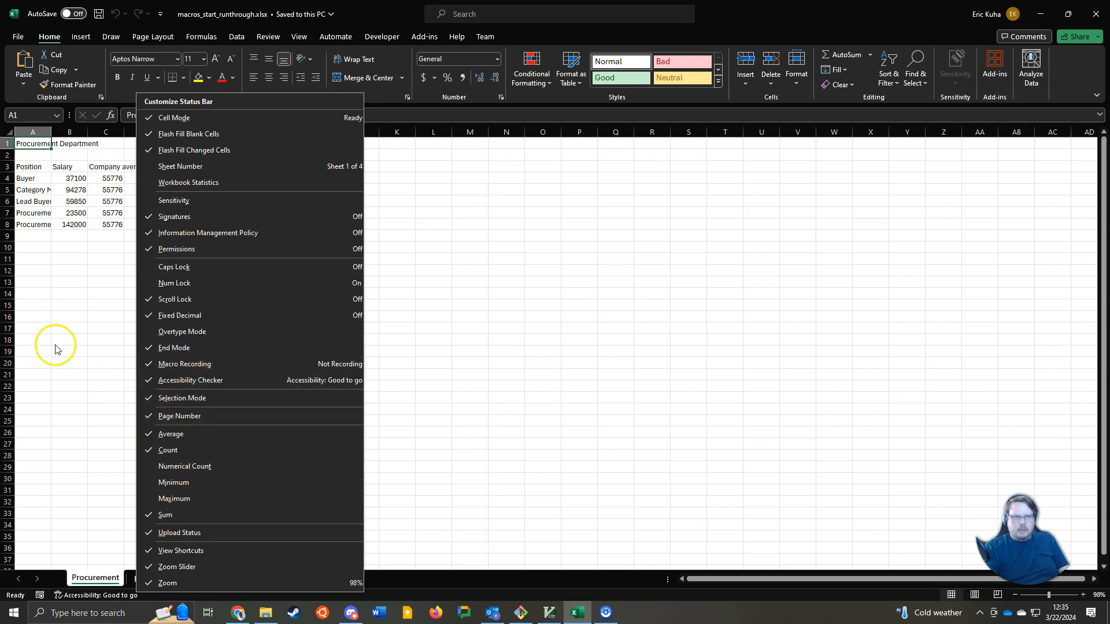
{"action": "left_click", "coordinate": [67, 323]}
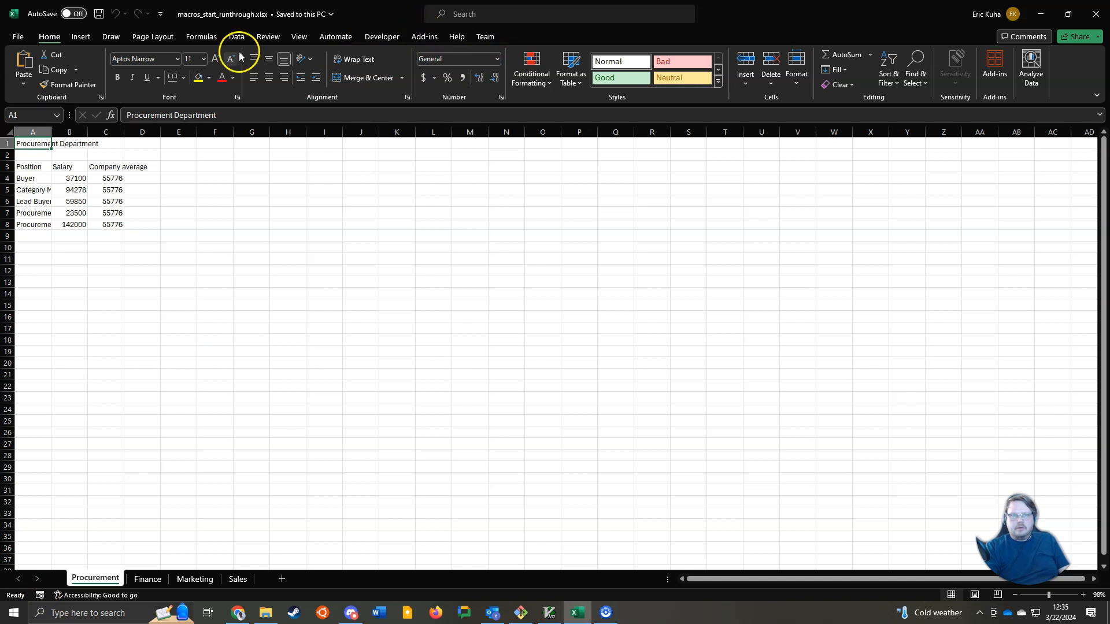
Make sure Developer is enabled among the main tabs in the ribbon customization, and bring up the Developer tools.
{"action": "right_click", "coordinate": [52, 41]}
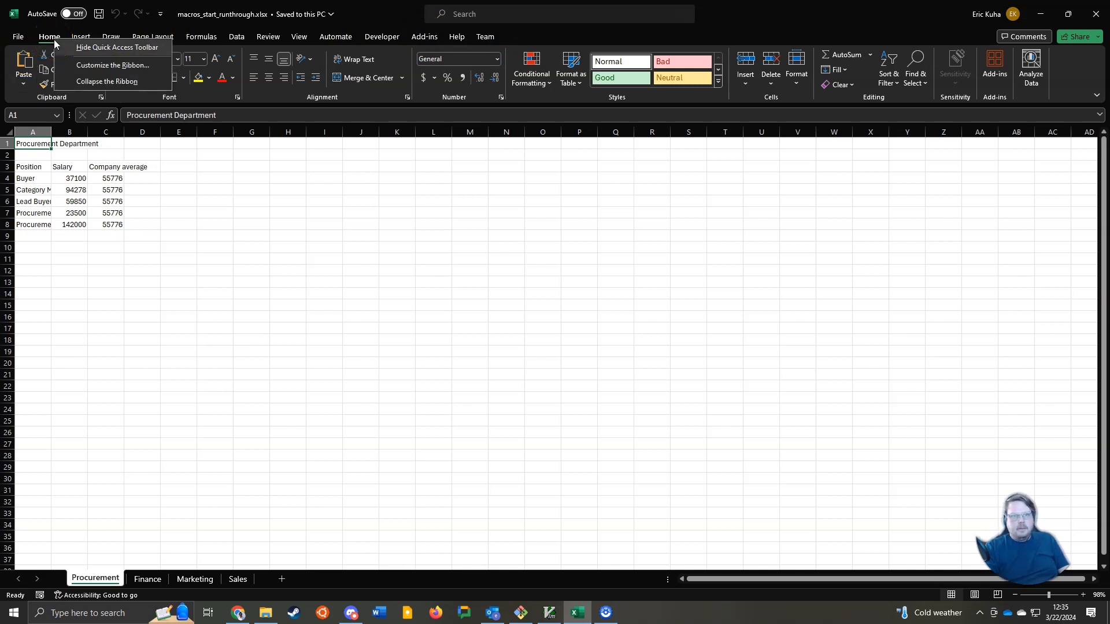
{"action": "left_click", "coordinate": [89, 66]}
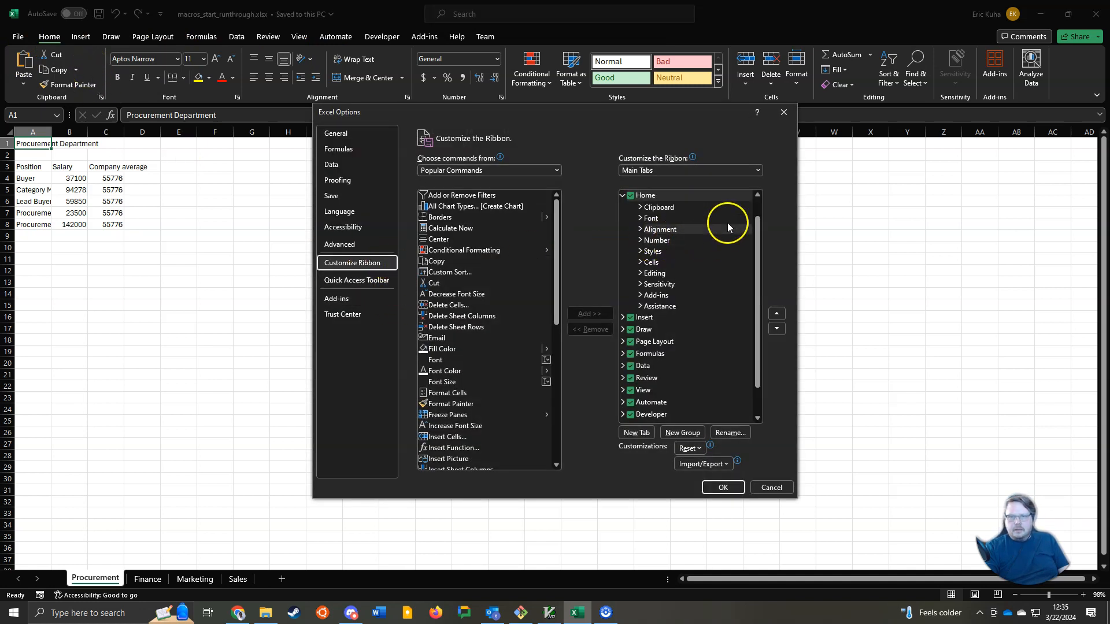
{"action": "left_click_drag", "start_coordinate": [758, 225], "coordinate": [755, 281]}
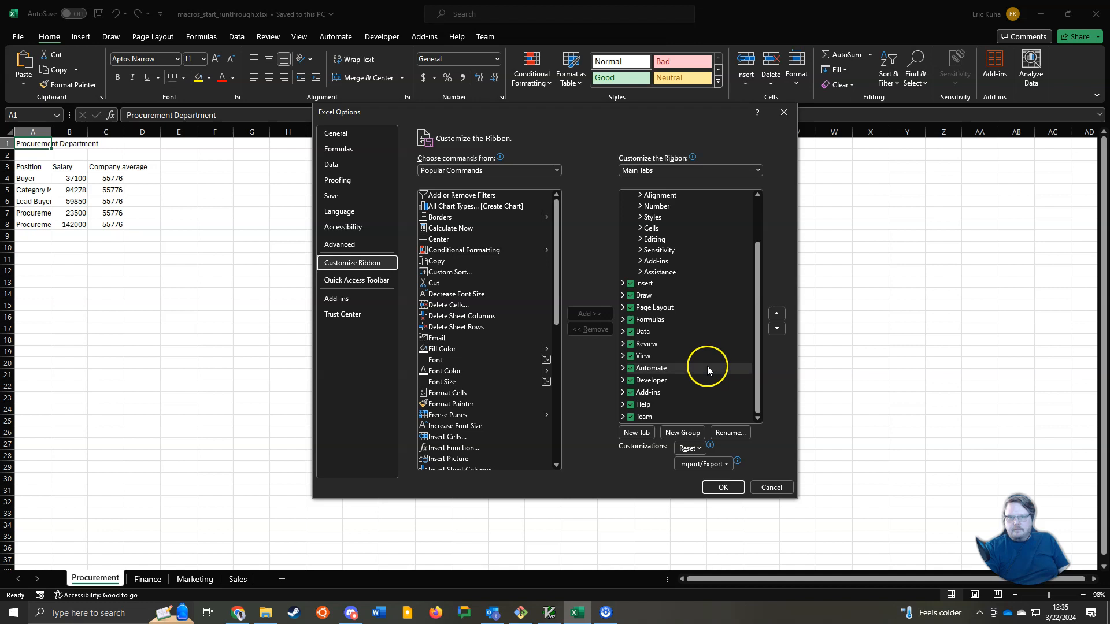
{"action": "left_click", "coordinate": [635, 381]}
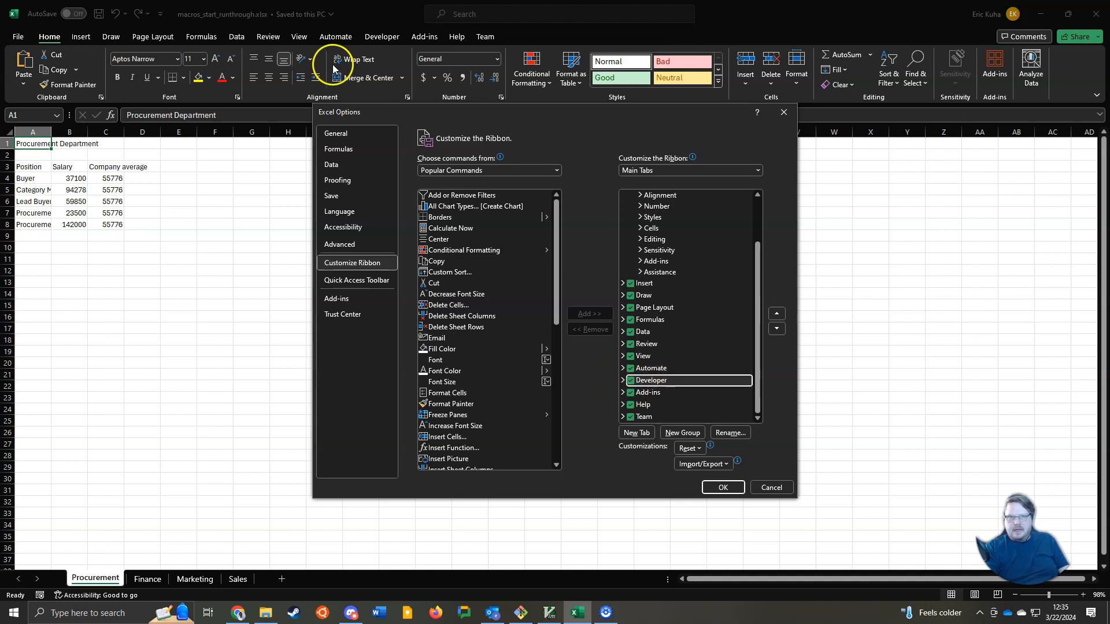
{"action": "left_click", "coordinate": [725, 488]}
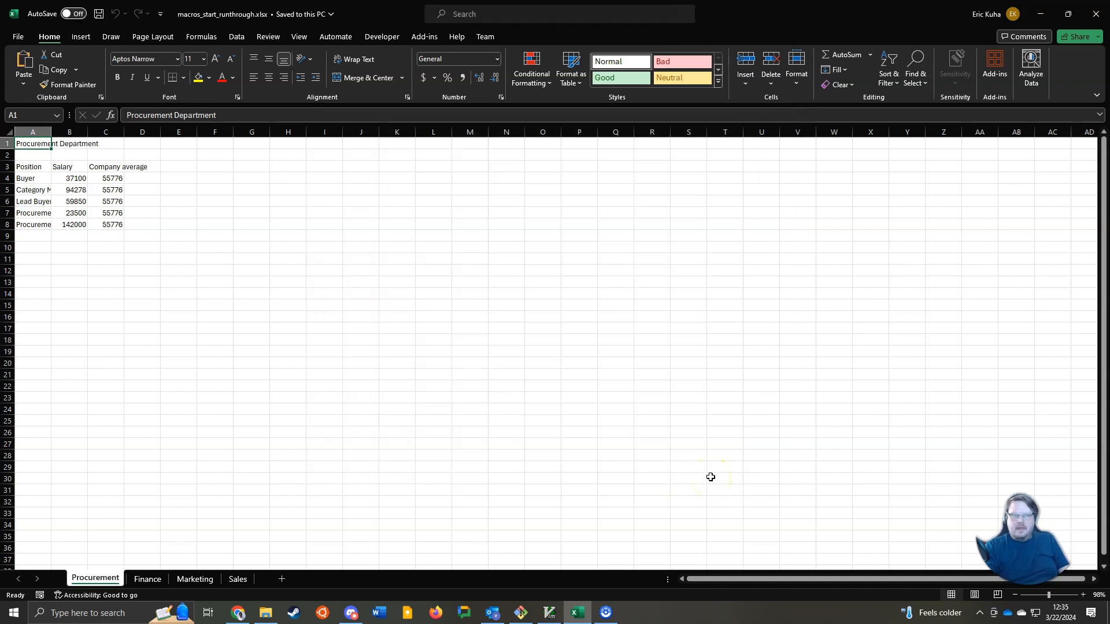
{"action": "left_click", "coordinate": [370, 36]}
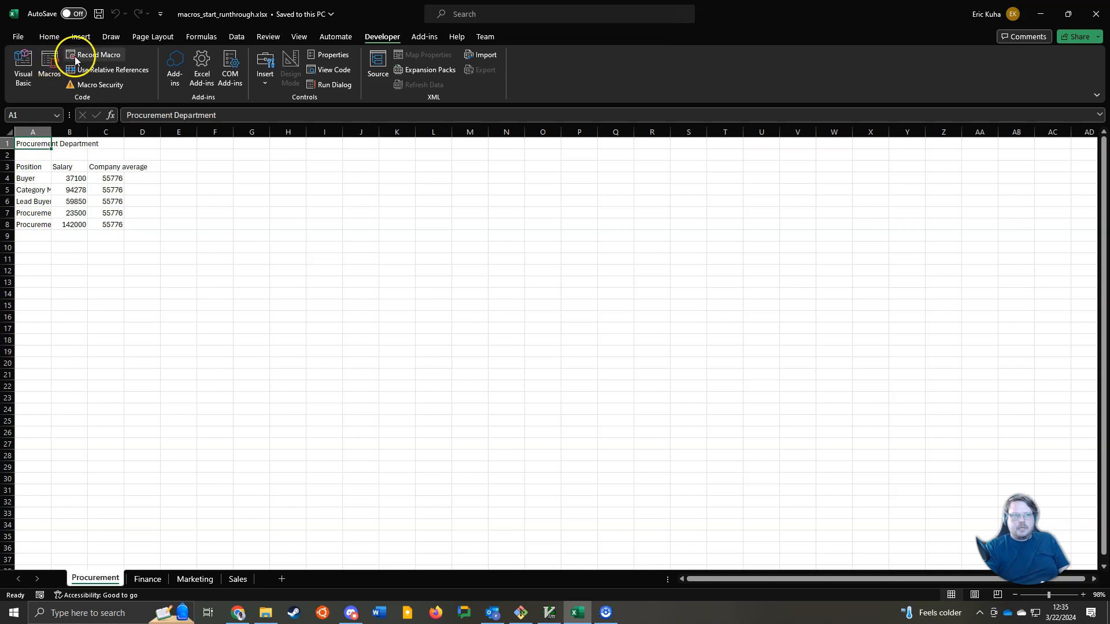
{"action": "left_click", "coordinate": [39, 595]}
{"action": "left_click", "coordinate": [39, 595]}
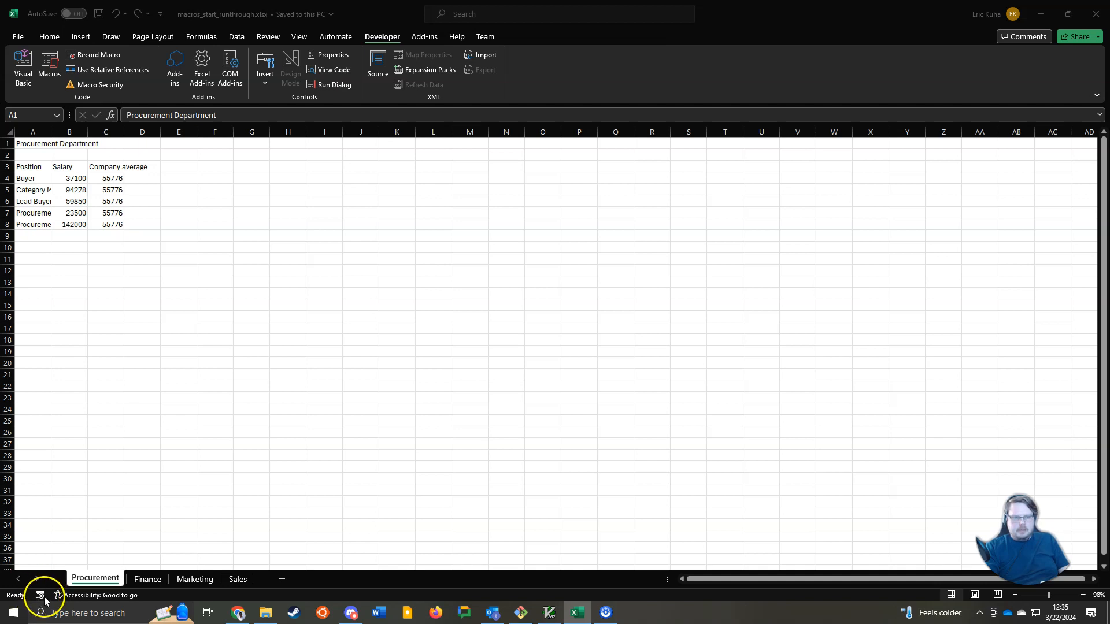
{"action": "key", "text": "Escape"}
{"action": "left_click", "coordinate": [40, 596]}
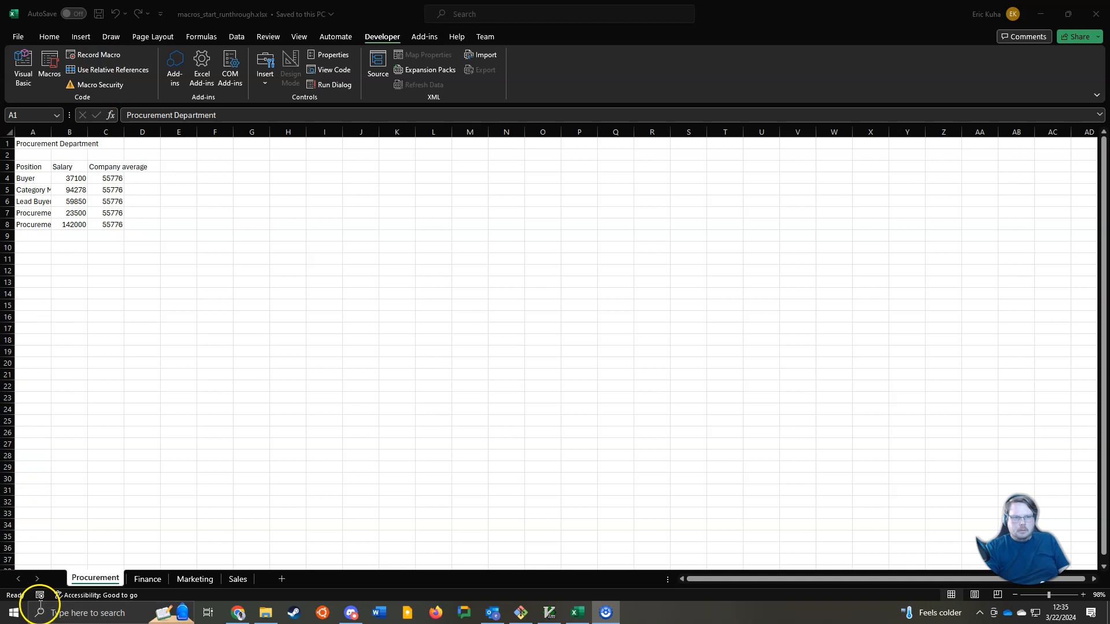
{"action": "key", "text": "Escape"}
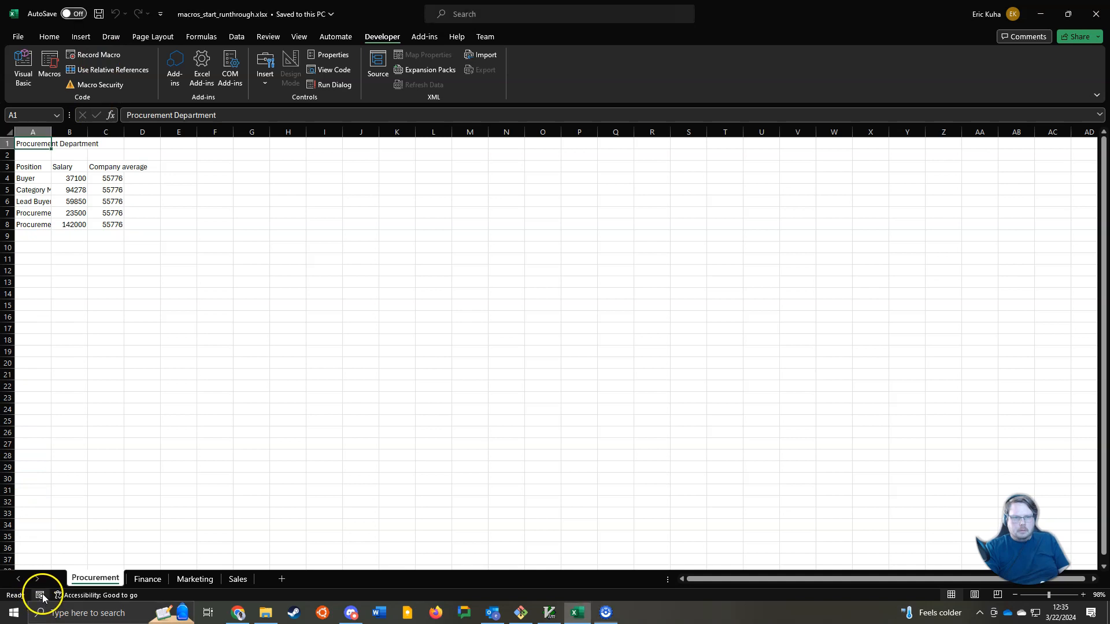
Start recording a new macro stored in This Workbook, keeping the default name and no shortcut key.
{"action": "left_click", "coordinate": [87, 58]}
{"action": "left_click_drag", "start_coordinate": [515, 233], "coordinate": [406, 242]}
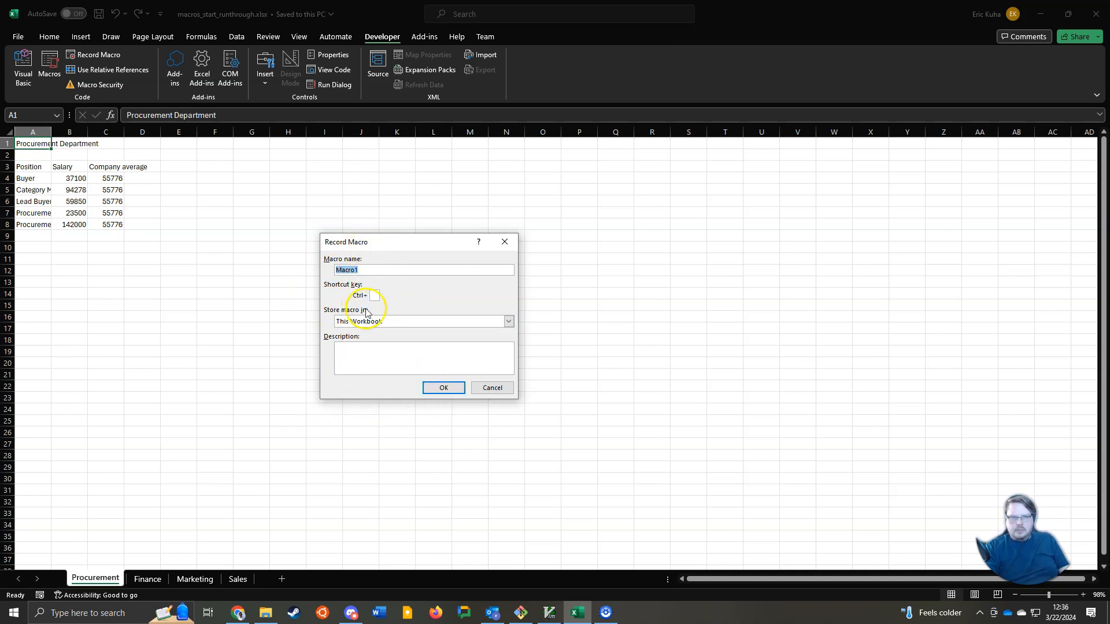
{"action": "left_click", "coordinate": [435, 392]}
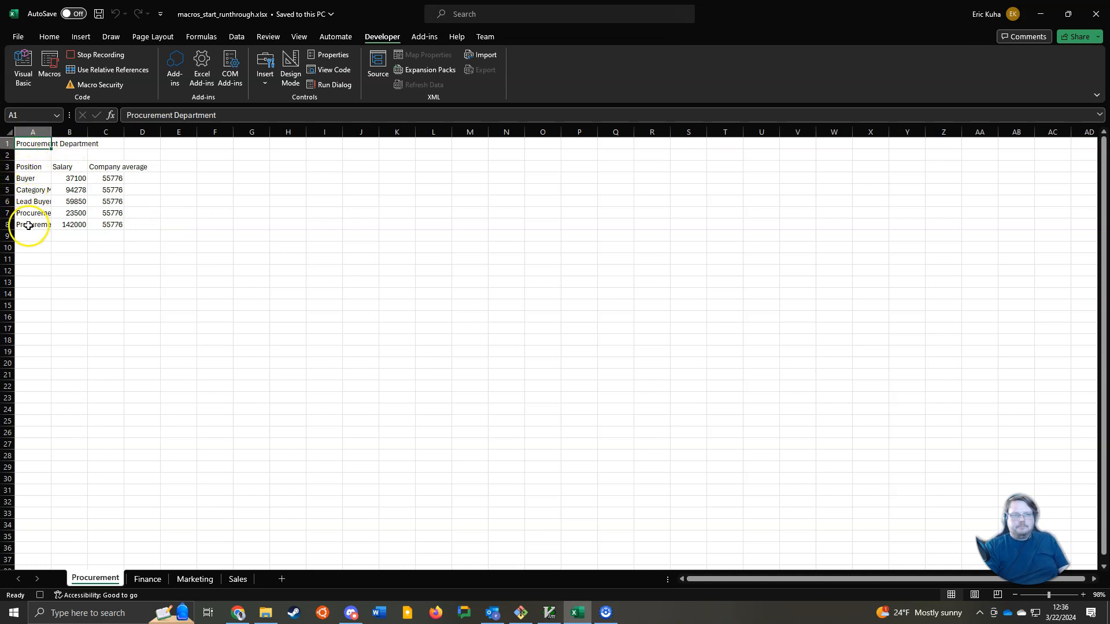
AutoFit the widths of columns A to C on the Procurement sheet to their contents.
{"action": "left_click", "coordinate": [58, 39]}
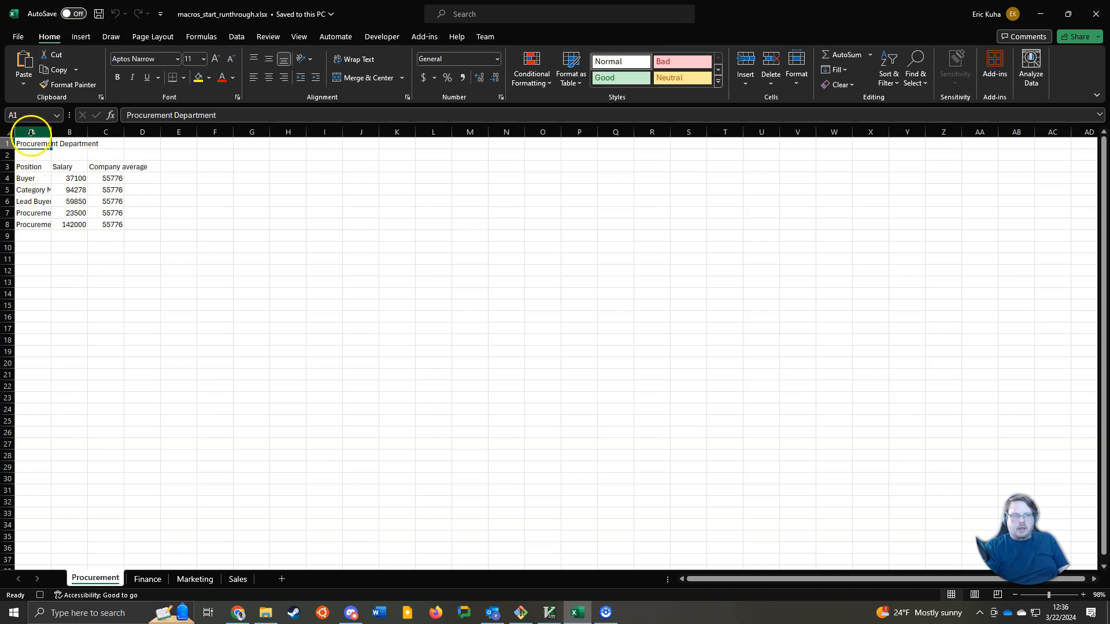
{"action": "left_click_drag", "start_coordinate": [31, 132], "coordinate": [101, 131]}
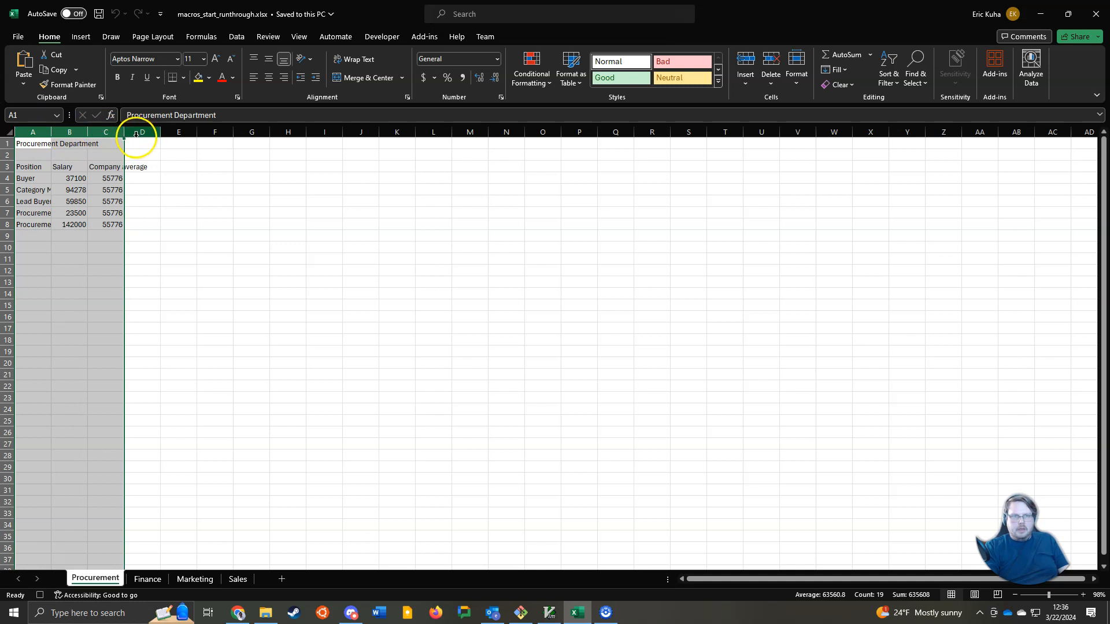
{"action": "double_click", "coordinate": [124, 132]}
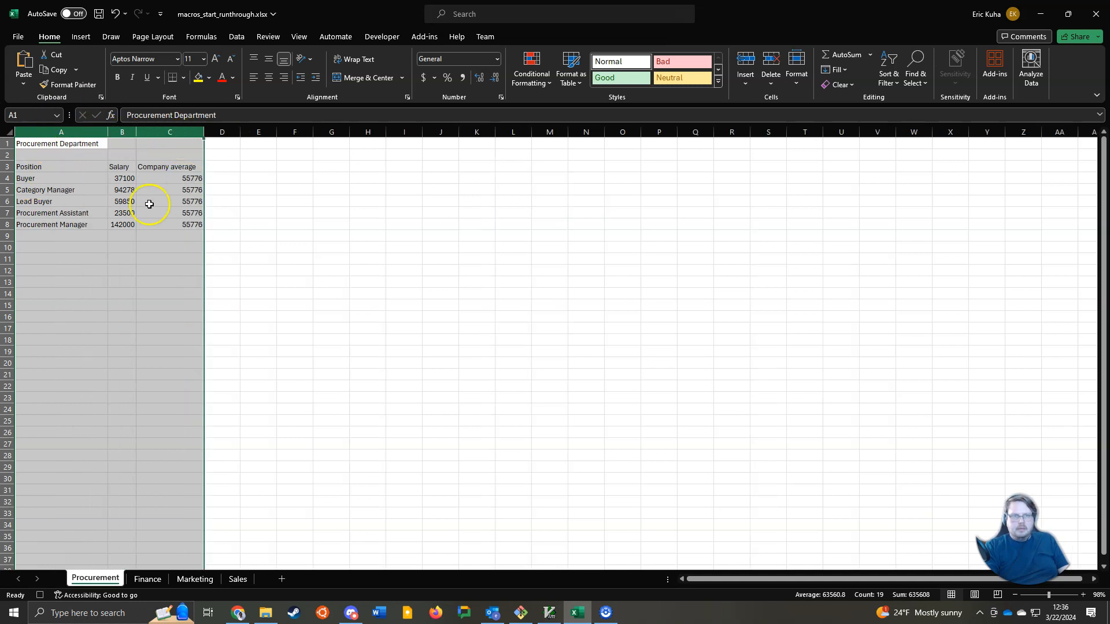
Apply the Title cell style to the department heading in A1.
{"action": "left_click", "coordinate": [57, 145]}
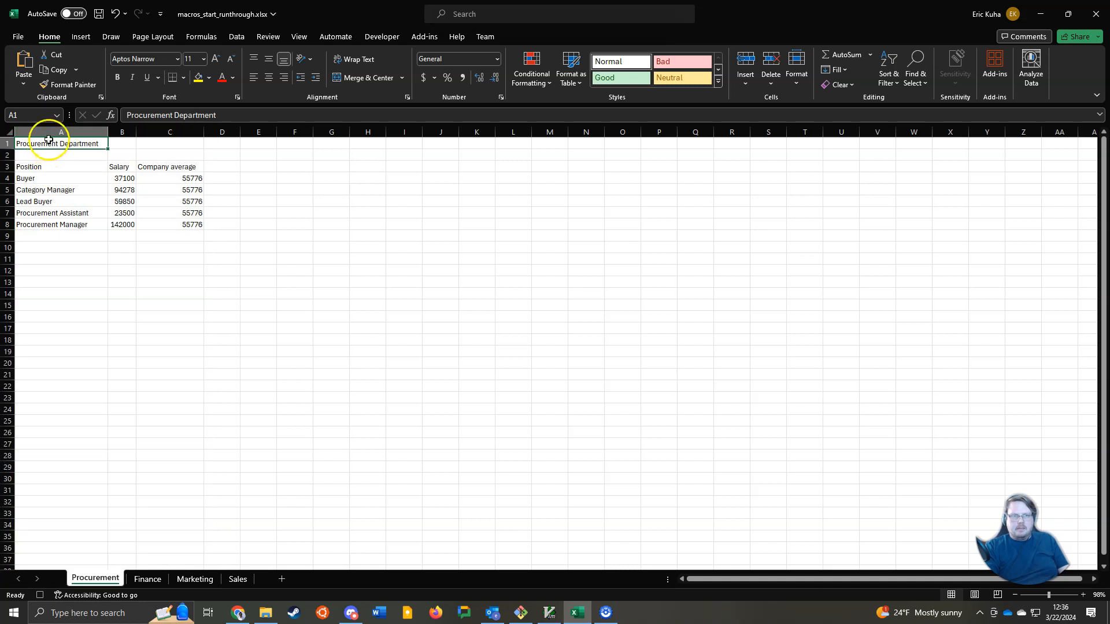
{"action": "left_click", "coordinate": [719, 86]}
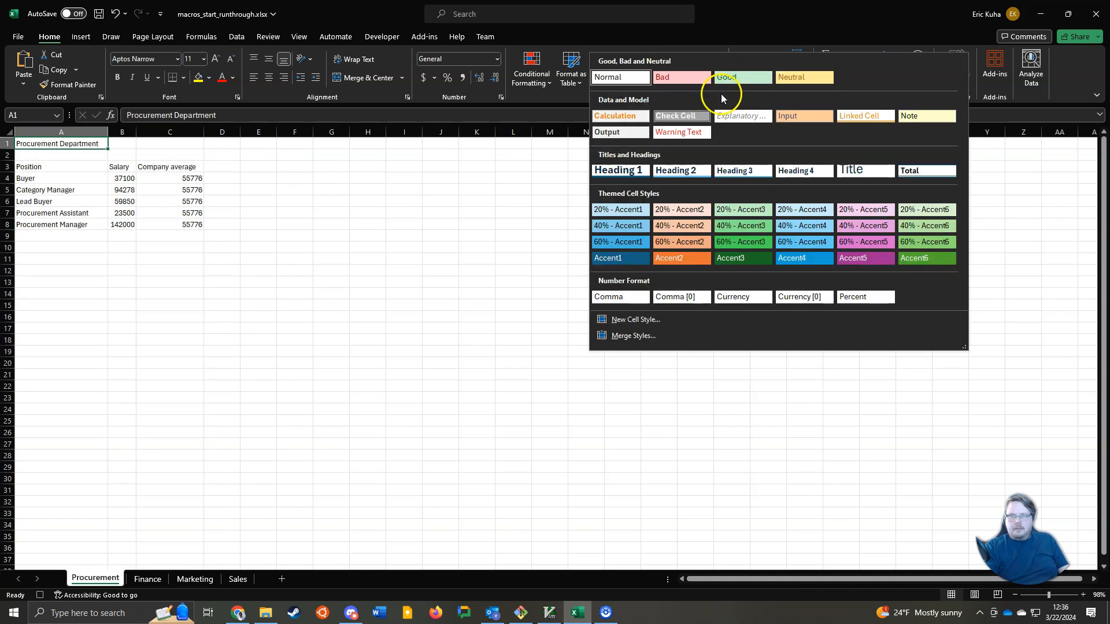
{"action": "left_click", "coordinate": [864, 168]}
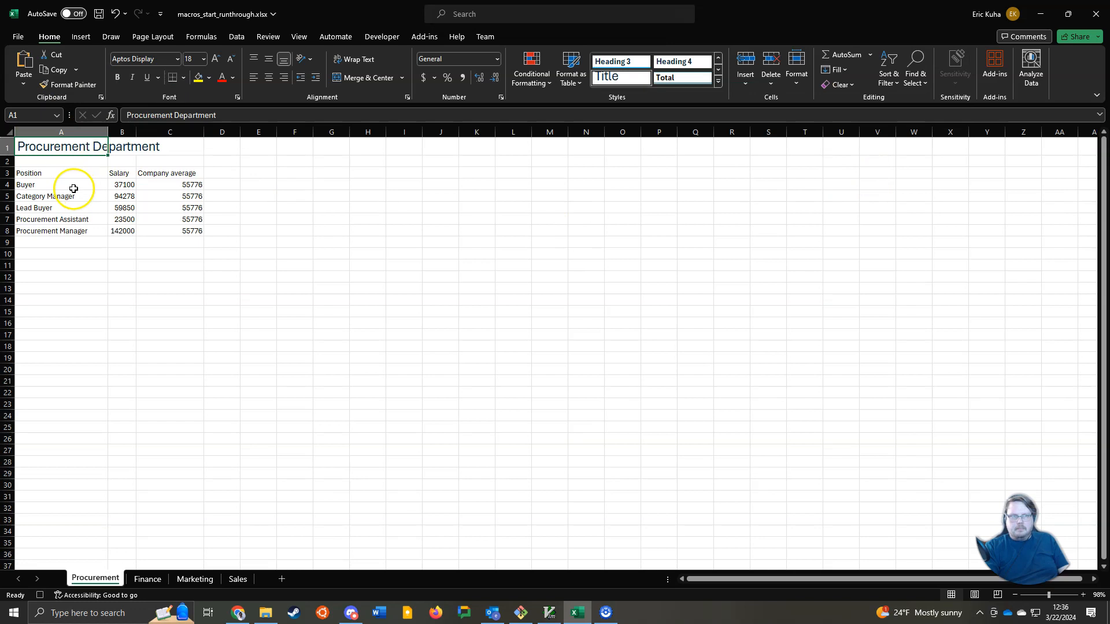
Format the header cells A3:C3 with the Accent2 cell style and make their text bold.
{"action": "left_click", "coordinate": [40, 174]}
{"action": "left_click_drag", "start_coordinate": [39, 174], "coordinate": [204, 160]}
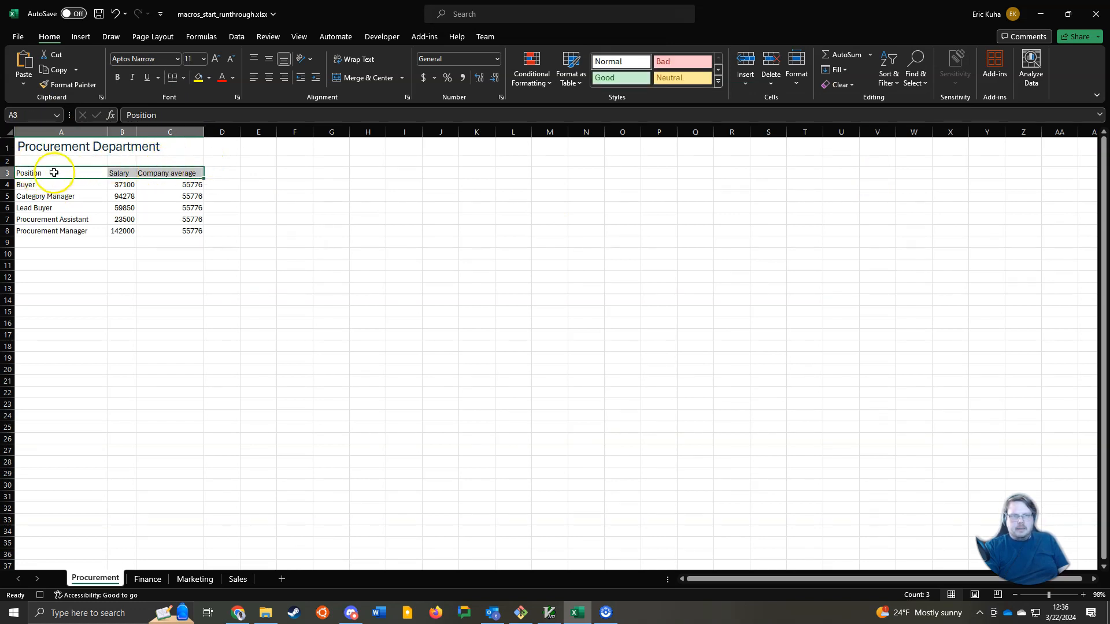
{"action": "left_click", "coordinate": [720, 82]}
{"action": "left_click", "coordinate": [682, 259]}
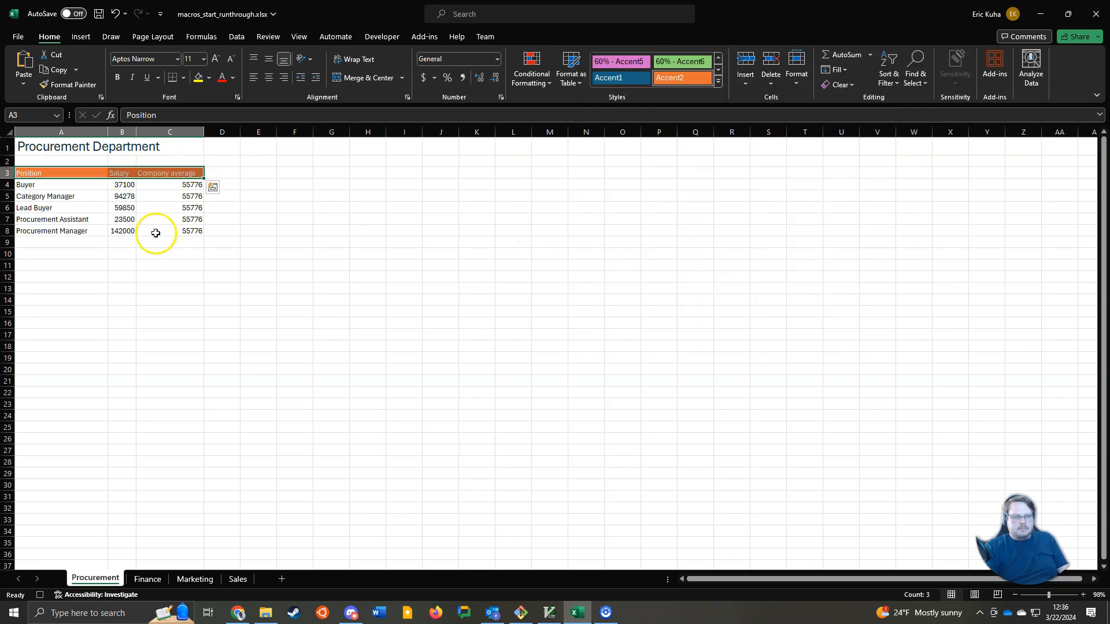
{"action": "key", "text": "ctrl+q"}
{"action": "left_click", "coordinate": [118, 78]}
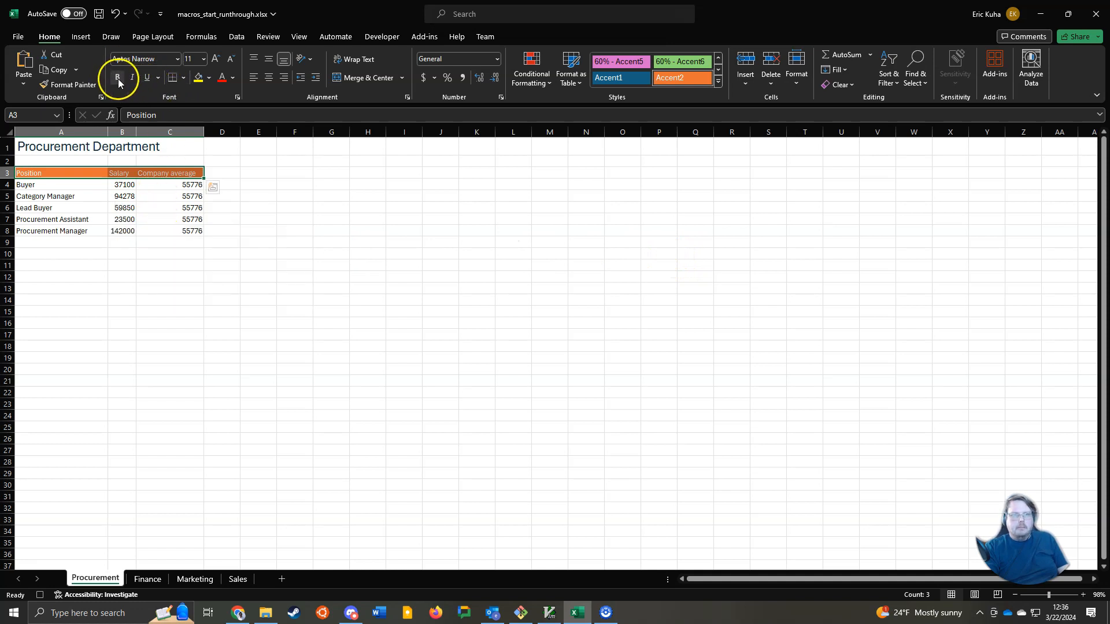
{"action": "left_click", "coordinate": [117, 78]}
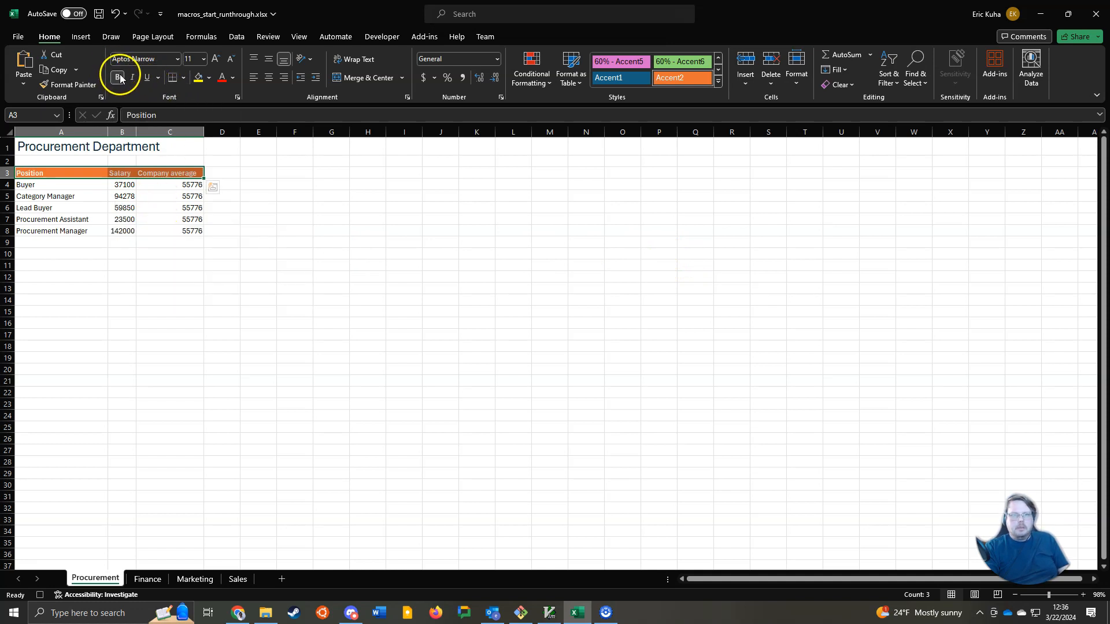
Add a top border to the header cells A3:C3 on the Procurement sheet.
{"action": "left_click", "coordinate": [183, 78]}
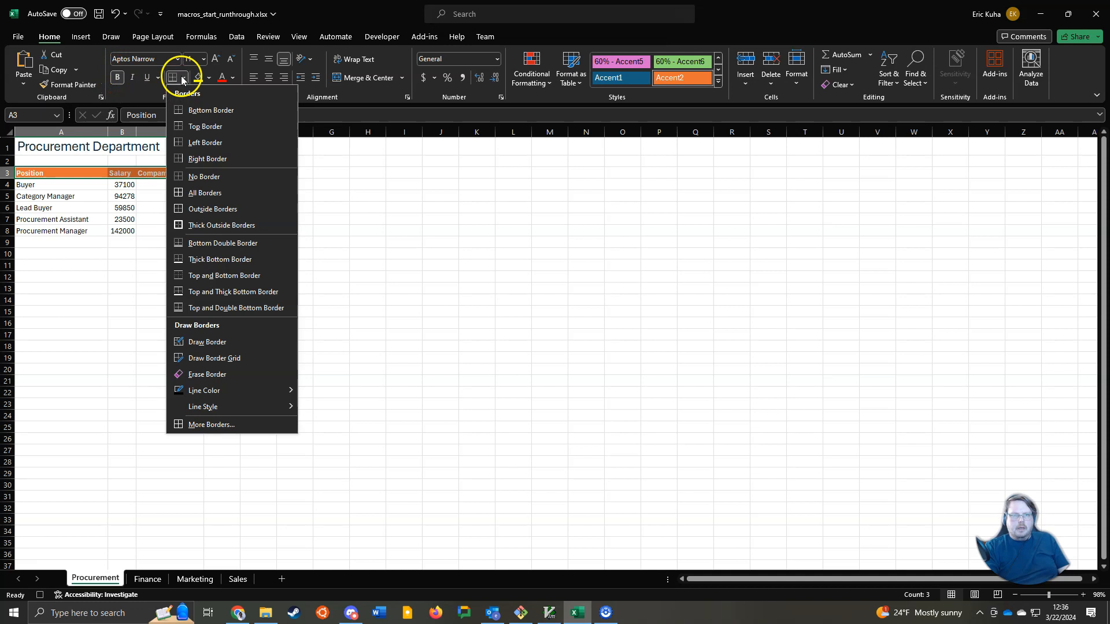
{"action": "left_click", "coordinate": [205, 127]}
{"action": "left_click", "coordinate": [68, 209]}
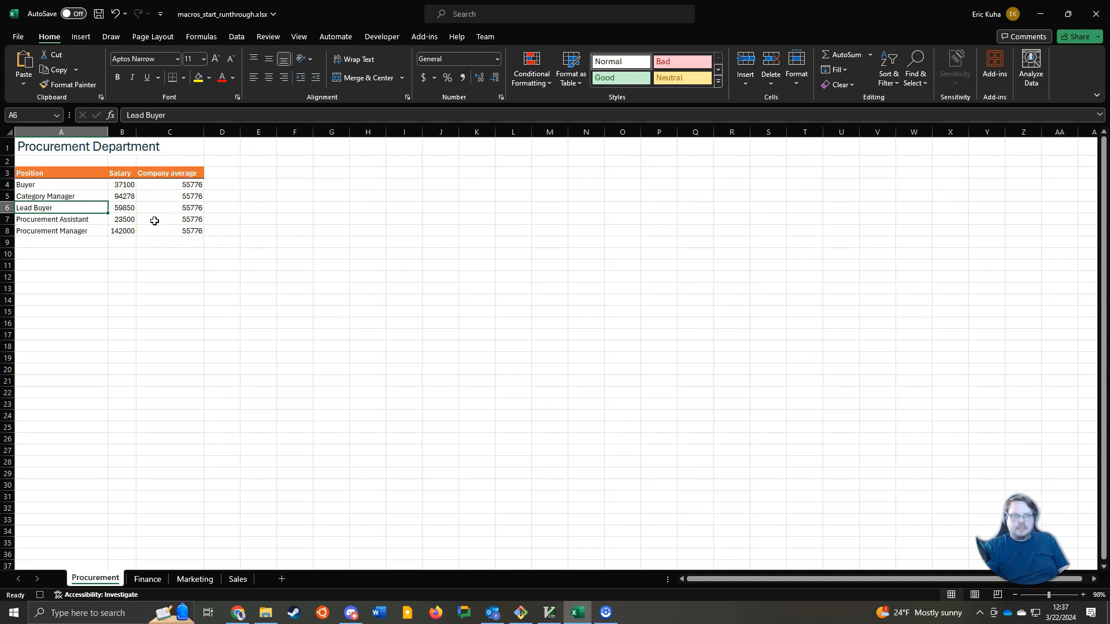
Format the figures in B4:C8 with comma separators and no decimals, and finish the macro recording with A1 selected.
{"action": "left_click_drag", "start_coordinate": [122, 184], "coordinate": [176, 229]}
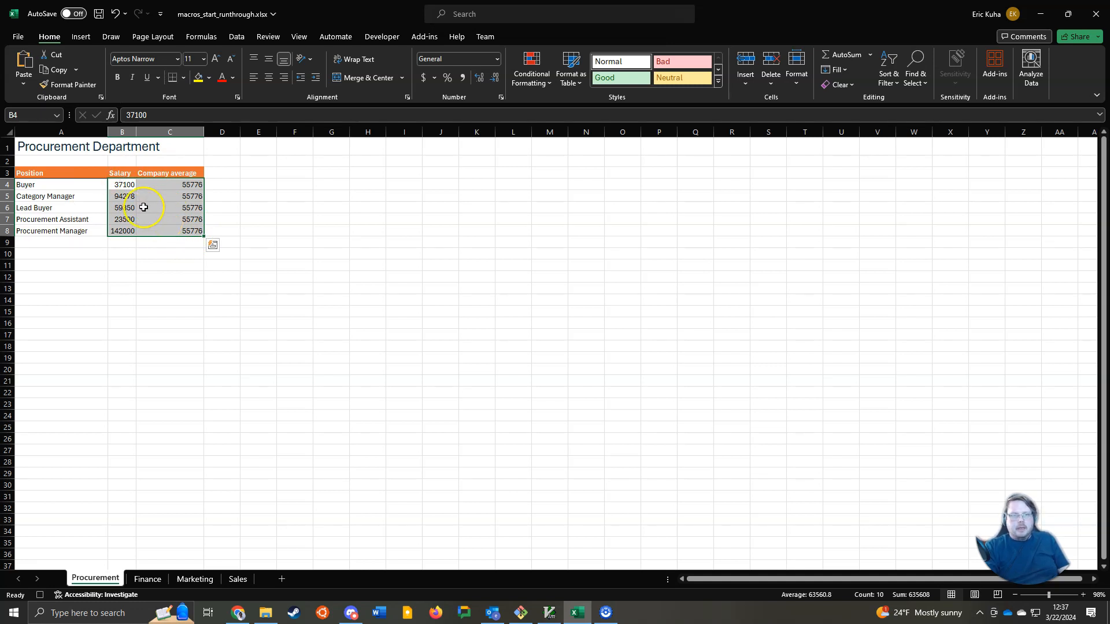
{"action": "left_click", "coordinate": [463, 78]}
{"action": "left_click", "coordinate": [494, 77]}
{"action": "left_click", "coordinate": [495, 77]}
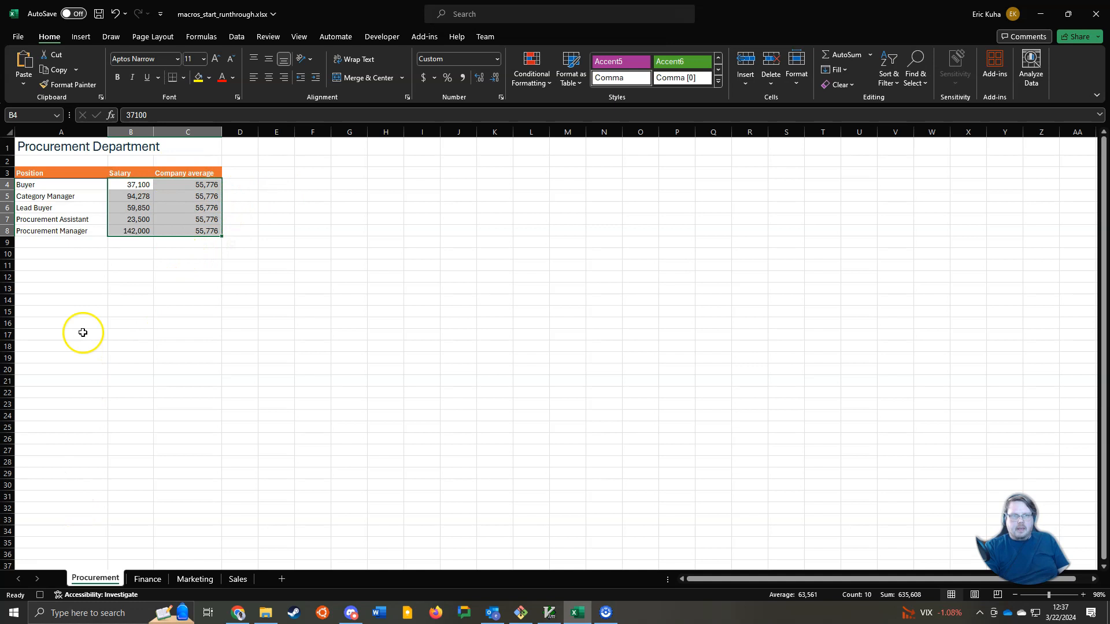
{"action": "left_click", "coordinate": [62, 146]}
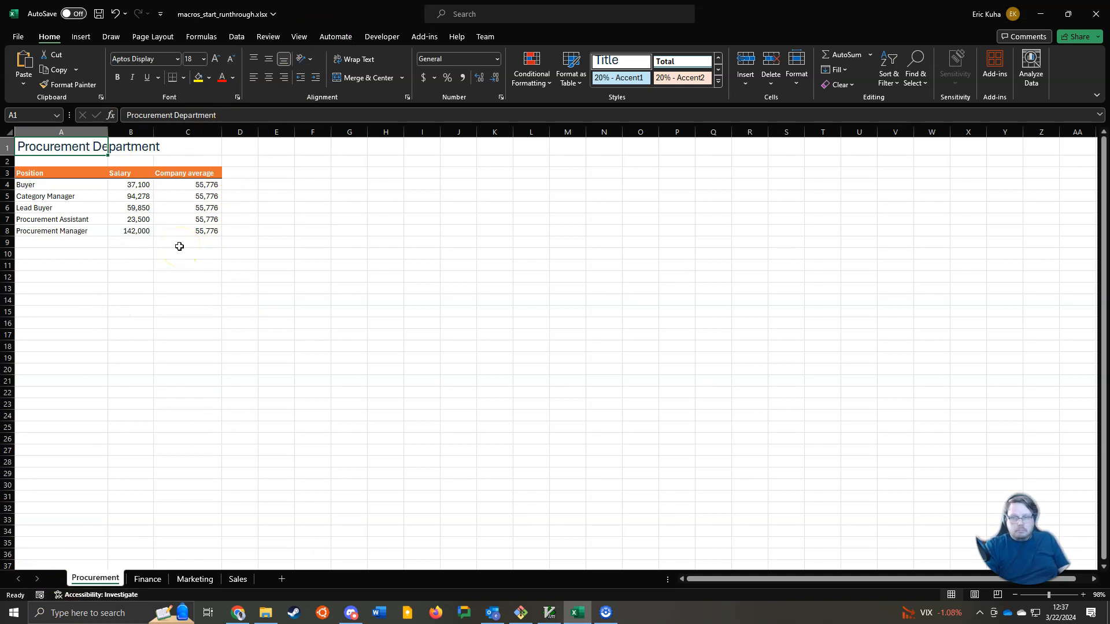
Run Macro1 on the Finance sheet.
{"action": "left_click", "coordinate": [148, 578]}
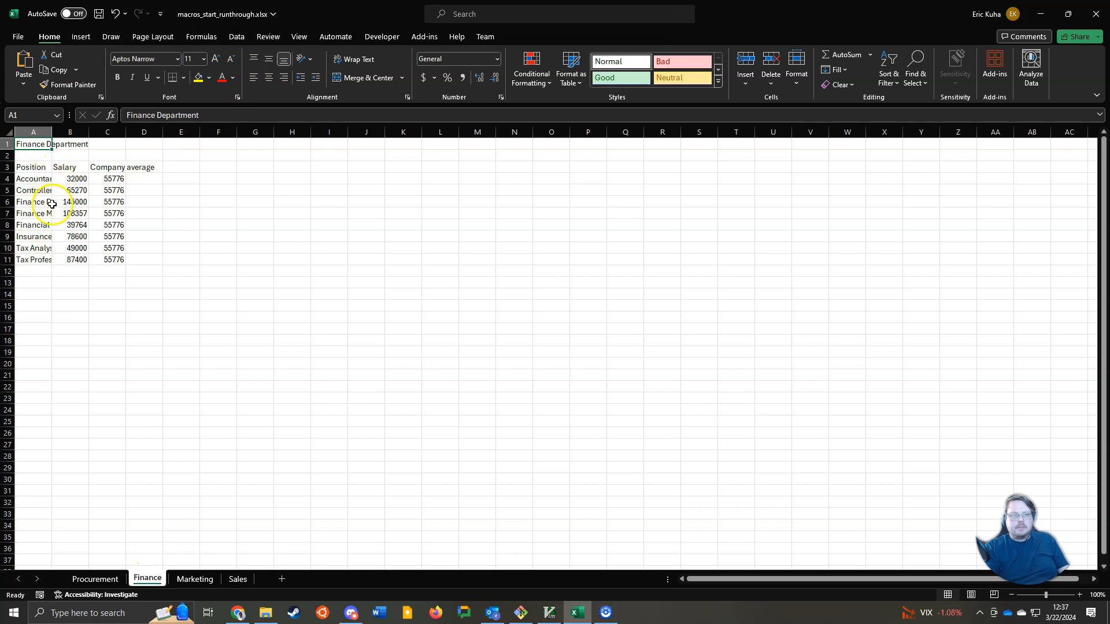
{"action": "left_click", "coordinate": [383, 37]}
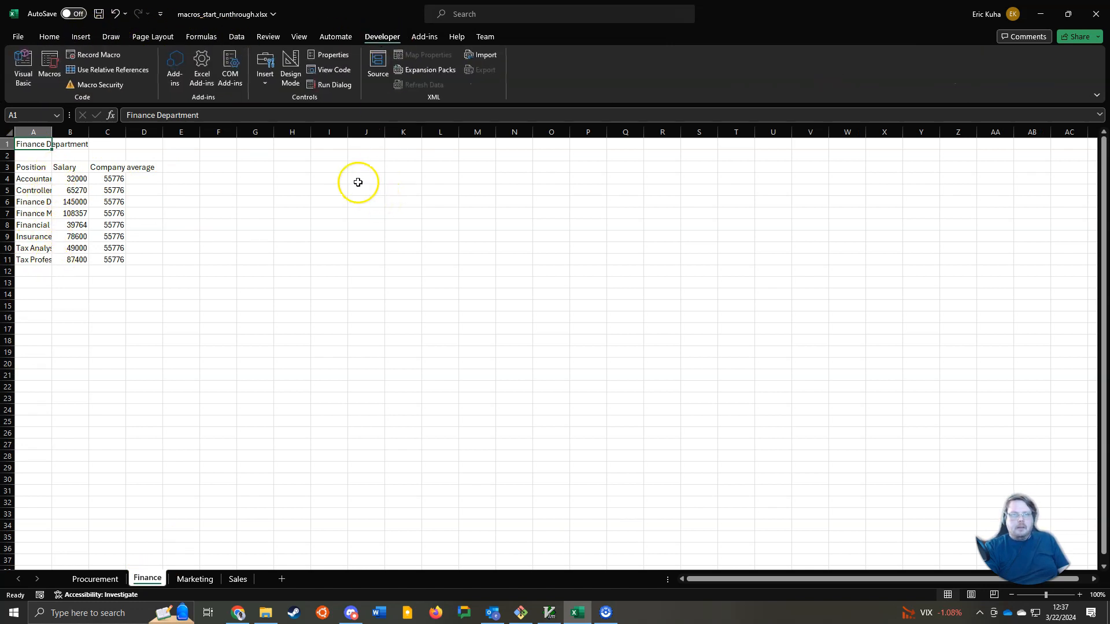
{"action": "left_click", "coordinate": [52, 62]}
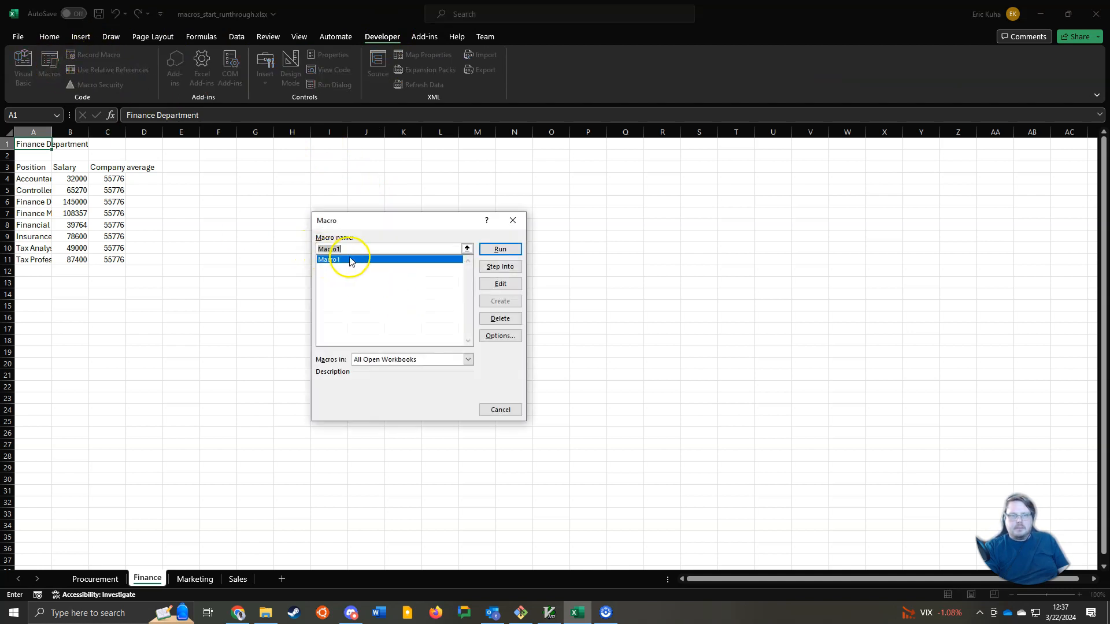
{"action": "left_click", "coordinate": [502, 249]}
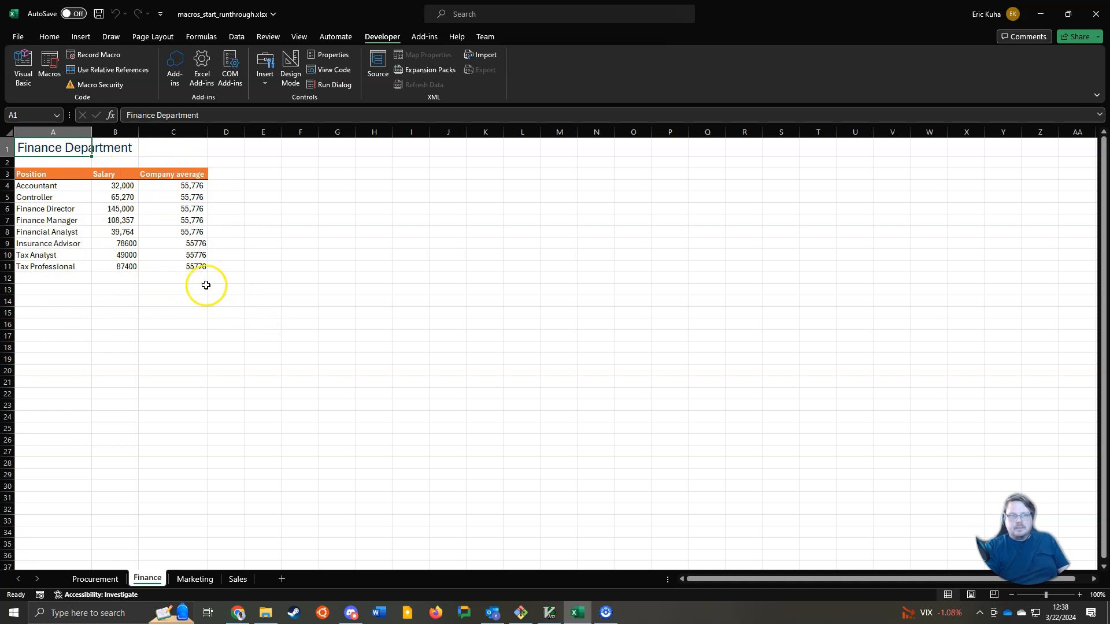
Clear all formats from the range A1:C11 on the Finance sheet.
{"action": "left_click_drag", "start_coordinate": [193, 268], "coordinate": [23, 144]}
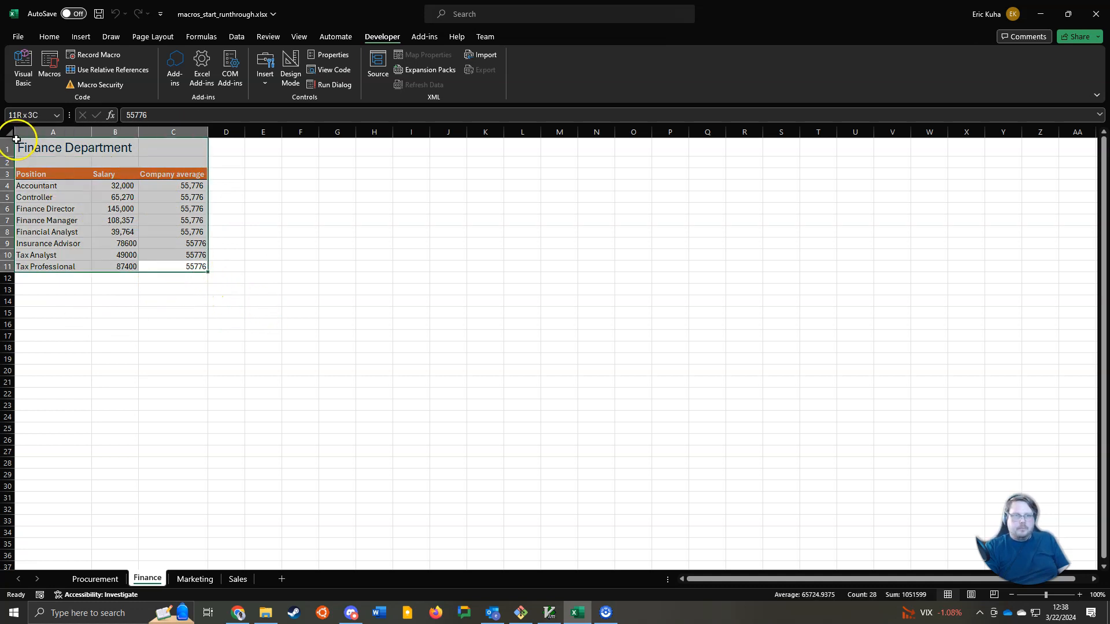
{"action": "left_click", "coordinate": [63, 38]}
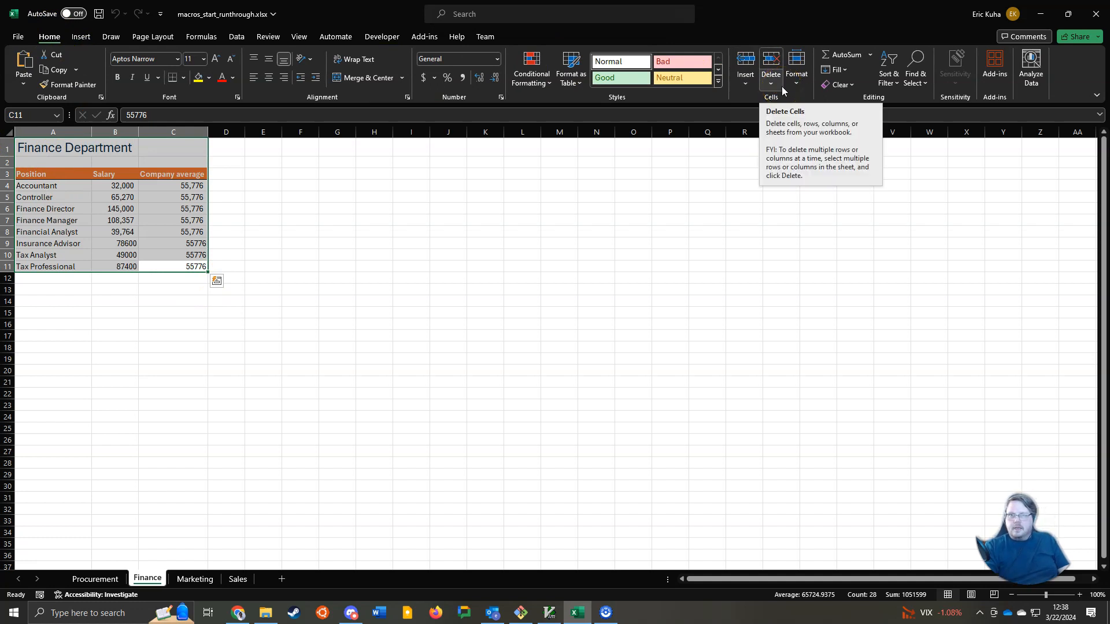
{"action": "left_click", "coordinate": [795, 66]}
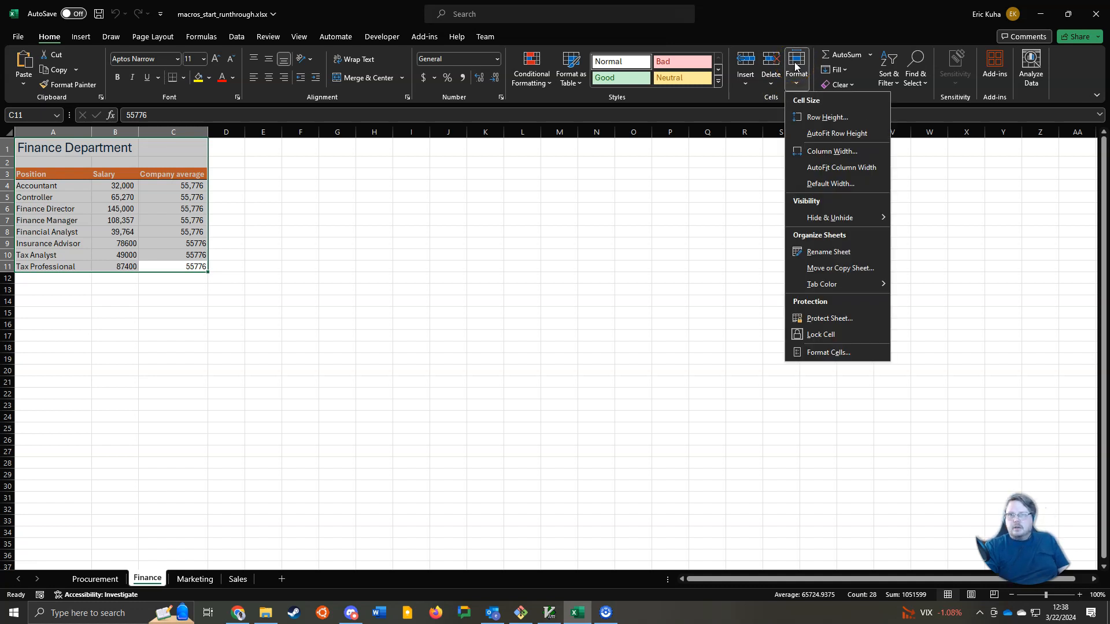
{"action": "left_click", "coordinate": [839, 84]}
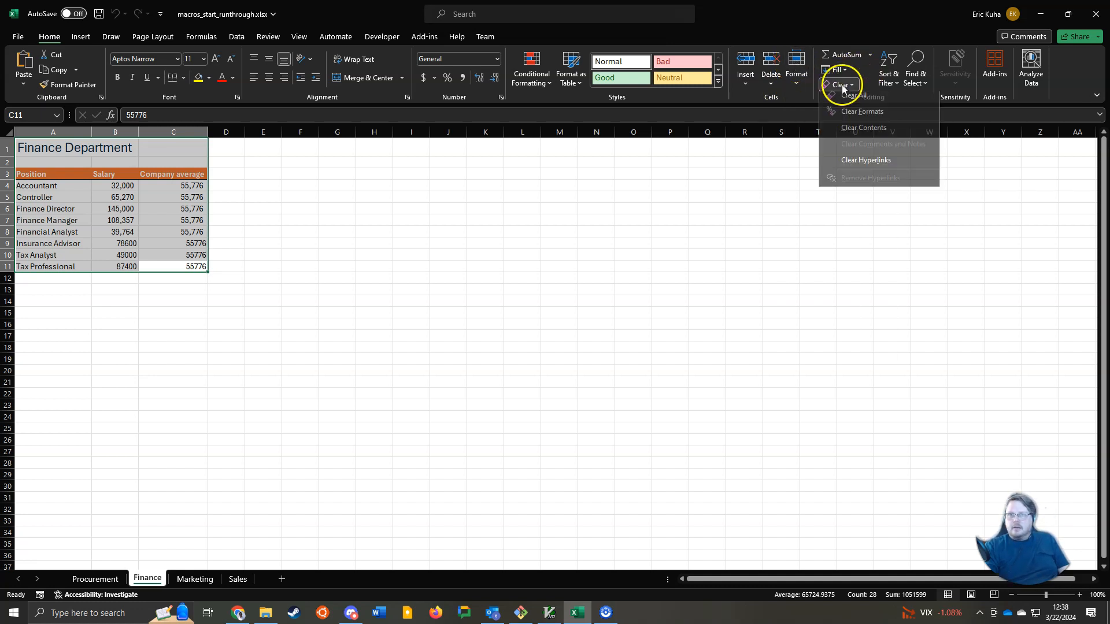
{"action": "left_click", "coordinate": [860, 118]}
Narrow columns A to C on the Finance sheet to one equal, roughly default width.
{"action": "left_click", "coordinate": [798, 68]}
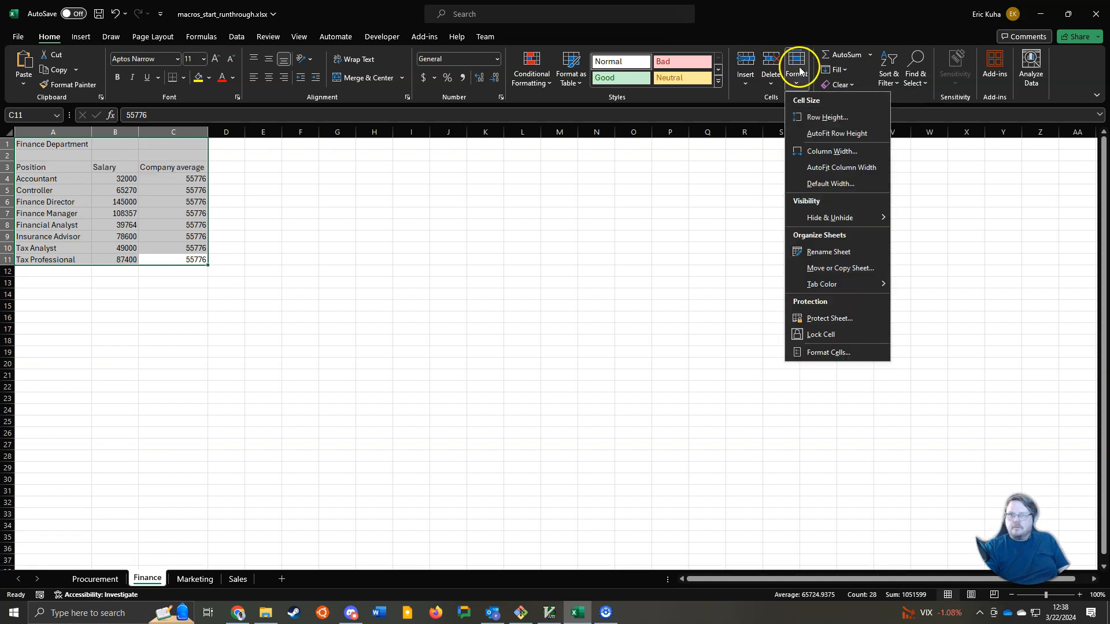
{"action": "left_click", "coordinate": [798, 69]}
{"action": "left_click_drag", "start_coordinate": [69, 132], "coordinate": [178, 134]}
{"action": "left_click", "coordinate": [112, 214]}
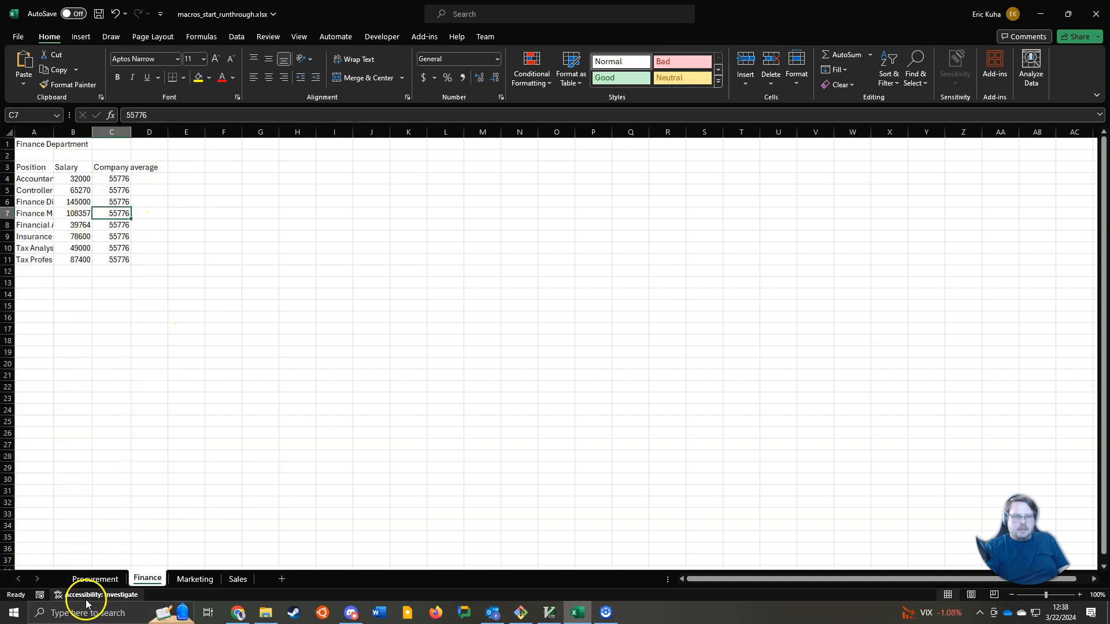
Clear the formats of all cells on the Procurement sheet.
{"action": "left_click", "coordinate": [93, 579]}
{"action": "key", "text": "ctrl+a"}
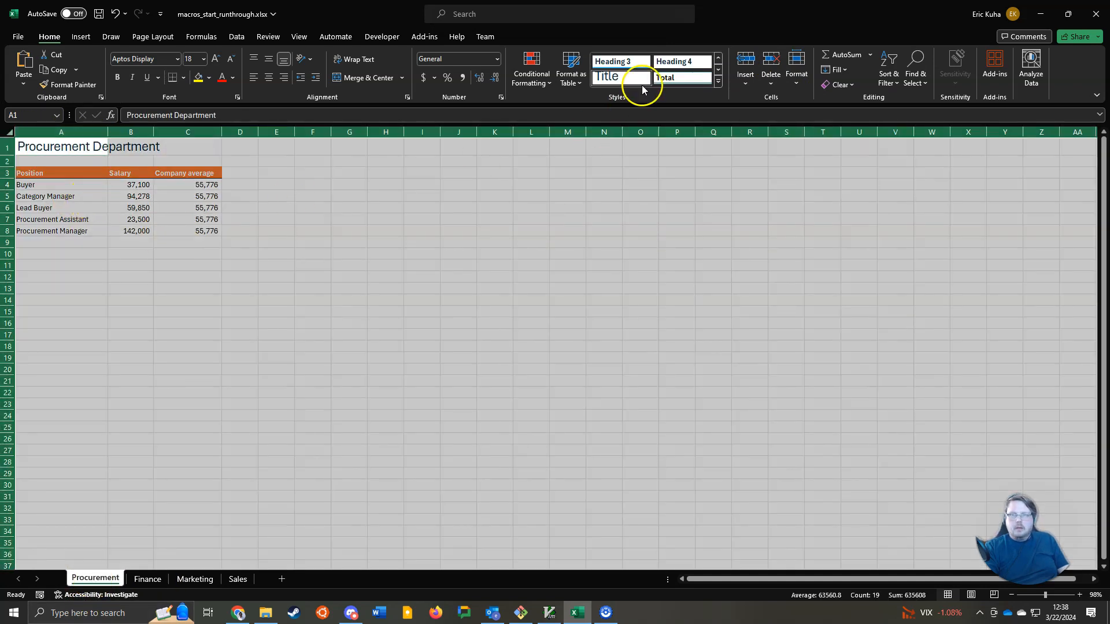
{"action": "left_click", "coordinate": [838, 84]}
{"action": "left_click", "coordinate": [844, 119]}
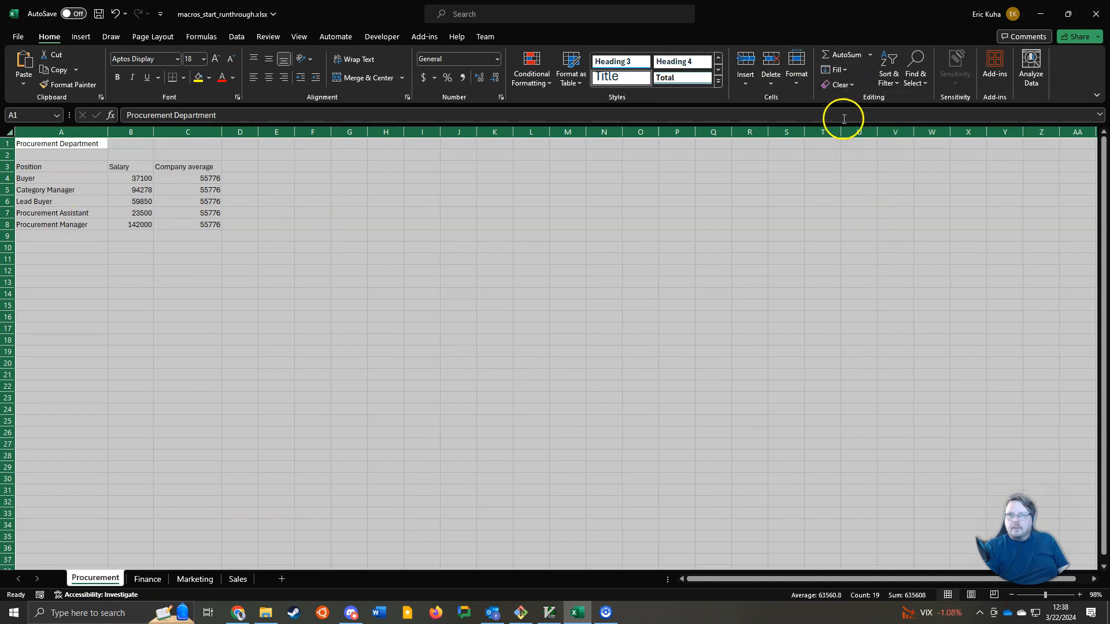
{"action": "left_click", "coordinate": [794, 70]}
{"action": "left_click", "coordinate": [258, 266]}
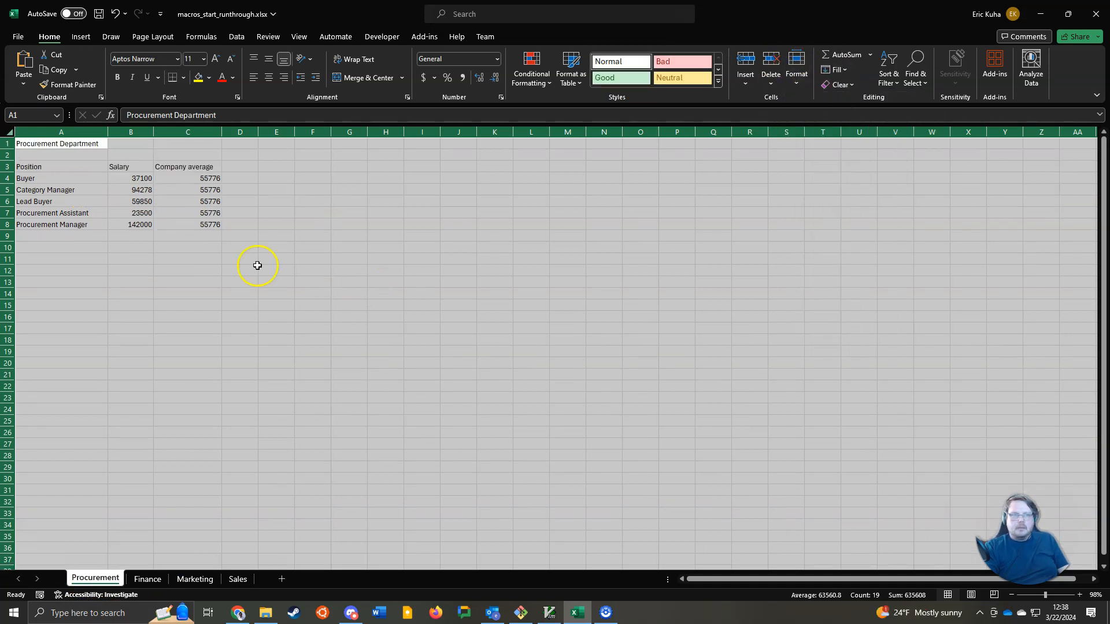
{"action": "left_click", "coordinate": [797, 71]}
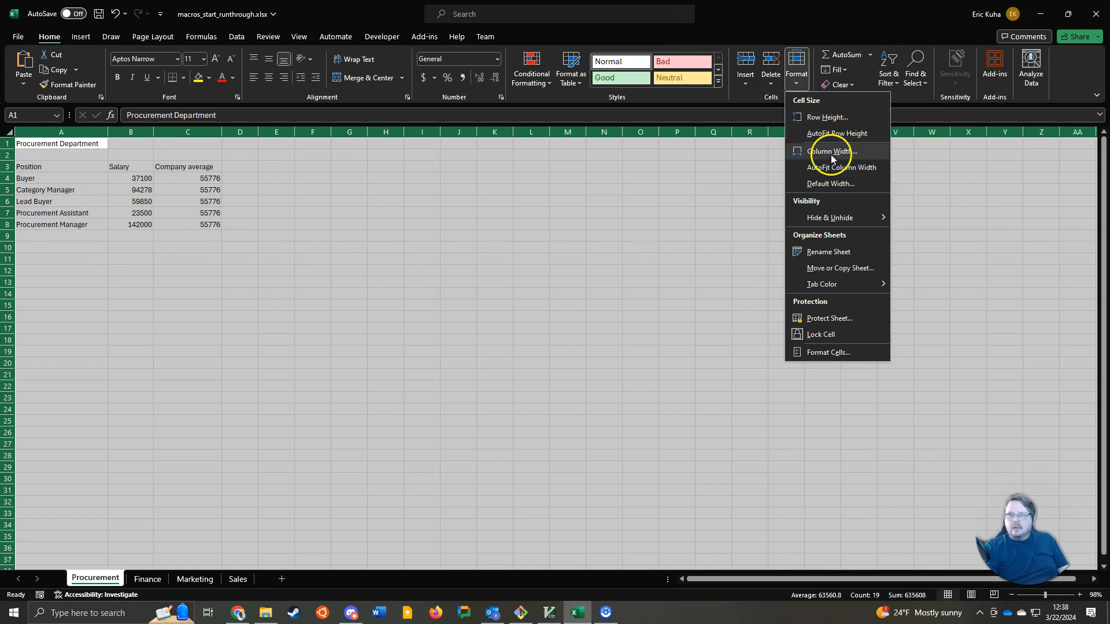
{"action": "left_click", "coordinate": [832, 185]}
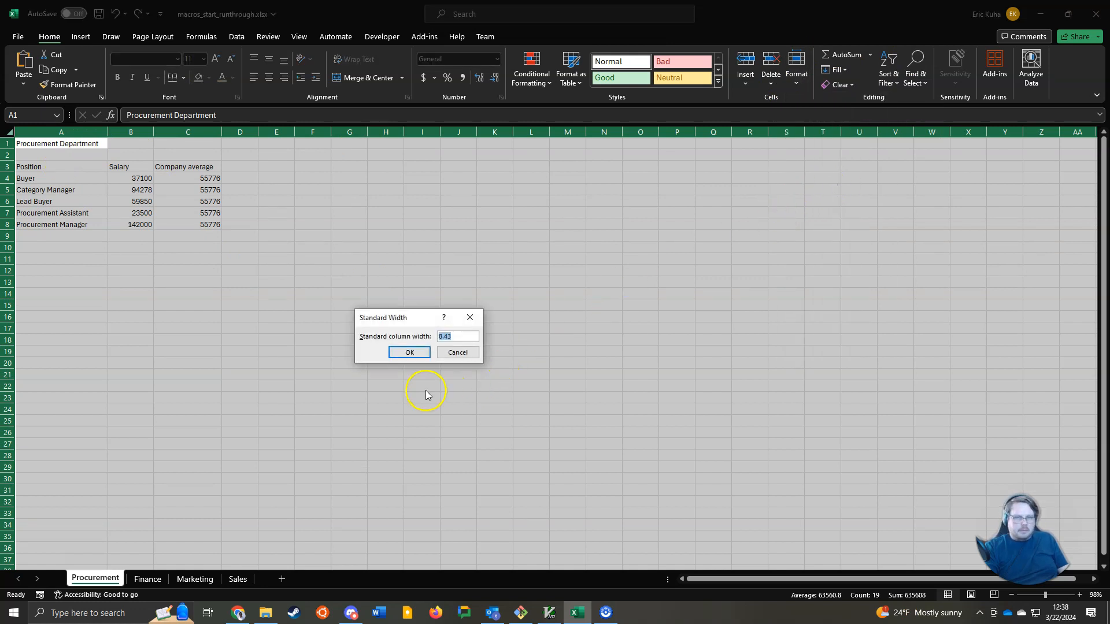
{"action": "left_click", "coordinate": [462, 359]}
Reset all columns on the Procurement sheet to one uniform width with the Column Width command, and select A1.
{"action": "left_click", "coordinate": [797, 71]}
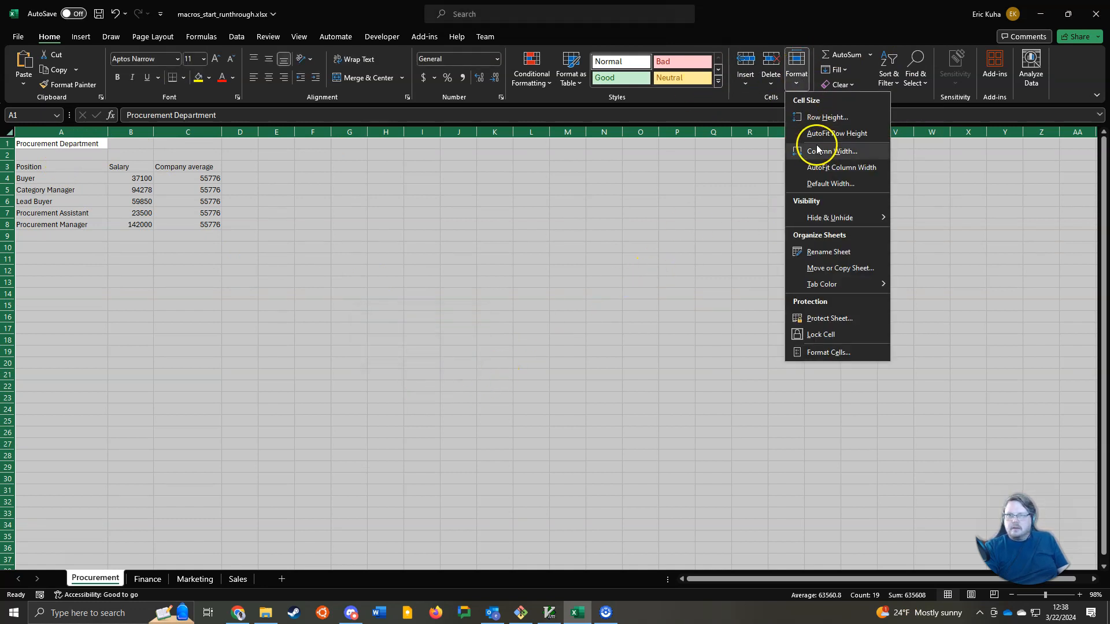
{"action": "left_click", "coordinate": [818, 149]}
{"action": "left_click", "coordinate": [387, 352]}
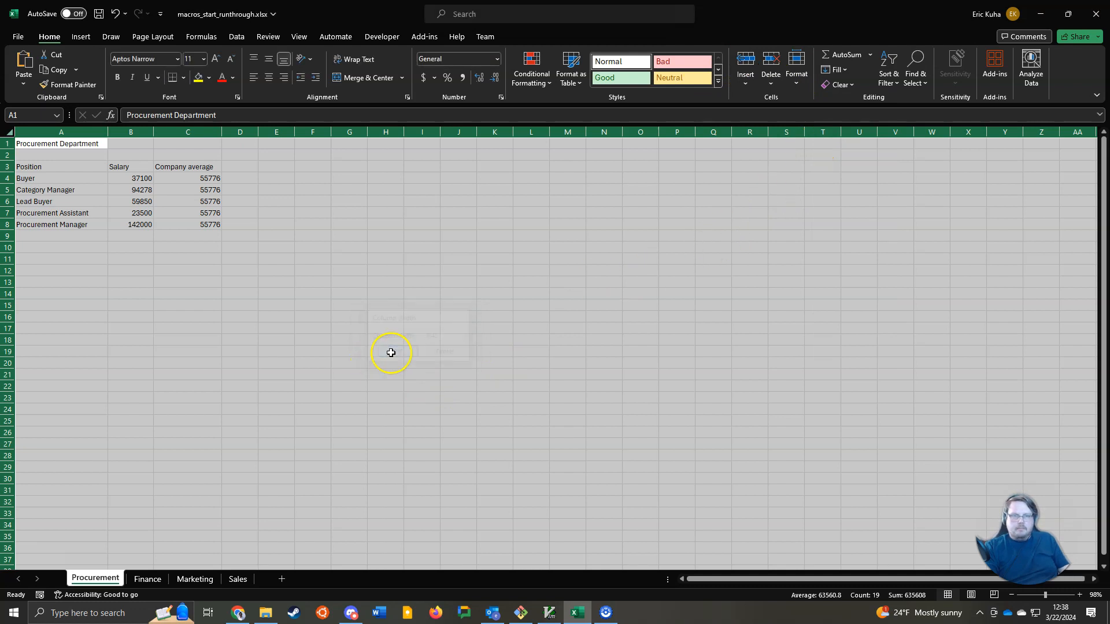
{"action": "left_click", "coordinate": [113, 214]}
{"action": "left_click", "coordinate": [36, 143]}
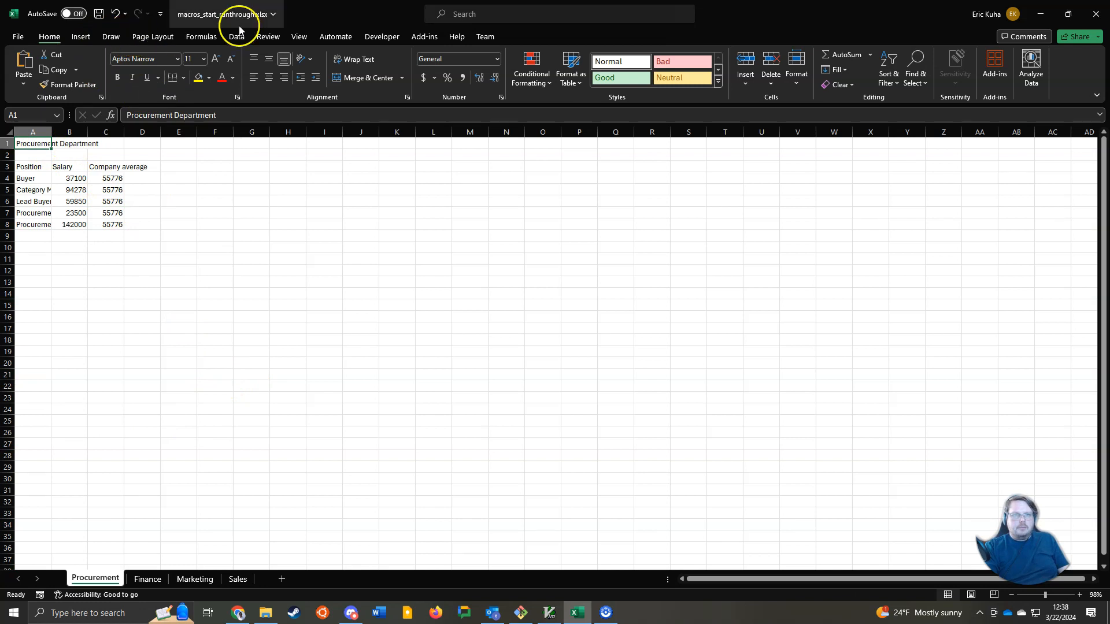
Start recording a macro named FormatSheet with a Ctrl shortcut key, stored in This Workbook.
{"action": "left_click", "coordinate": [379, 37]}
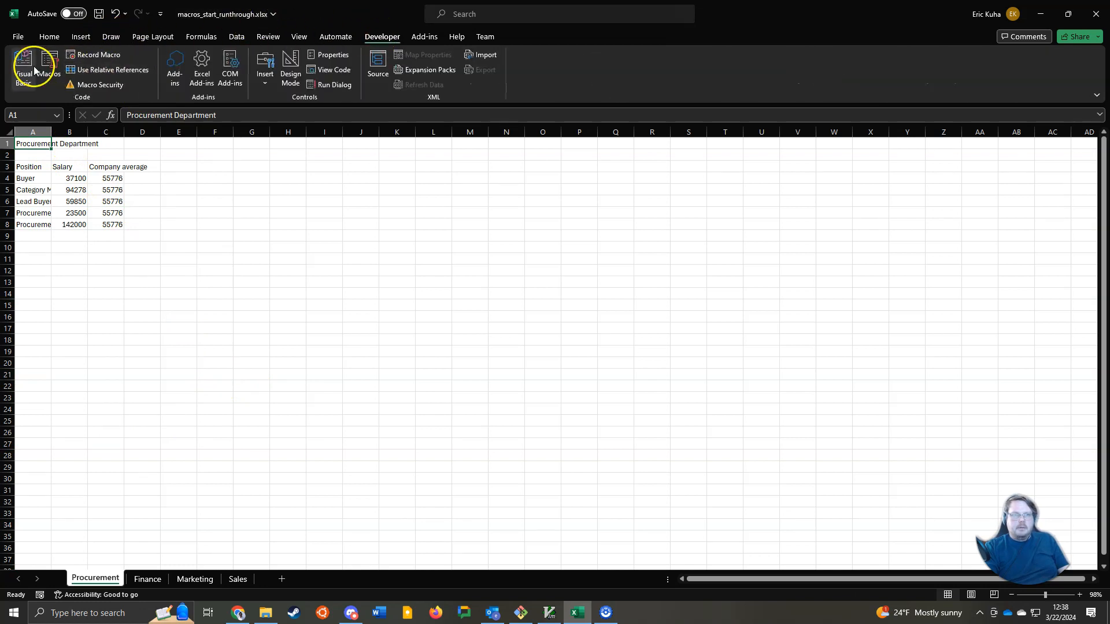
{"action": "left_click", "coordinate": [81, 54]}
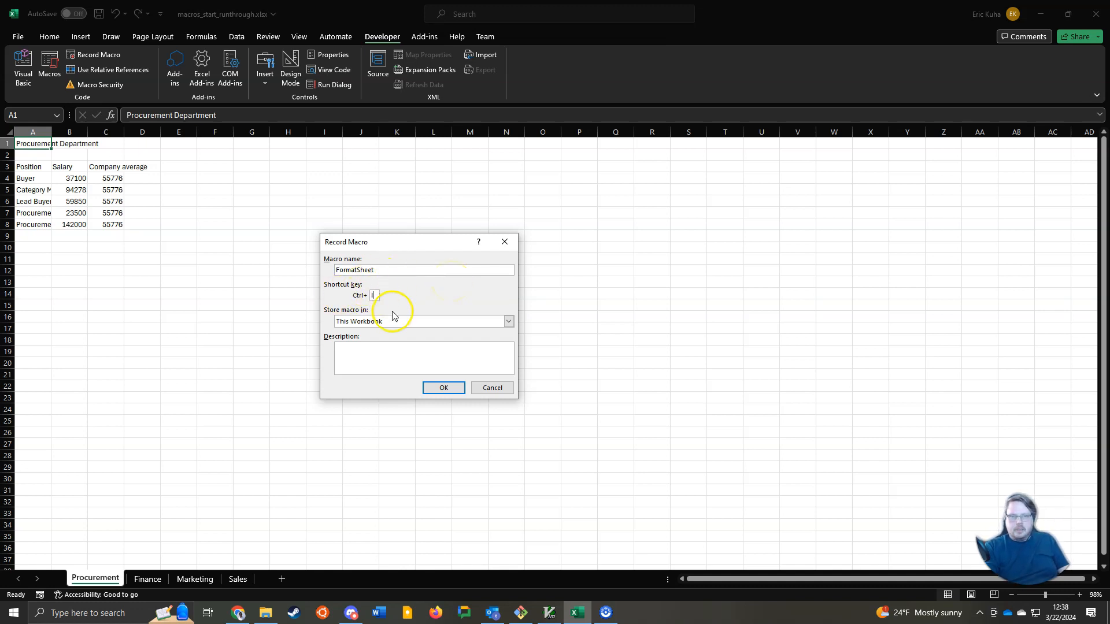
{"action": "left_click", "coordinate": [443, 388]}
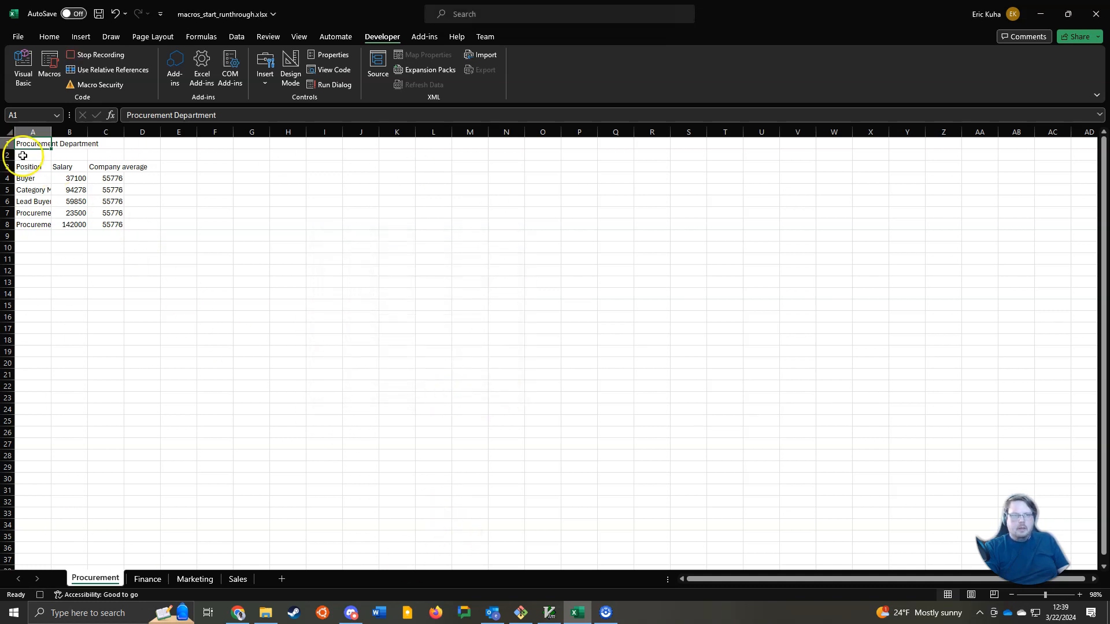
AutoFit the widths of columns A to C and apply the Title cell style to the department heading in A1.
{"action": "left_click_drag", "start_coordinate": [31, 132], "coordinate": [101, 132]}
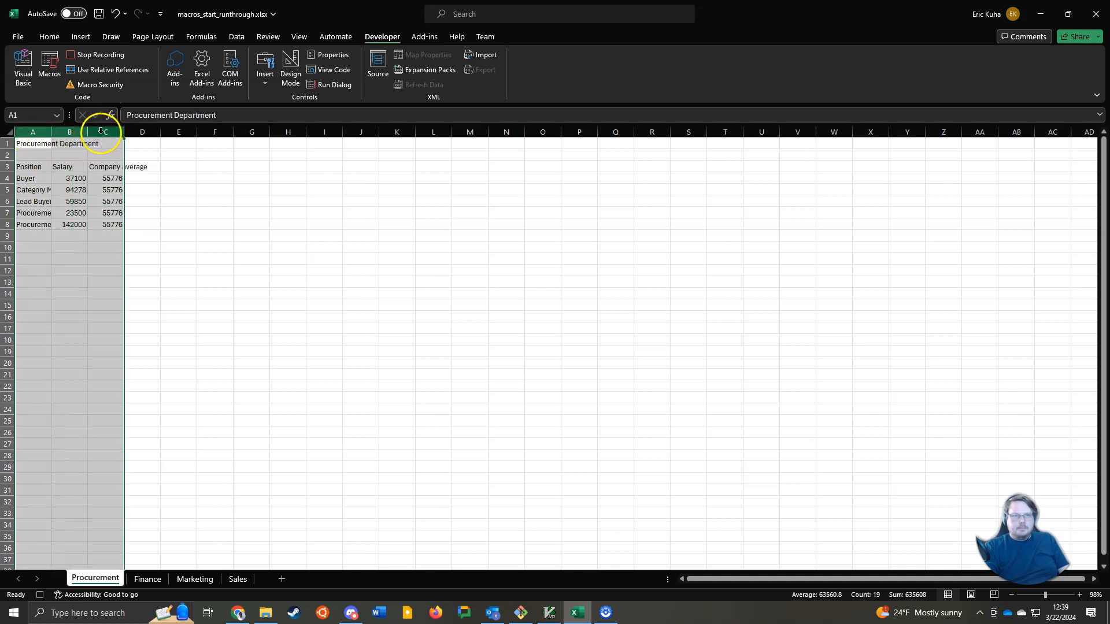
{"action": "double_click", "coordinate": [123, 132]}
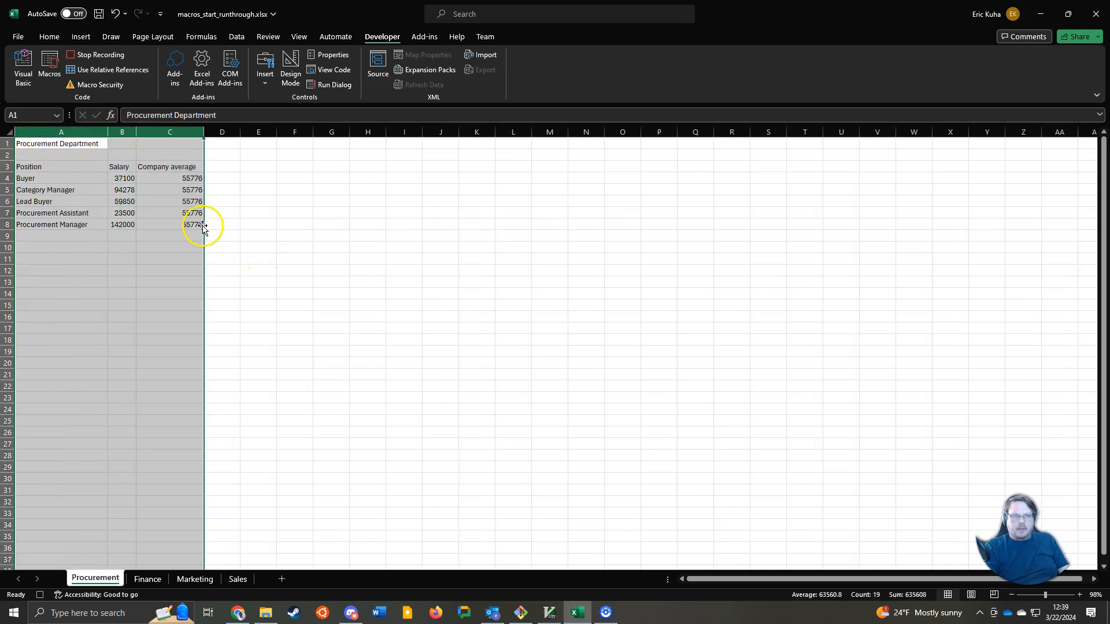
{"action": "left_click", "coordinate": [65, 146]}
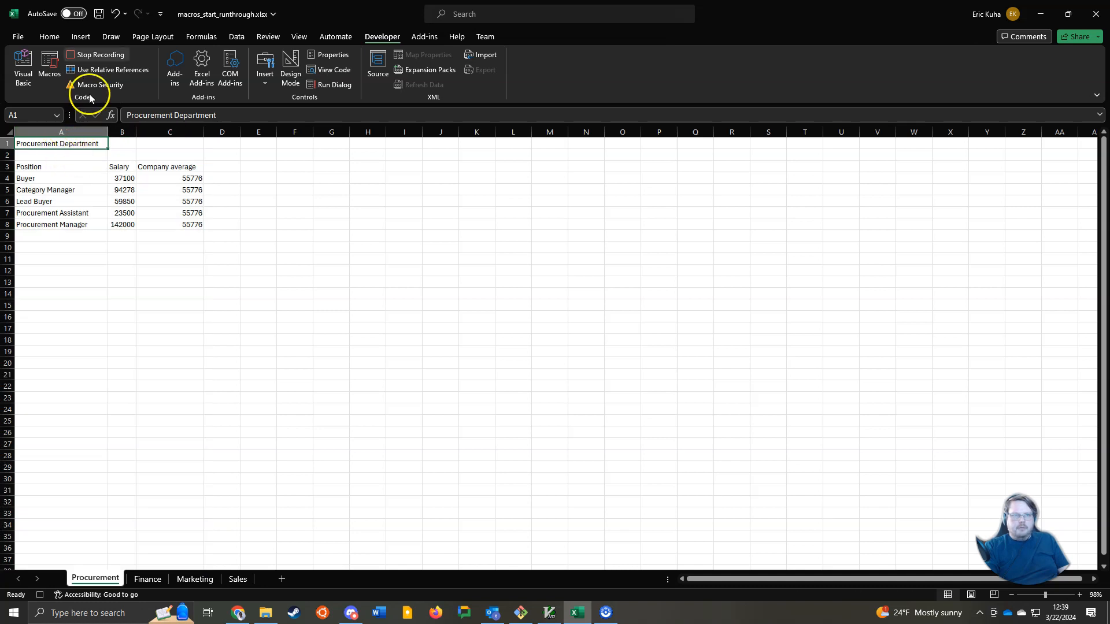
{"action": "left_click", "coordinate": [49, 37]}
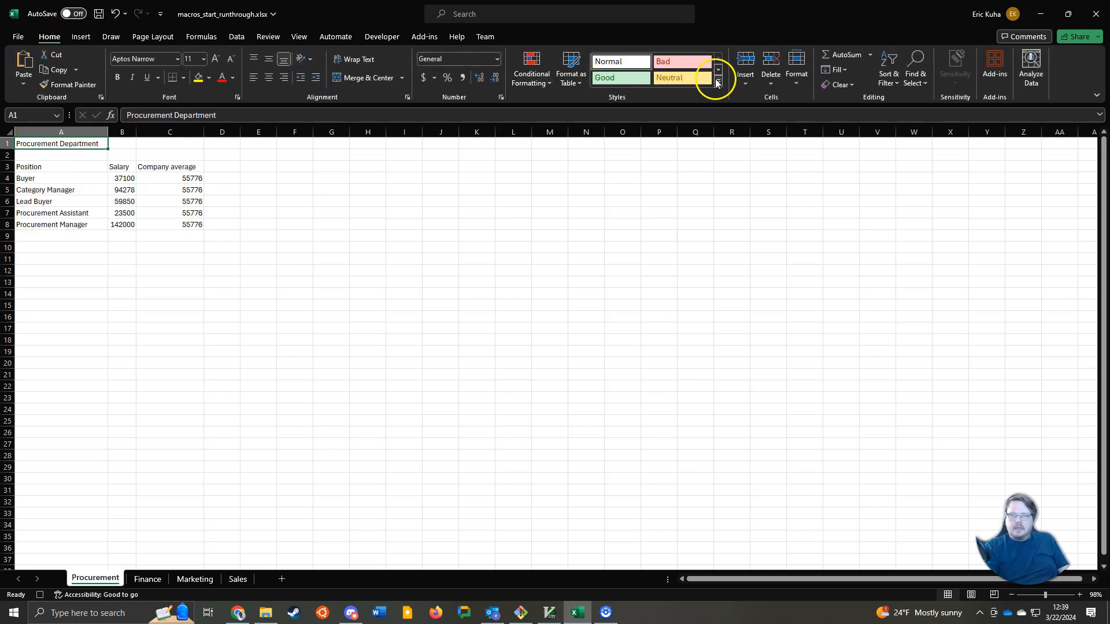
{"action": "left_click", "coordinate": [718, 81]}
{"action": "left_click", "coordinate": [865, 170]}
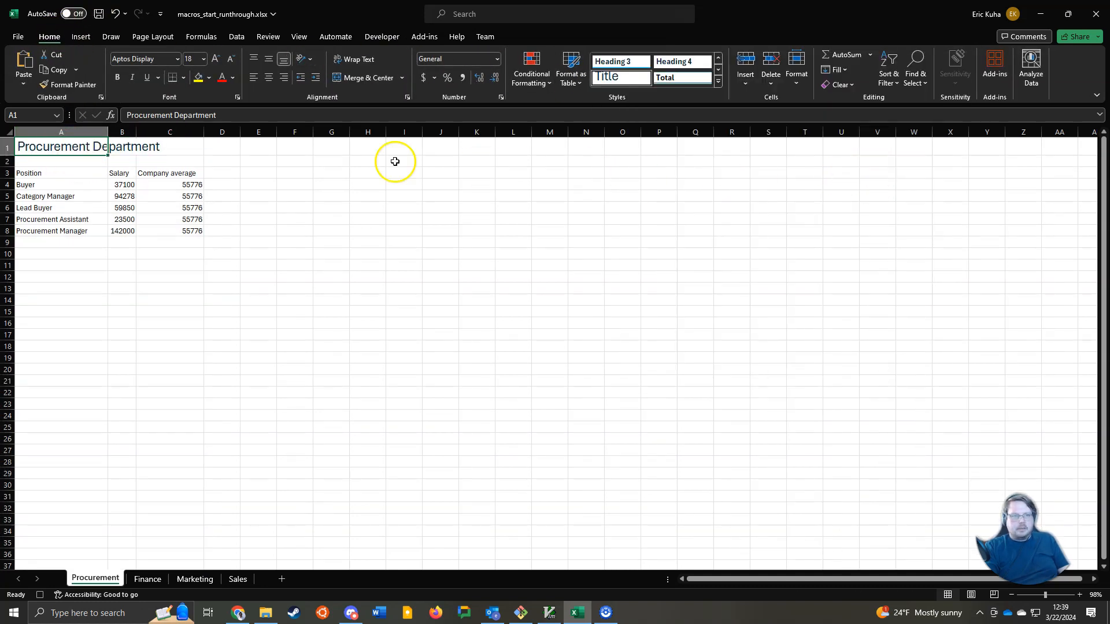
Format the header cells A3:C3 with the Accent2 cell style and bold text.
{"action": "left_click", "coordinate": [43, 173]}
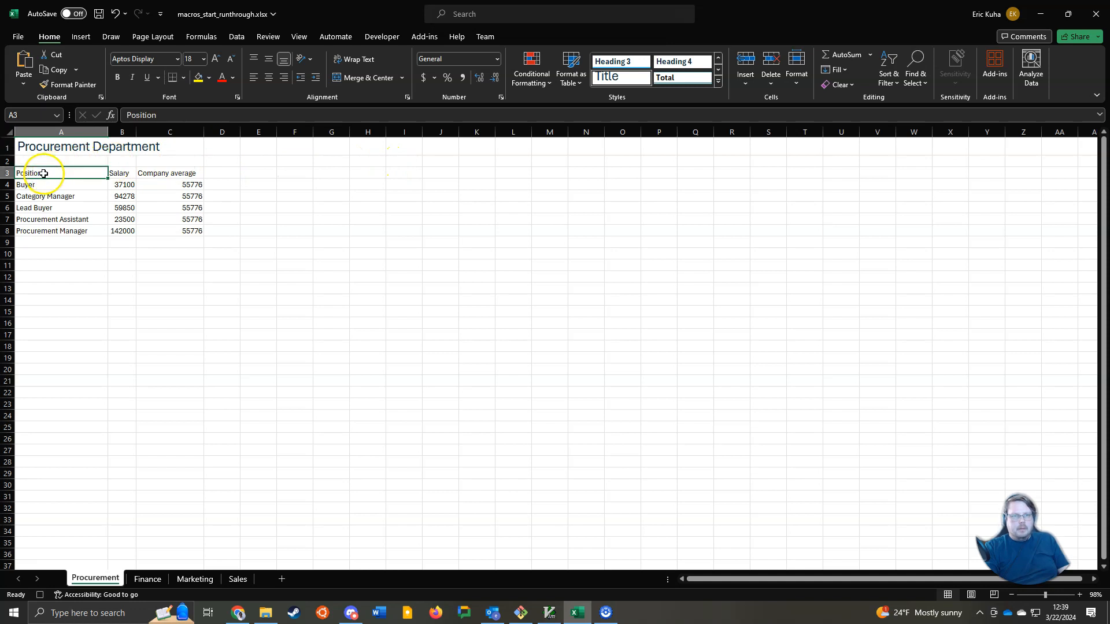
{"action": "left_click_drag", "start_coordinate": [56, 174], "coordinate": [158, 172]}
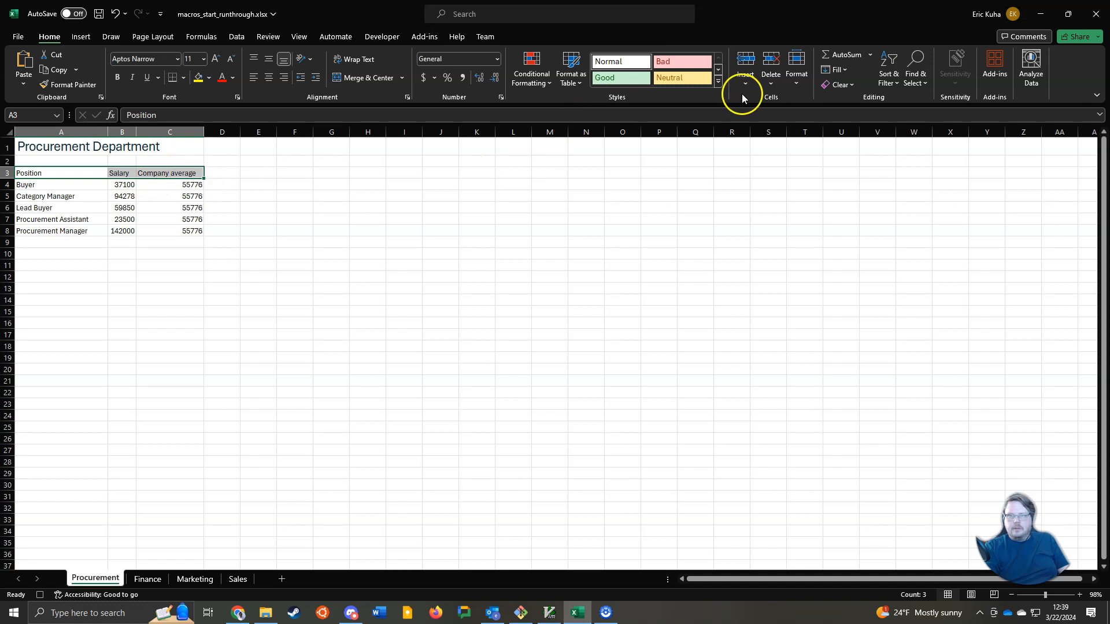
{"action": "left_click", "coordinate": [717, 84]}
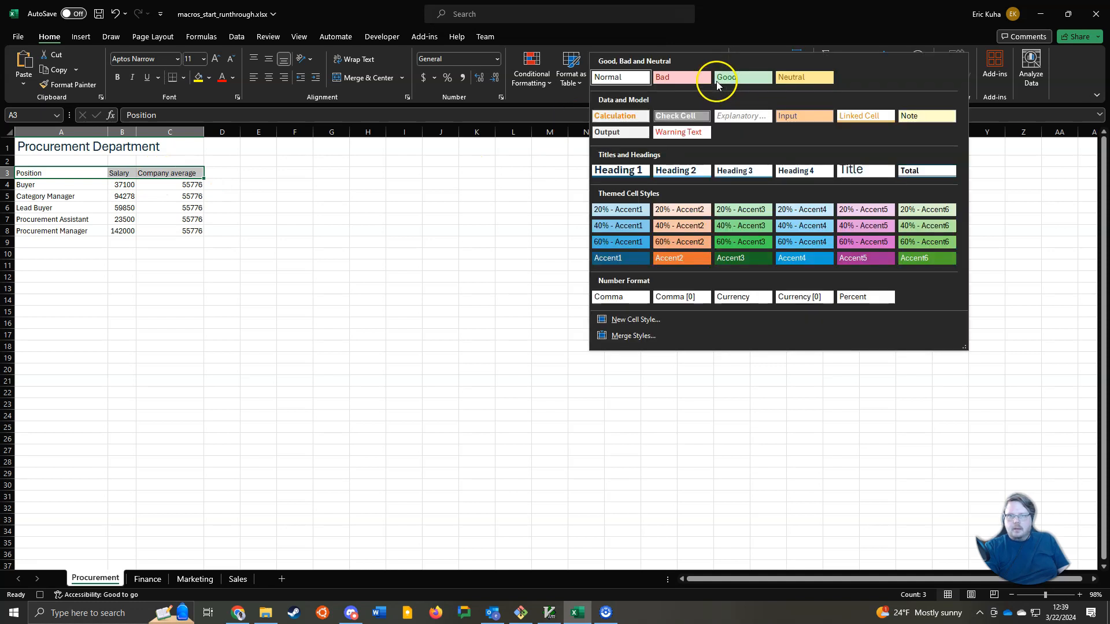
{"action": "left_click", "coordinate": [683, 256]}
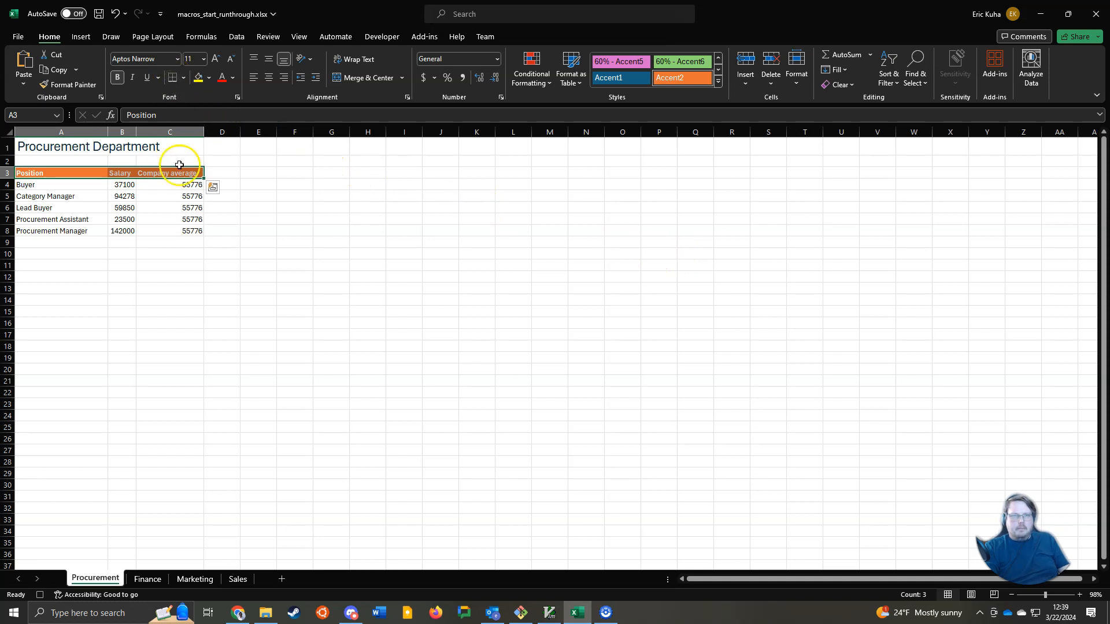
Add a bottom border to the header cells A3:C3.
{"action": "left_click", "coordinate": [185, 79]}
{"action": "left_click", "coordinate": [183, 79]}
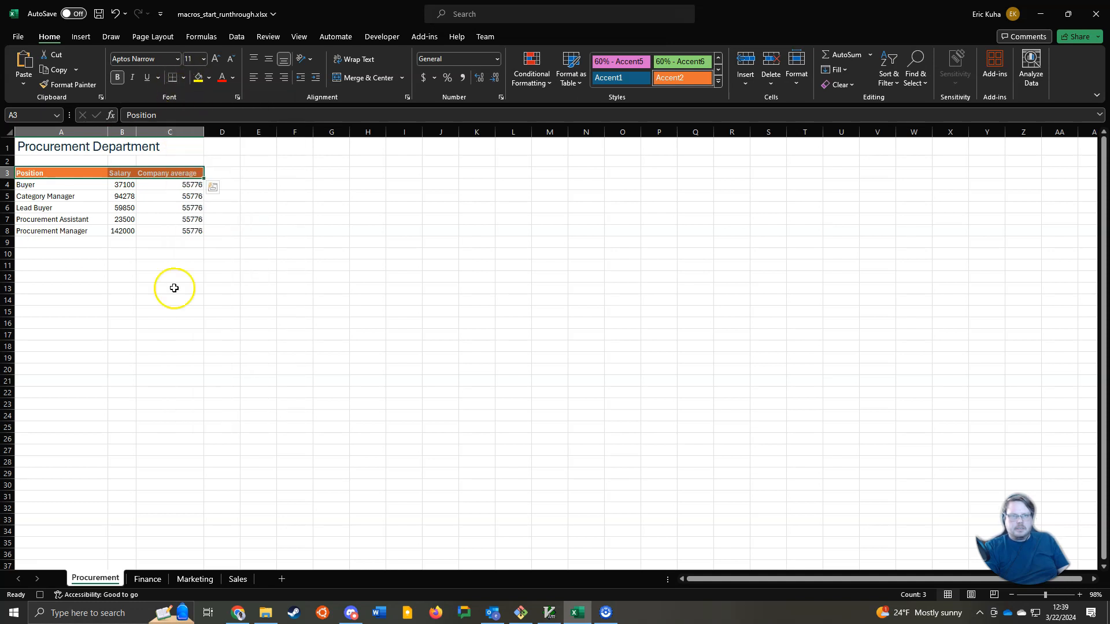
Format the salary and company average figures from B4 through C8 with comma style and no decimals, and stop recording the macro.
{"action": "left_click", "coordinate": [121, 185]}
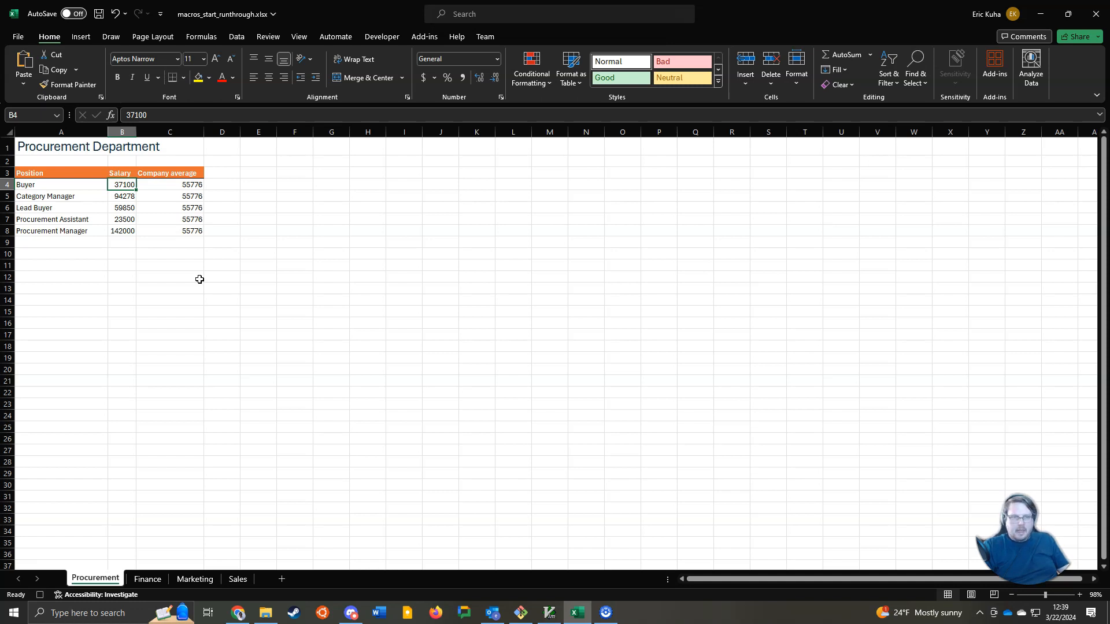
{"action": "key", "text": "ctrl+shift+Down"}
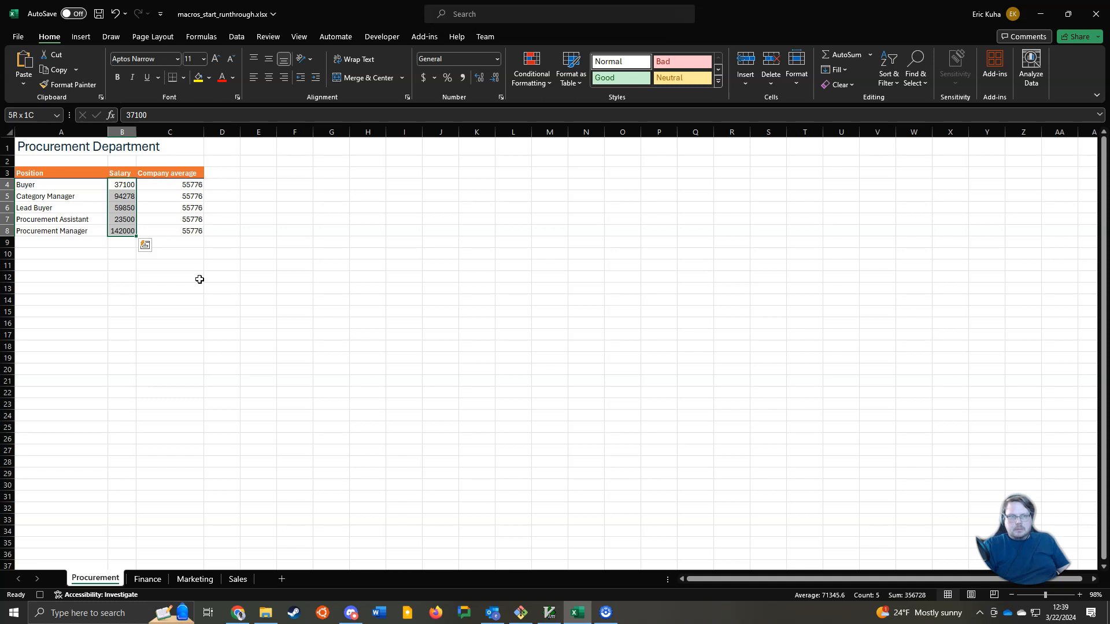
{"action": "key", "text": "shift+Right"}
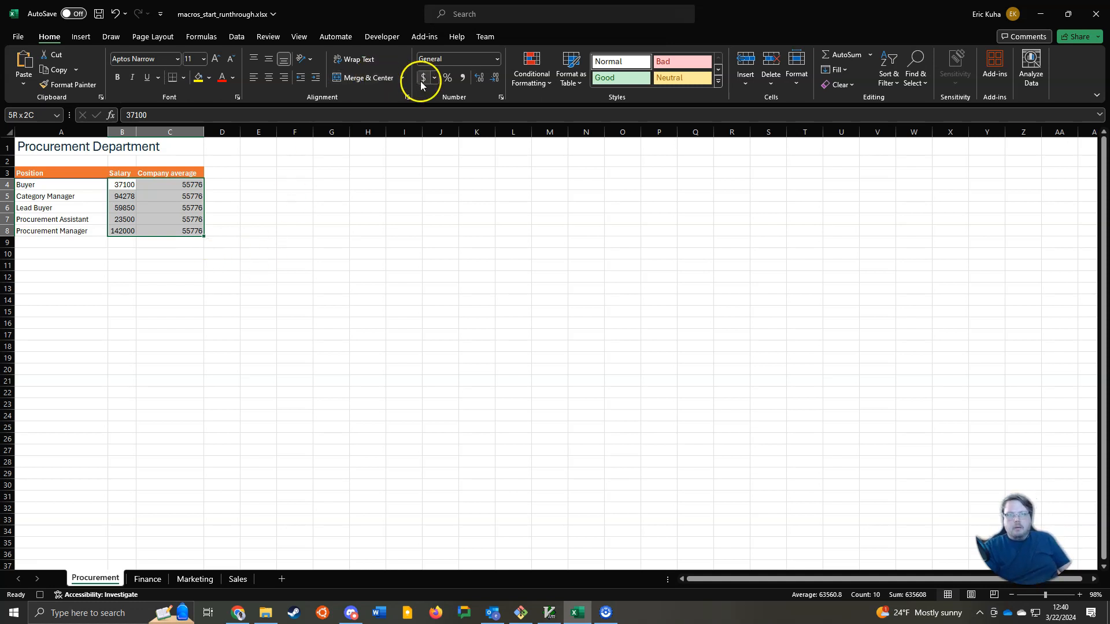
{"action": "left_click", "coordinate": [463, 79]}
{"action": "left_click", "coordinate": [495, 79]}
{"action": "left_click", "coordinate": [495, 79]}
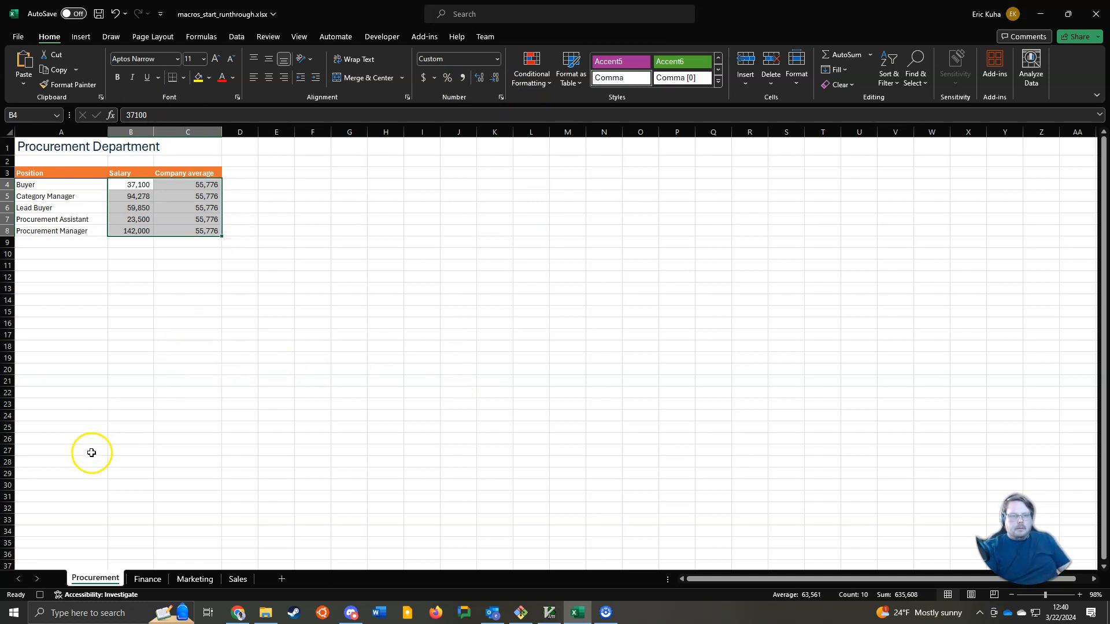
{"action": "left_click", "coordinate": [39, 594]}
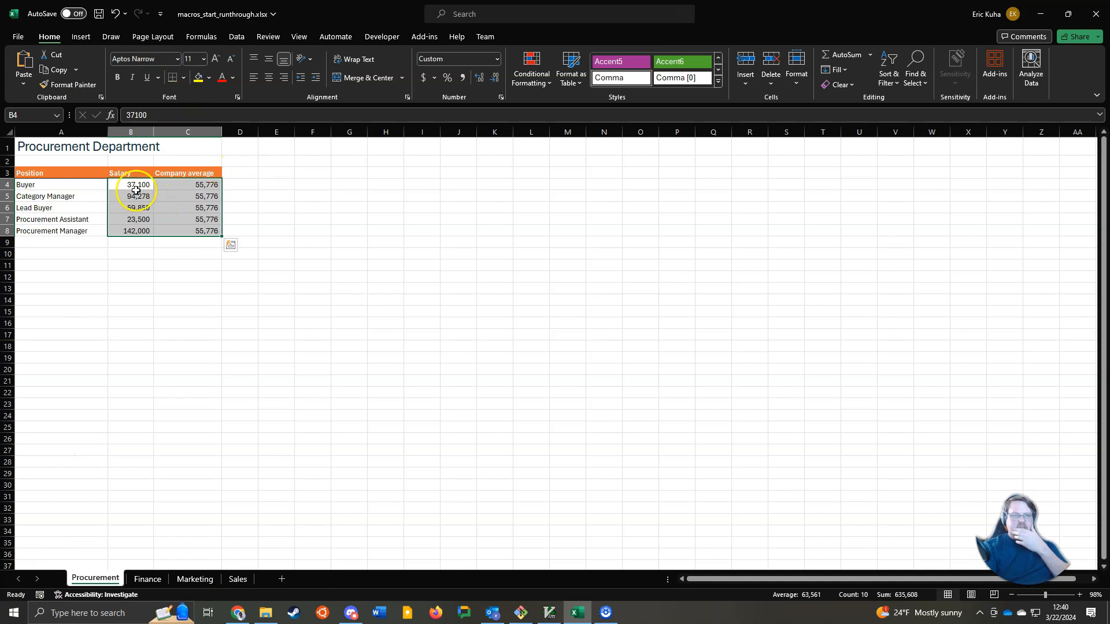
Run the FormatSheet macro on the Finance, Marketing and Sales sheets with its shortcut key.
{"action": "left_click", "coordinate": [156, 580]}
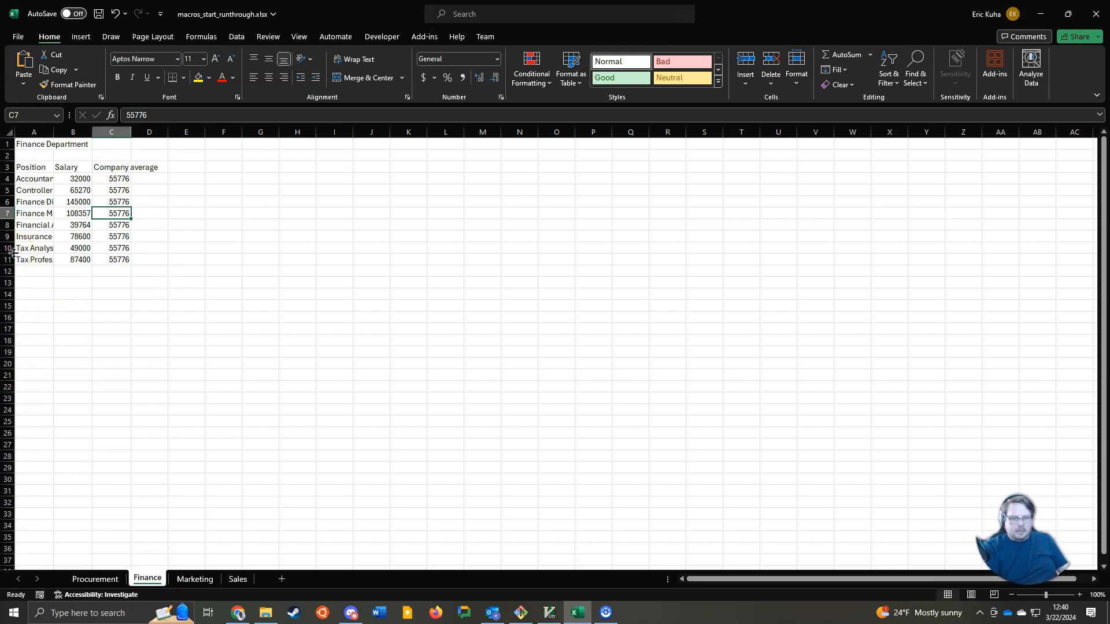
{"action": "key", "text": "ctrl+shift+f"}
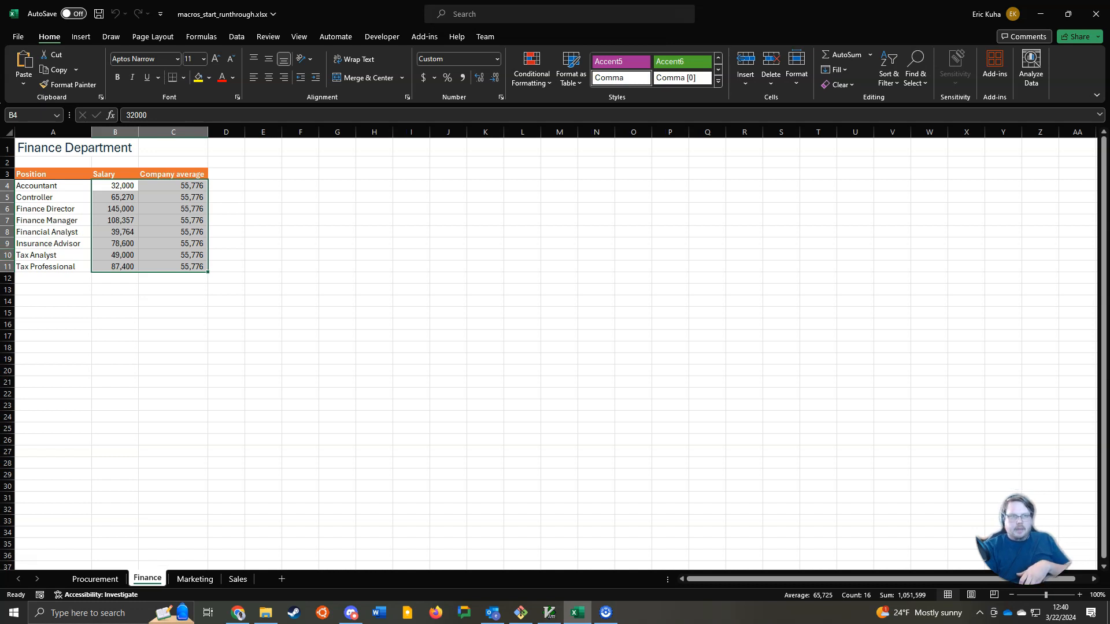
{"action": "left_click", "coordinate": [194, 580]}
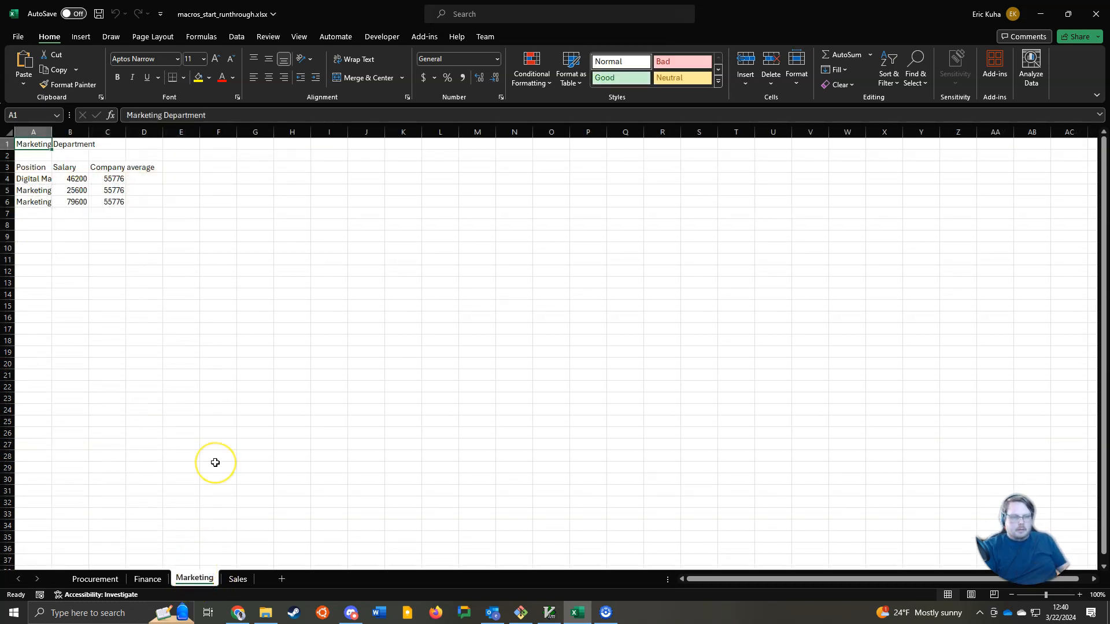
{"action": "key", "text": "ctrl+shift+f"}
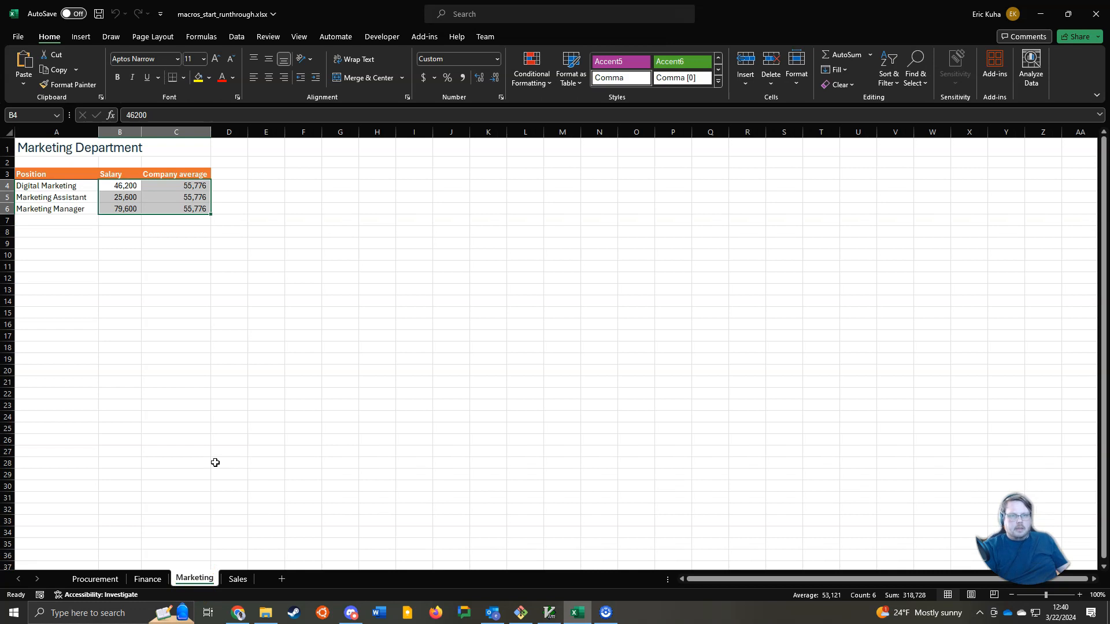
{"action": "left_click", "coordinate": [237, 579]}
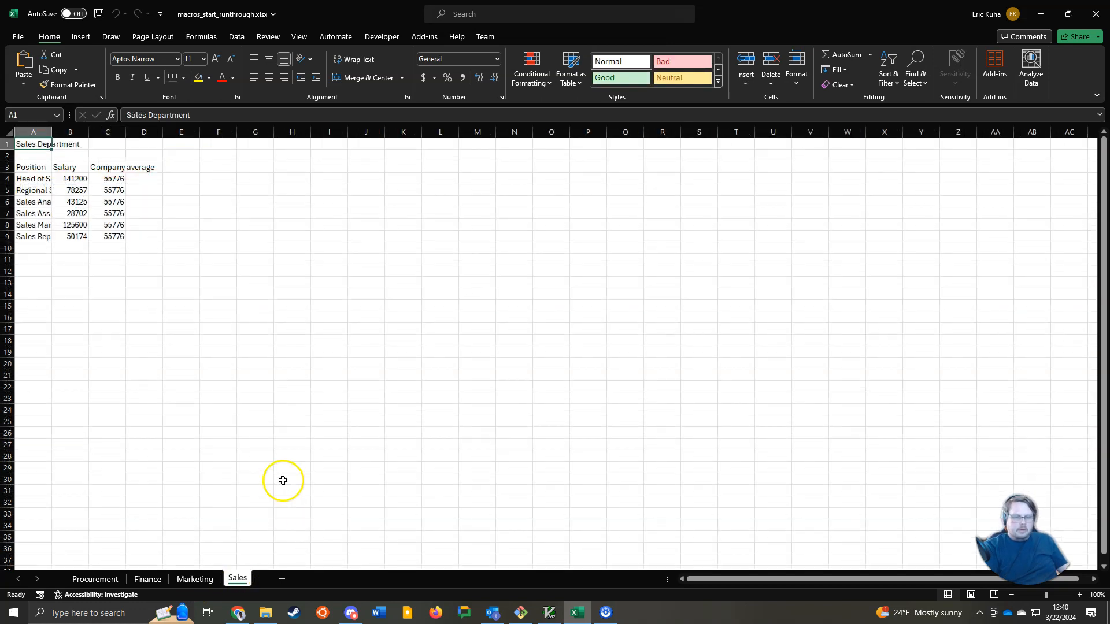
{"action": "key", "text": "ctrl+shift+f"}
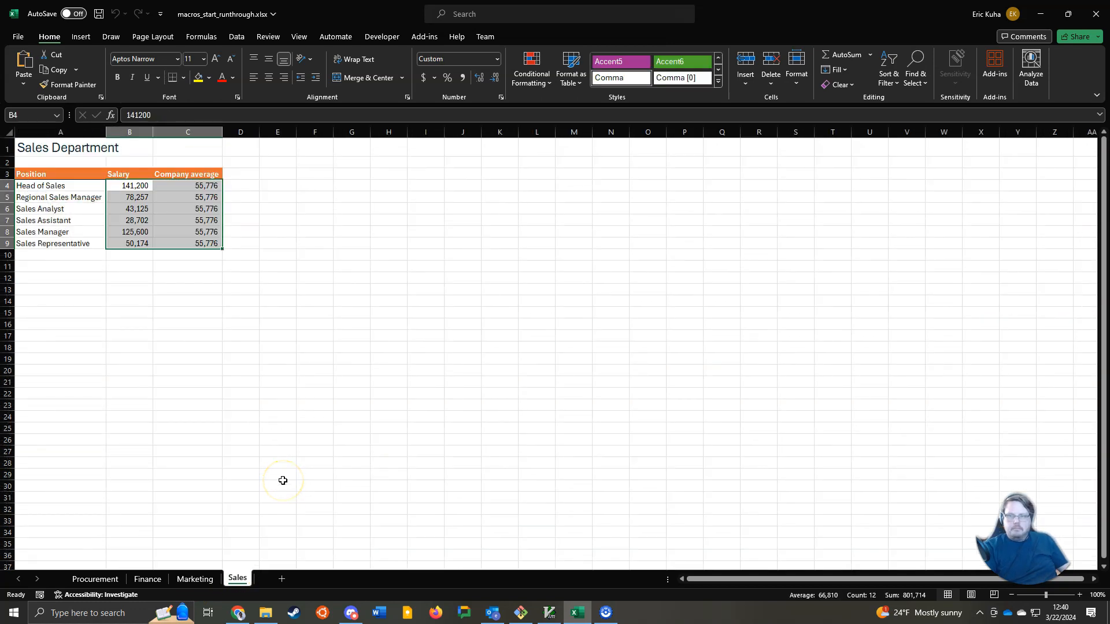
Open the code of the FormatSheet macro for editing and look over both recorded macros in Module1.
{"action": "left_click", "coordinate": [48, 146]}
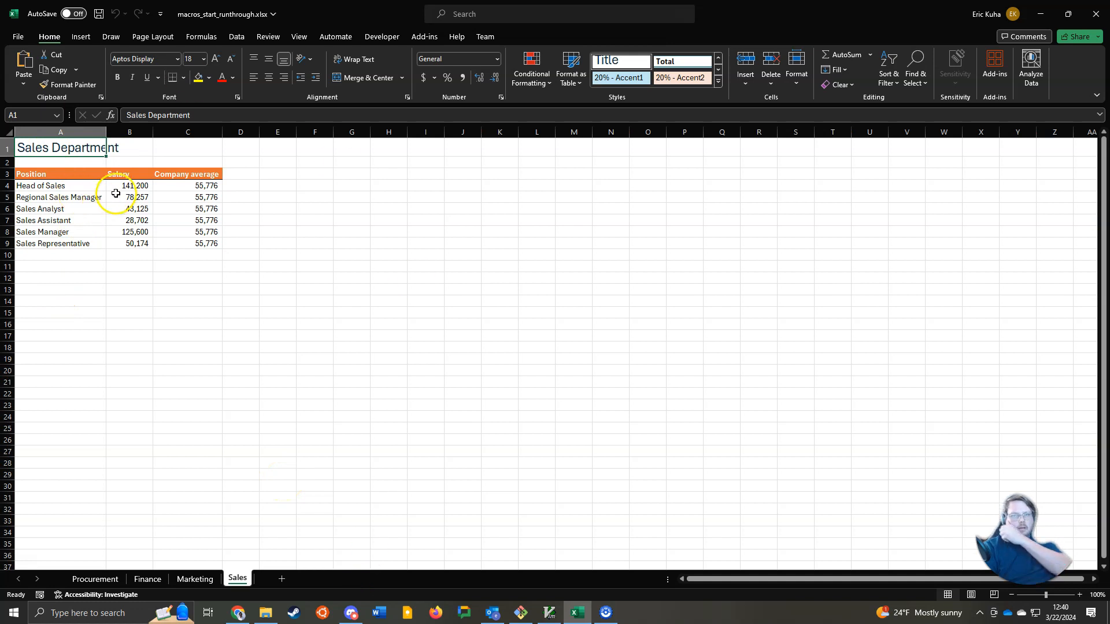
{"action": "left_click", "coordinate": [381, 38]}
{"action": "left_click", "coordinate": [46, 68]}
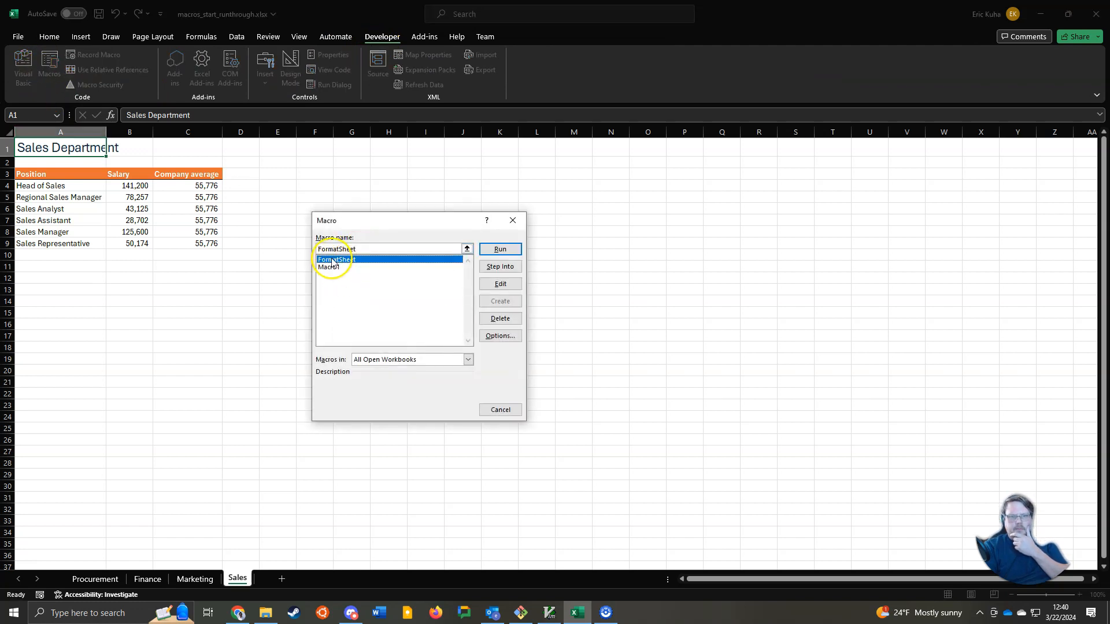
{"action": "left_click", "coordinate": [489, 285]}
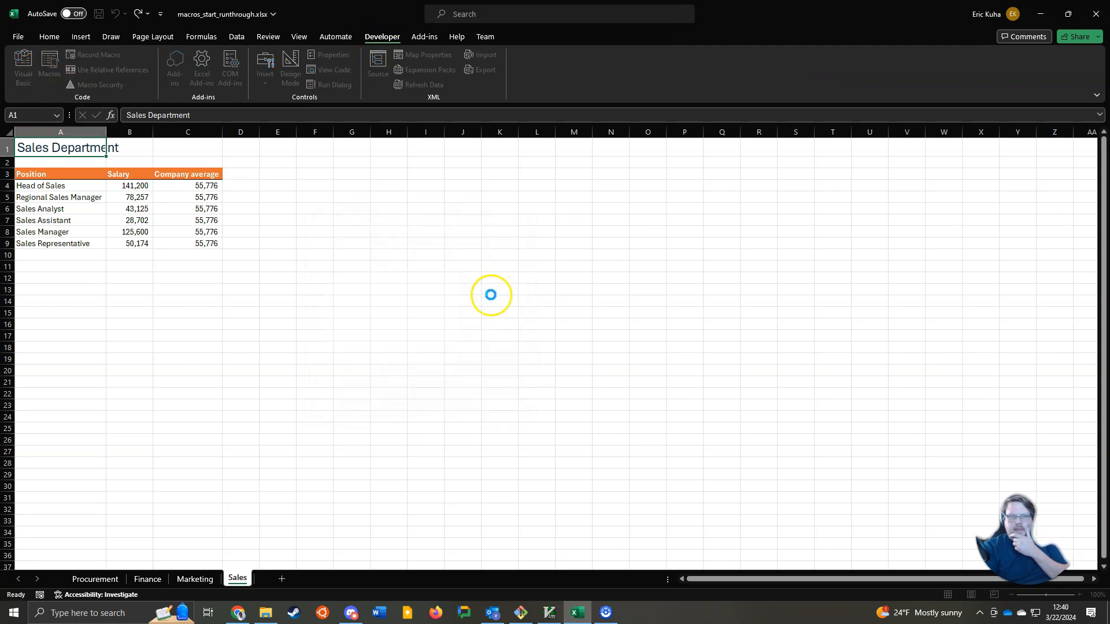
{"action": "left_click_drag", "start_coordinate": [482, 96], "coordinate": [437, 69]}
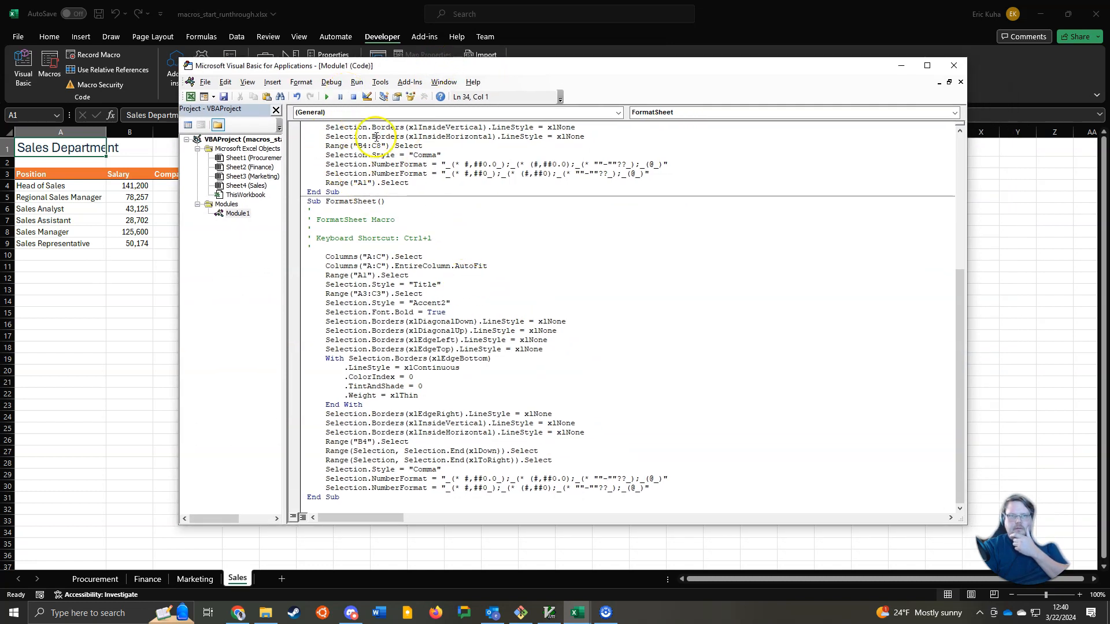
{"action": "scroll", "coordinate": [397, 149], "scroll_direction": "up", "scroll_amount": 5}
{"action": "scroll", "coordinate": [396, 149], "scroll_direction": "up", "scroll_amount": 3}
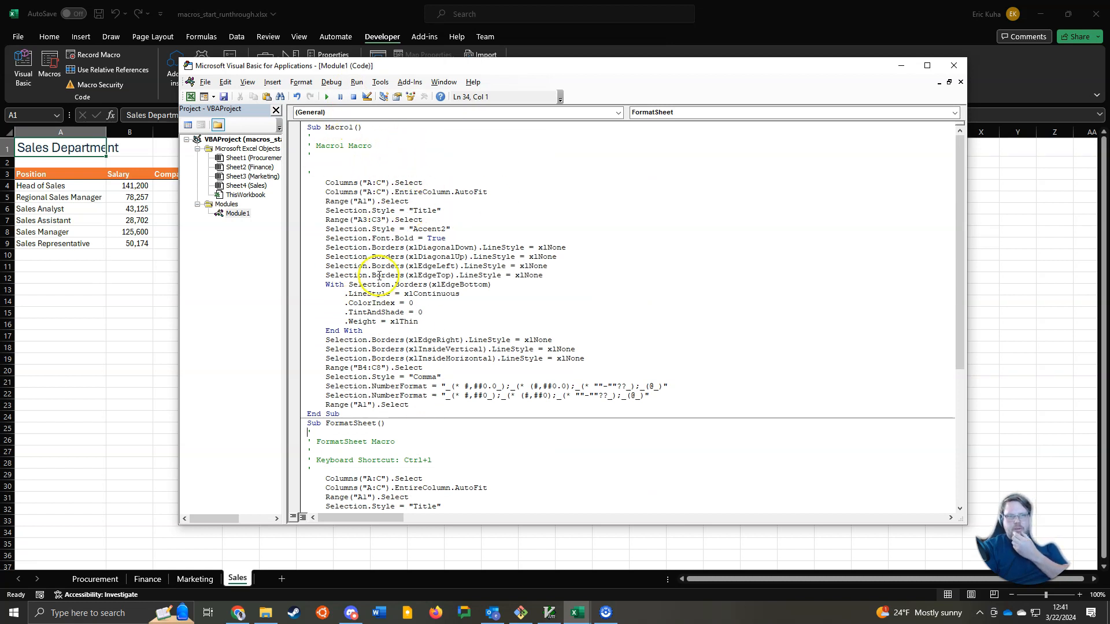
{"action": "scroll", "coordinate": [361, 363], "scroll_direction": "down", "scroll_amount": 8}
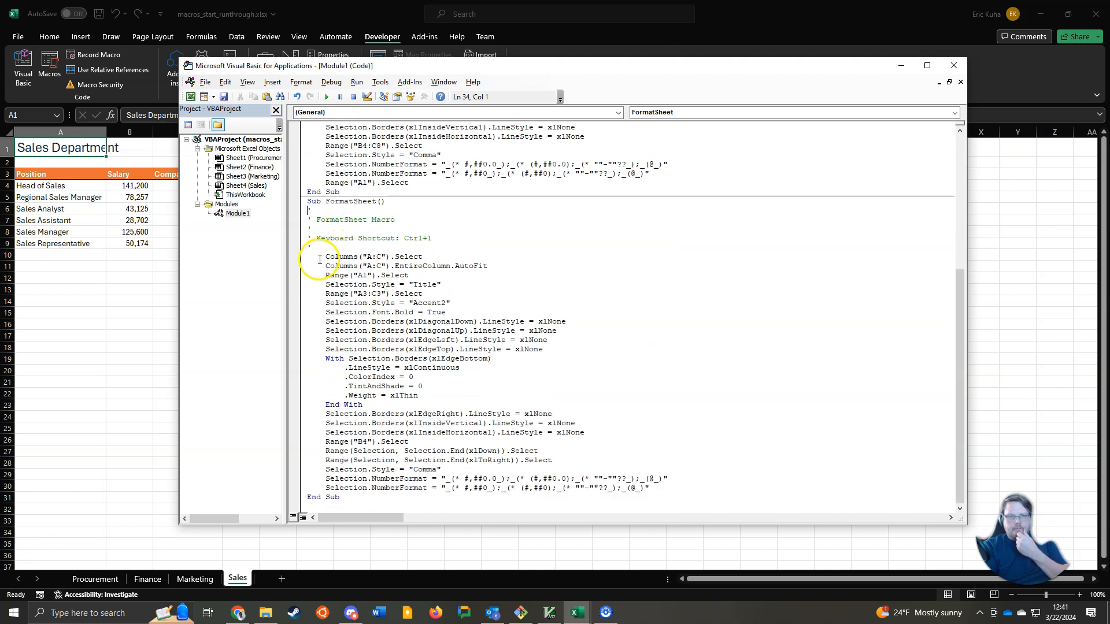
Examine the FormatSheet statements for column AutoFit, the Title style, the header cell formatting and the border settings.
{"action": "left_click_drag", "start_coordinate": [324, 257], "coordinate": [437, 257]}
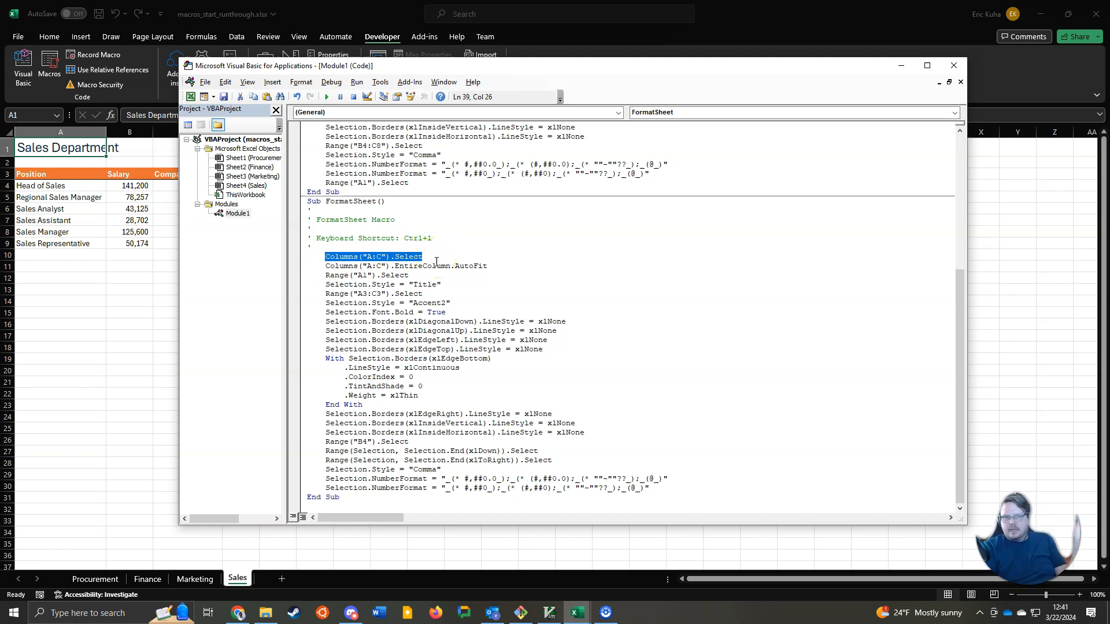
{"action": "left_click_drag", "start_coordinate": [324, 266], "coordinate": [531, 268]}
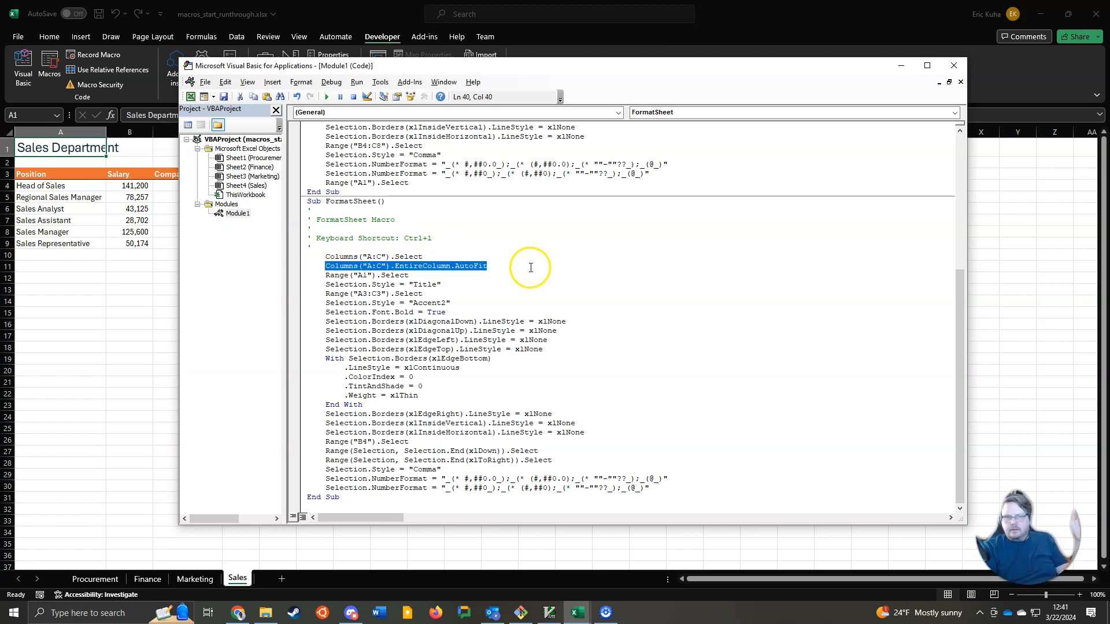
{"action": "left_click_drag", "start_coordinate": [325, 275], "coordinate": [410, 275]}
{"action": "left_click_drag", "start_coordinate": [324, 285], "coordinate": [453, 286]}
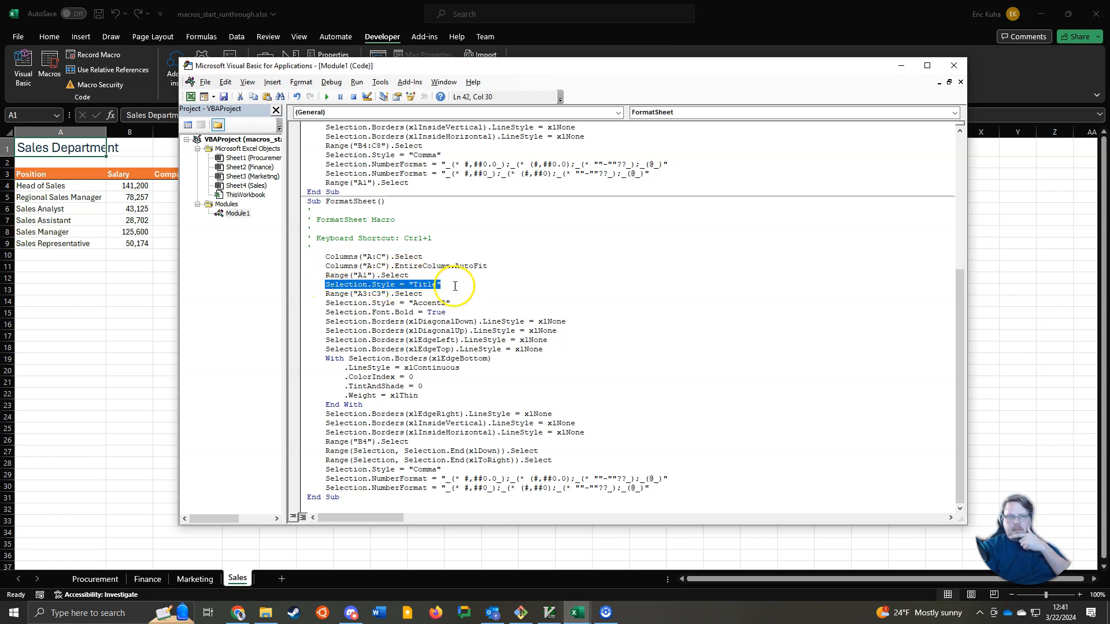
{"action": "left_click_drag", "start_coordinate": [324, 294], "coordinate": [427, 295]}
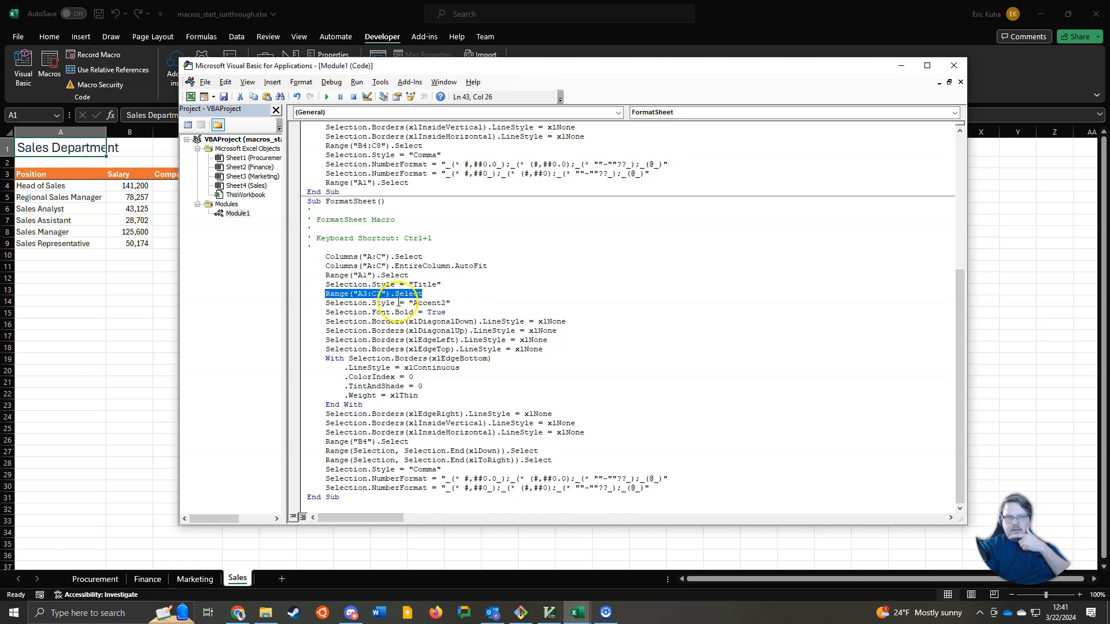
{"action": "left_click_drag", "start_coordinate": [325, 303], "coordinate": [551, 349]}
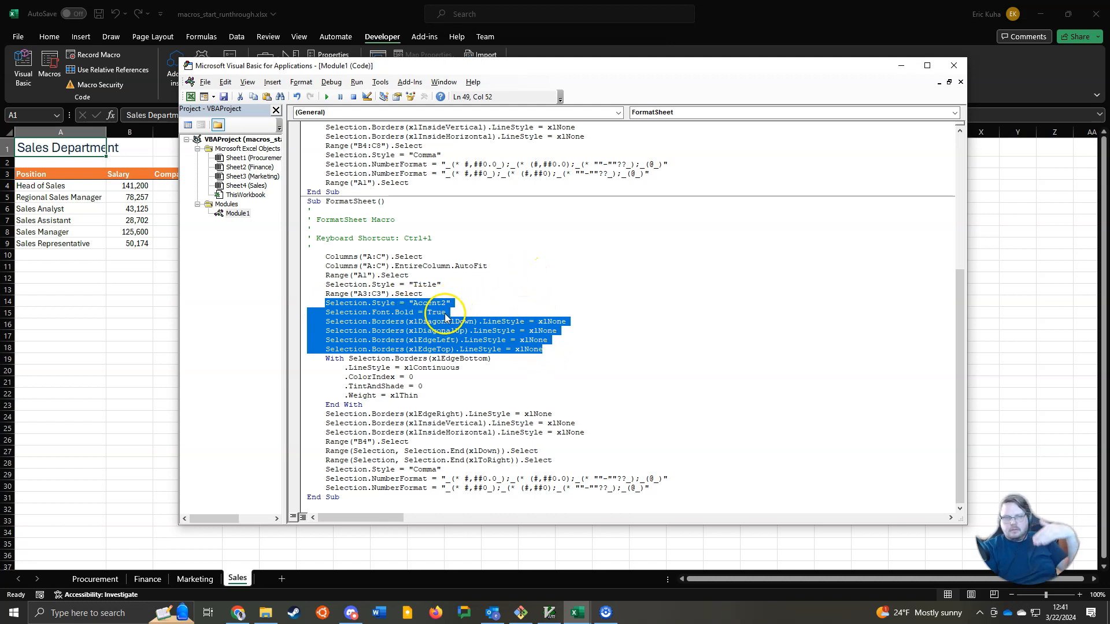
{"action": "left_click", "coordinate": [406, 341]}
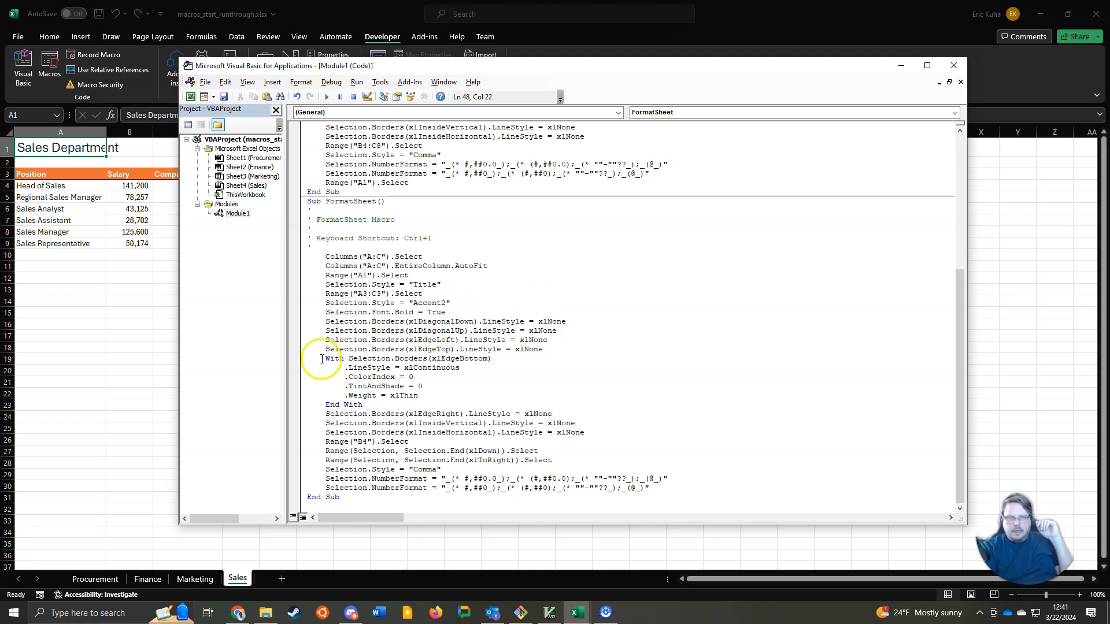
{"action": "left_click_drag", "start_coordinate": [321, 414], "coordinate": [427, 420]}
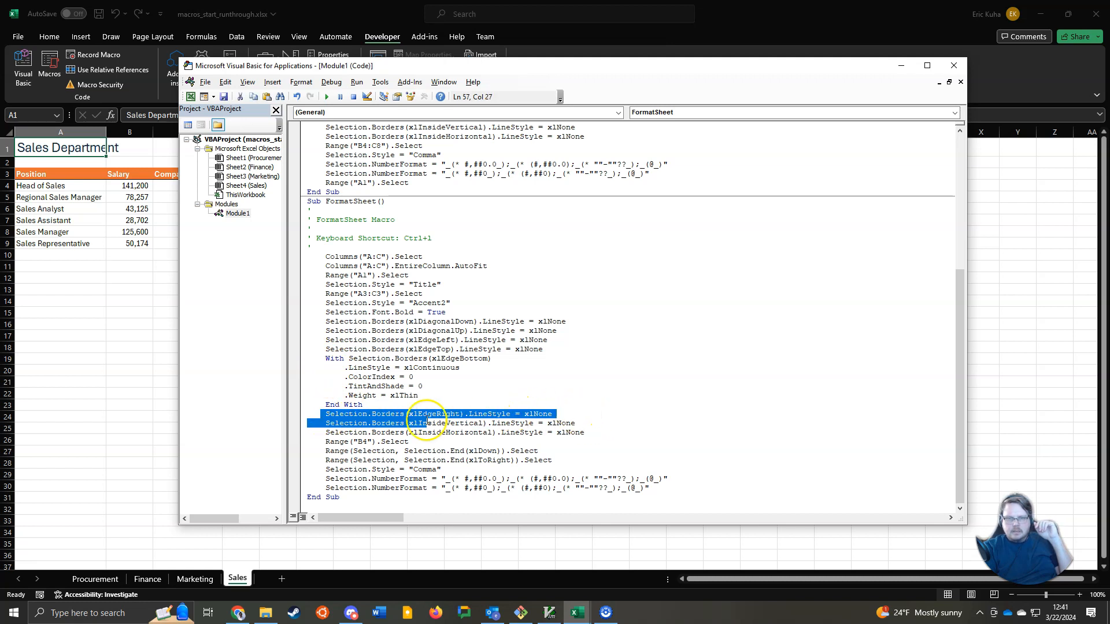
{"action": "left_click", "coordinate": [427, 422]}
Compare how FormatSheet and Macro1 select the salary range, review FormatSheet's number format lines, and close the code editor.
{"action": "left_click_drag", "start_coordinate": [324, 442], "coordinate": [409, 442]}
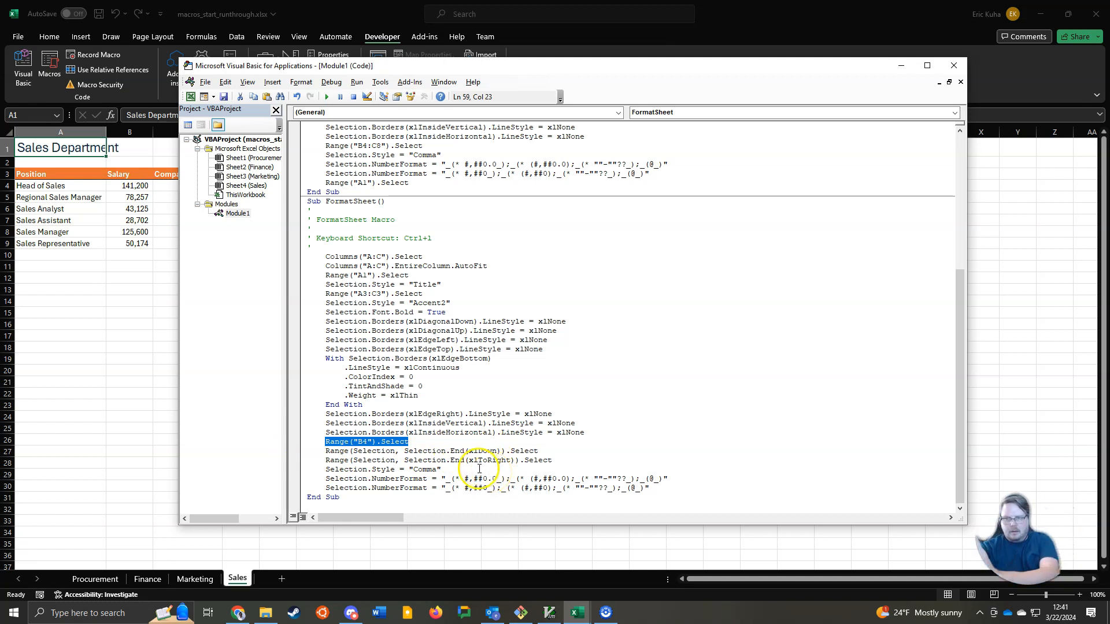
{"action": "scroll", "coordinate": [469, 270], "scroll_direction": "up", "scroll_amount": 5}
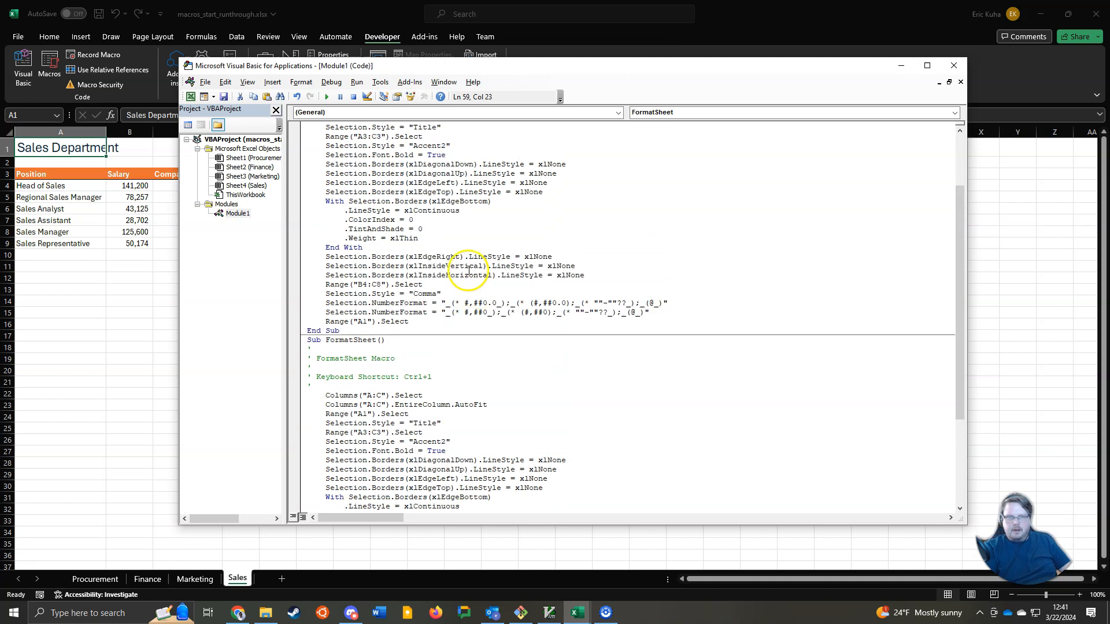
{"action": "scroll", "coordinate": [468, 270], "scroll_direction": "up", "scroll_amount": 1}
{"action": "left_click_drag", "start_coordinate": [324, 312], "coordinate": [429, 317]}
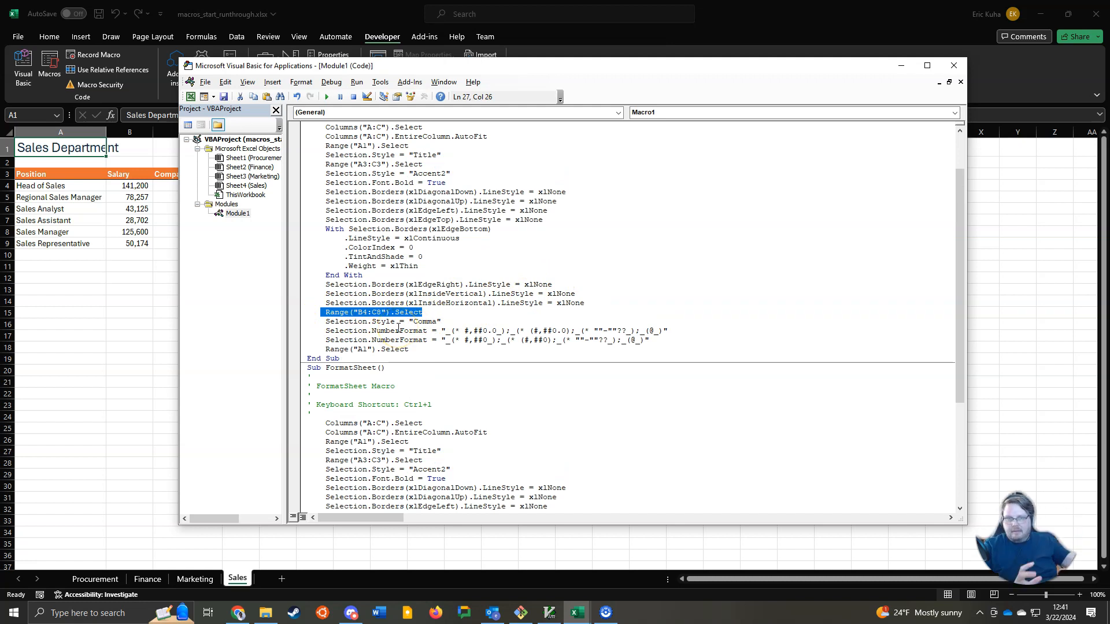
{"action": "scroll", "coordinate": [399, 327], "scroll_direction": "down", "scroll_amount": 6}
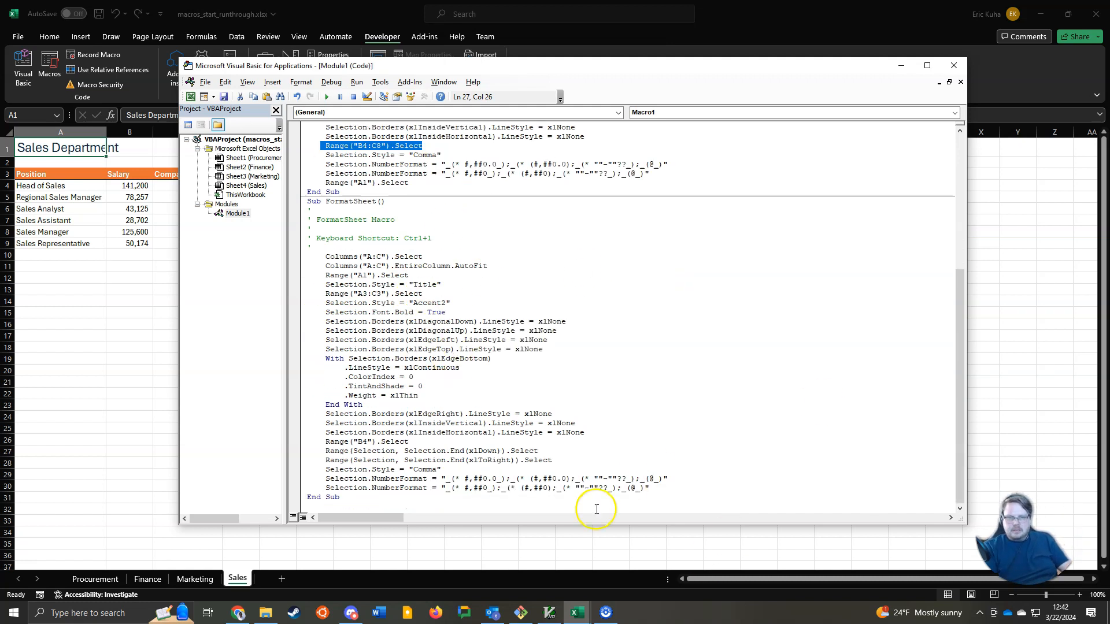
{"action": "left_click_drag", "start_coordinate": [325, 479], "coordinate": [668, 486]}
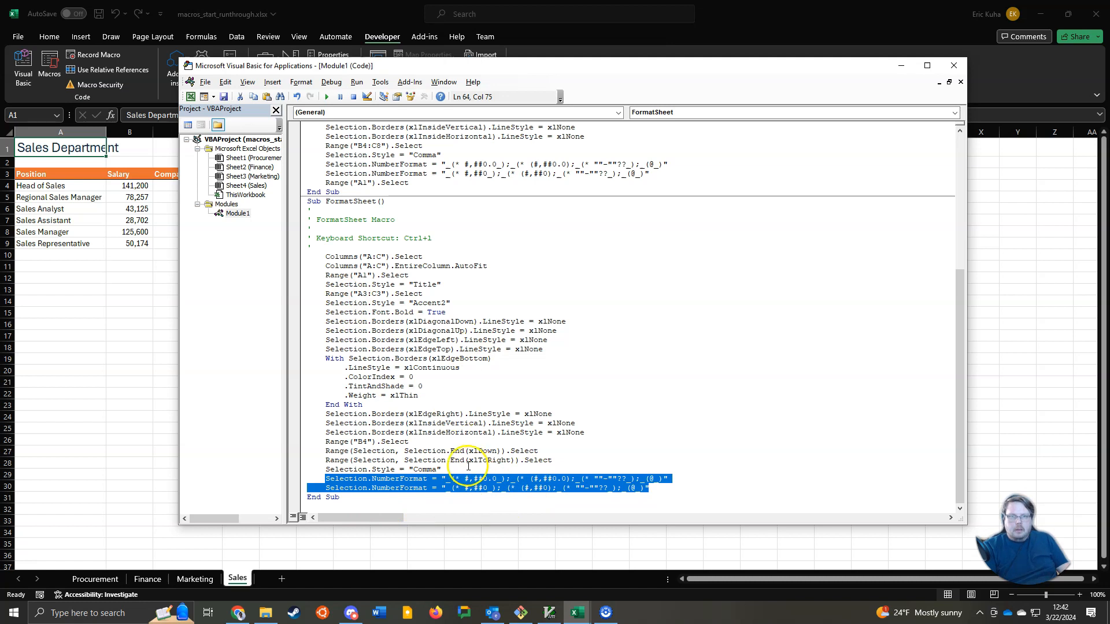
{"action": "left_click", "coordinate": [694, 489]}
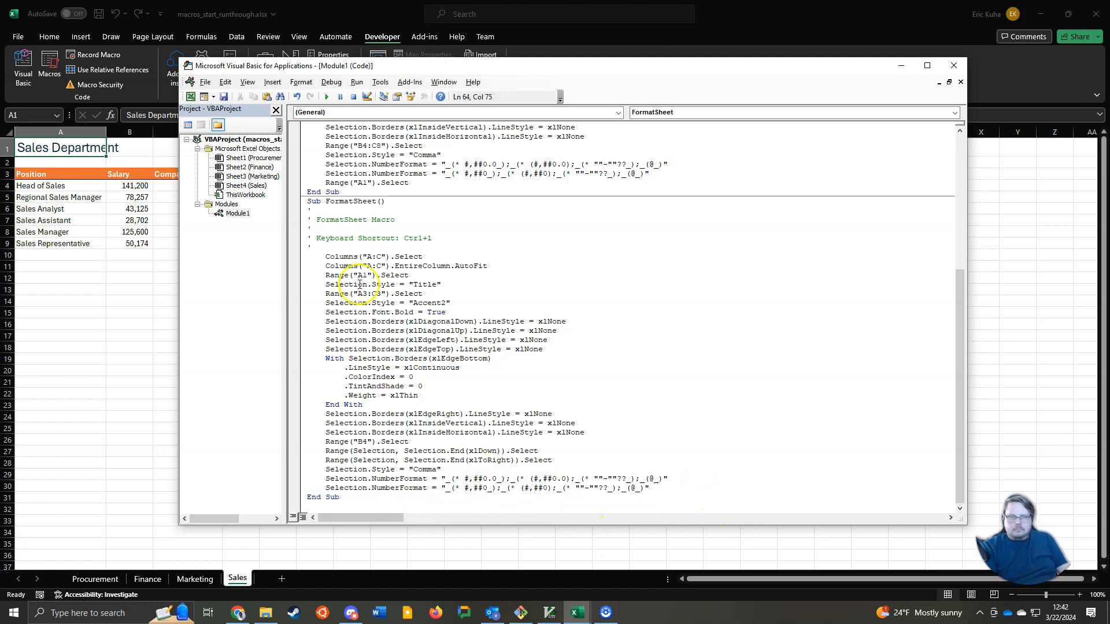
{"action": "left_click", "coordinate": [955, 67]}
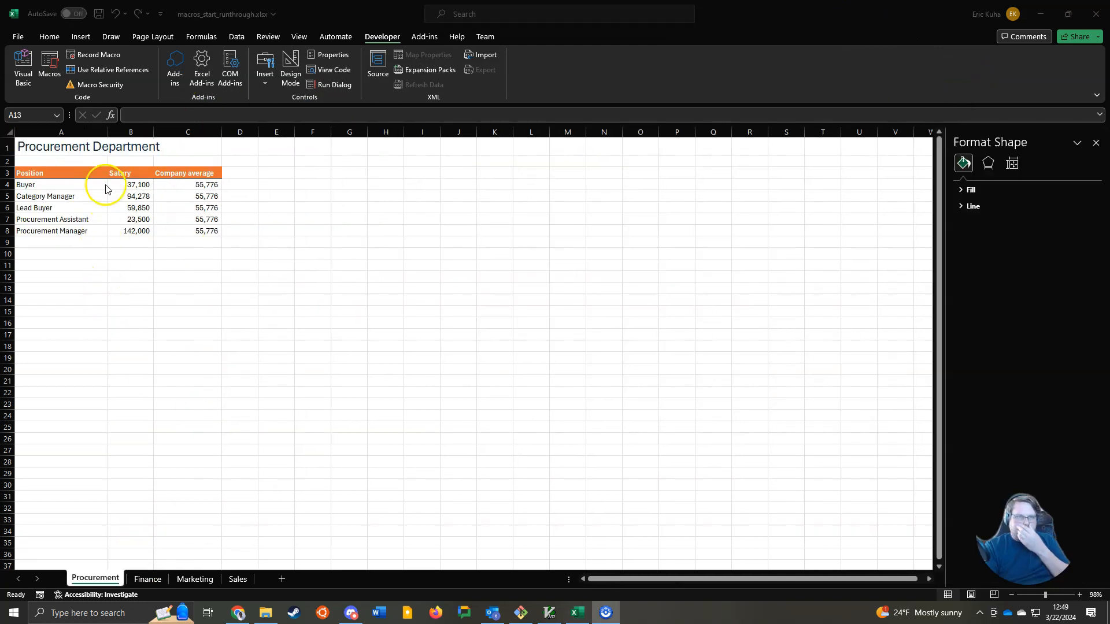
Start recording a macro named MakeChart with the shortcut letter k, stored in This Workbook, from cell A1 of the Procurement sheet.
{"action": "left_click", "coordinate": [46, 148]}
{"action": "left_click", "coordinate": [46, 148]}
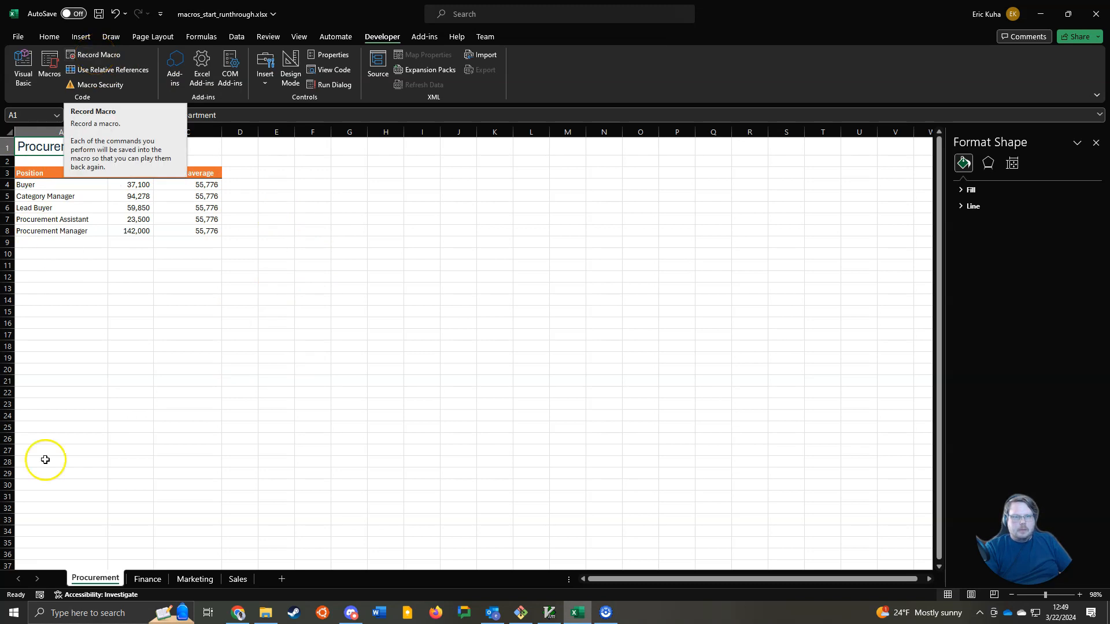
{"action": "left_click", "coordinate": [93, 54]}
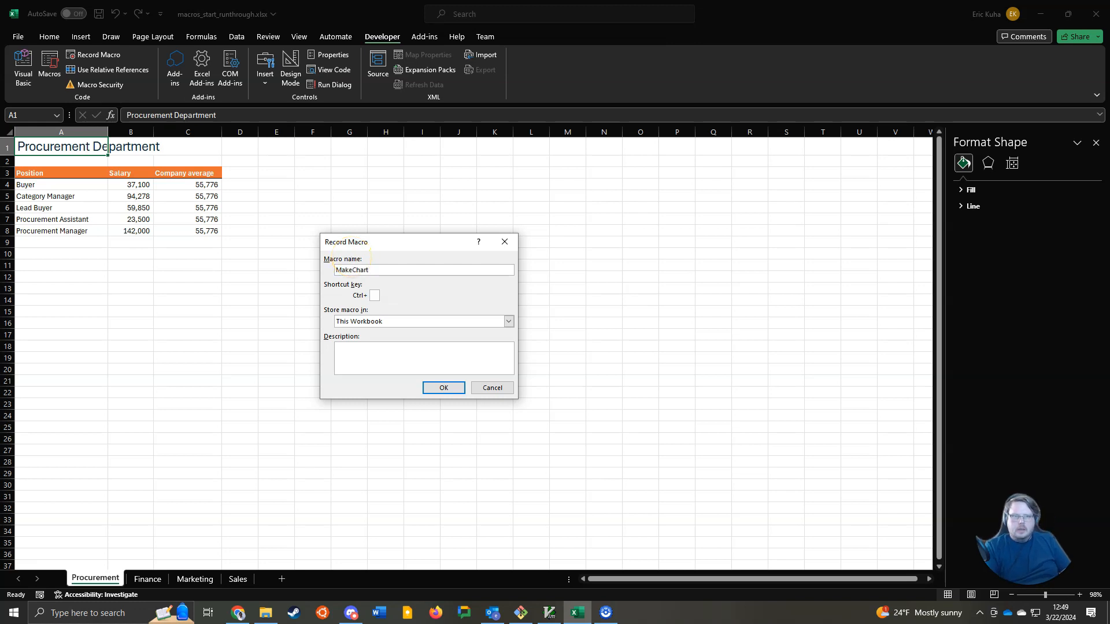
{"action": "left_click", "coordinate": [376, 295]}
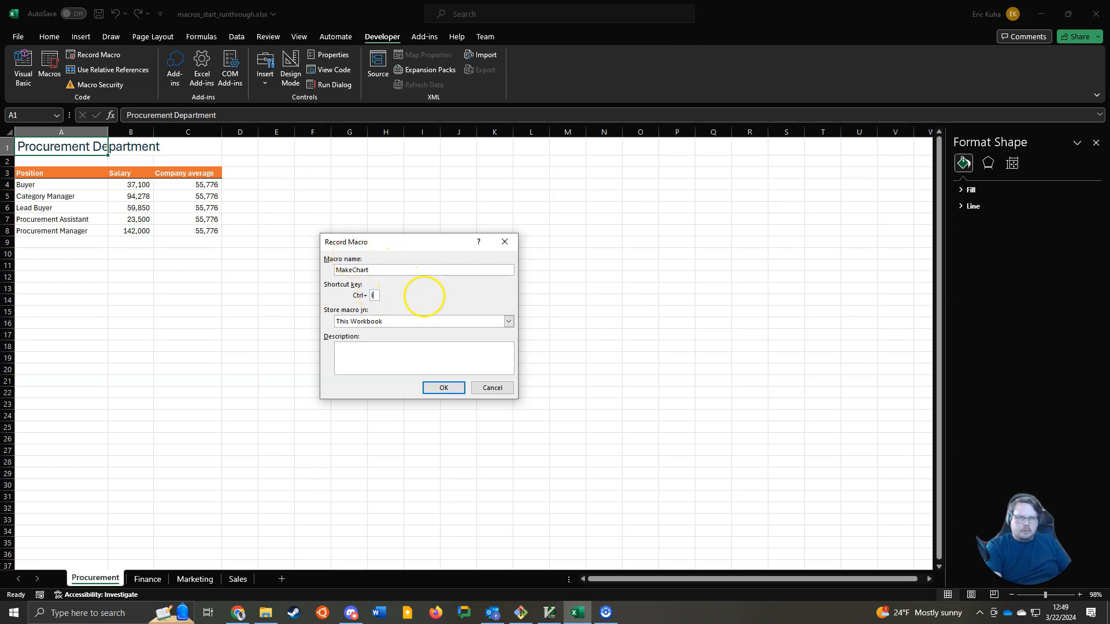
{"action": "type", "text": "k"}
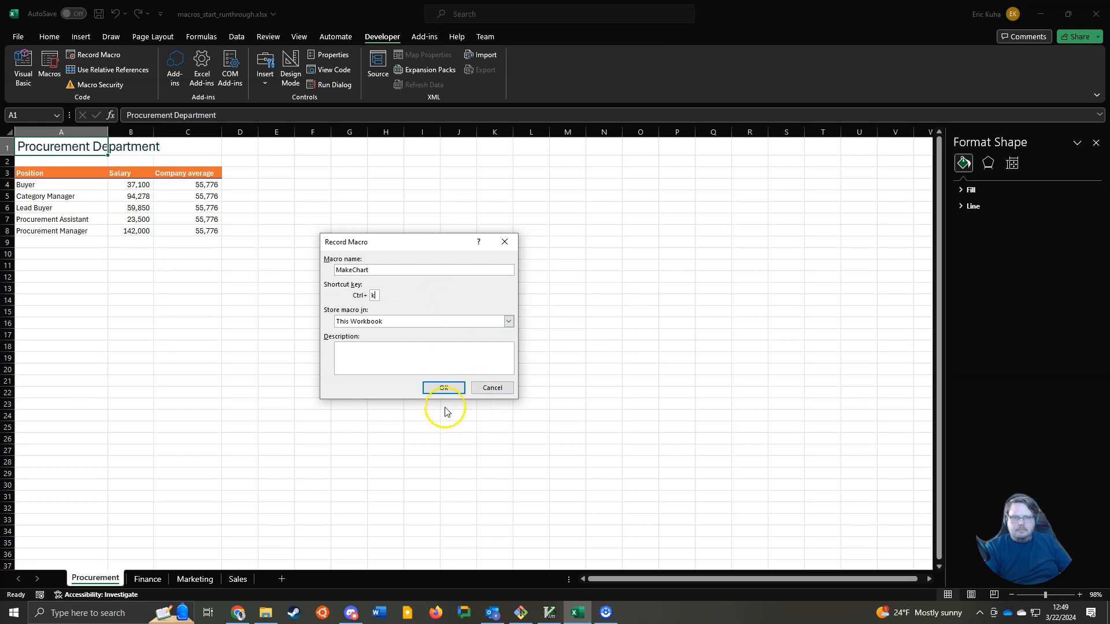
{"action": "left_click", "coordinate": [443, 387]}
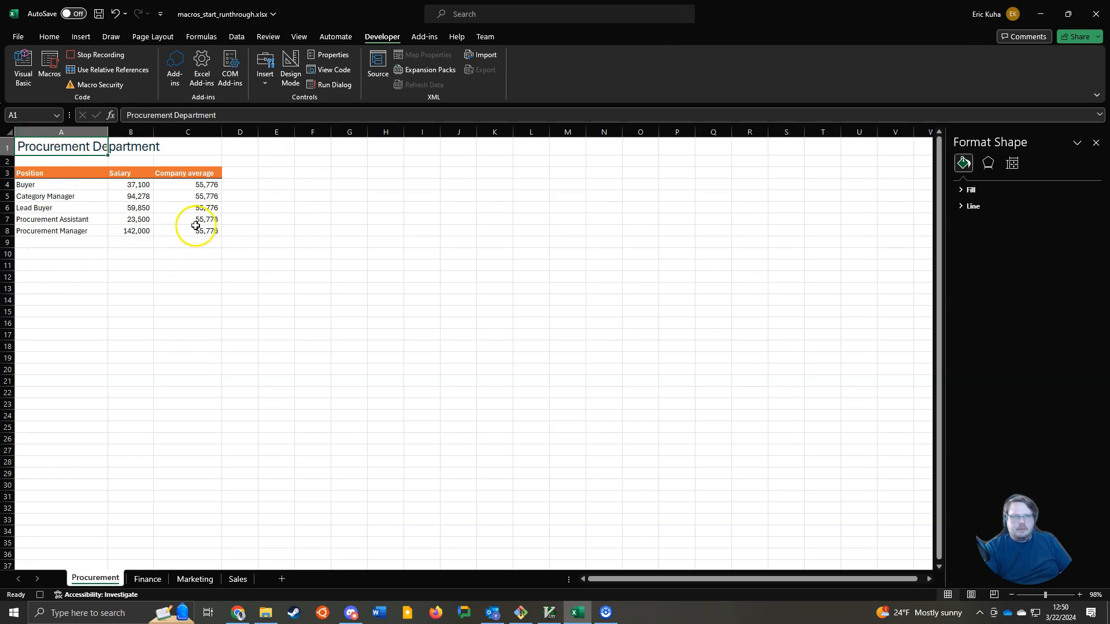
Insert a Clustered Column - Line combo chart from the whole salary table starting at A3, headers included.
{"action": "left_click", "coordinate": [47, 173]}
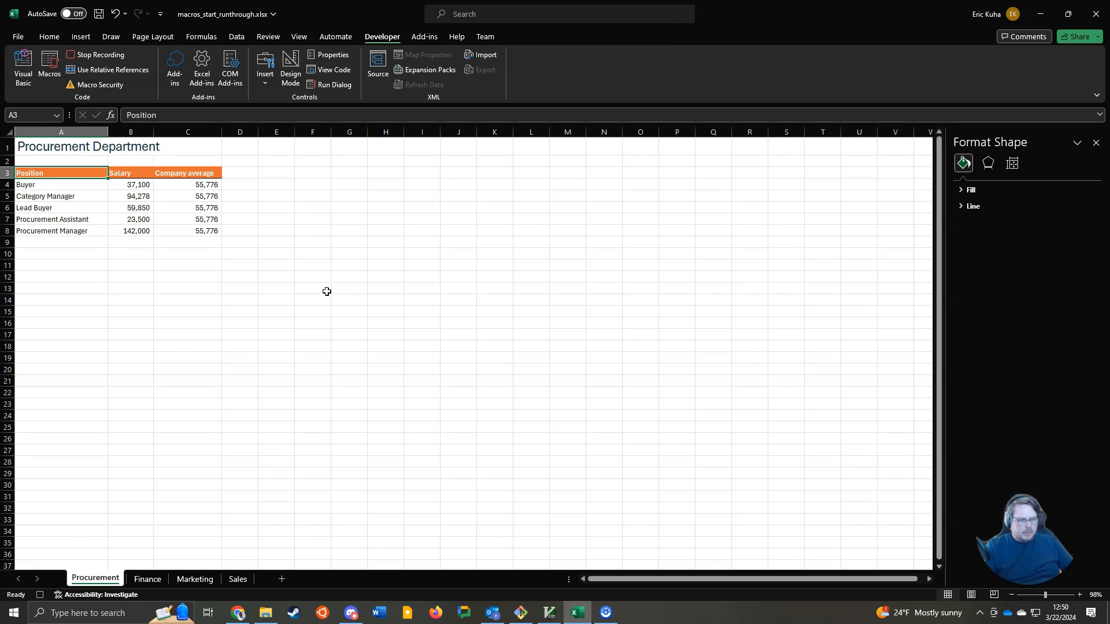
{"action": "key", "text": "ctrl+shift+Down"}
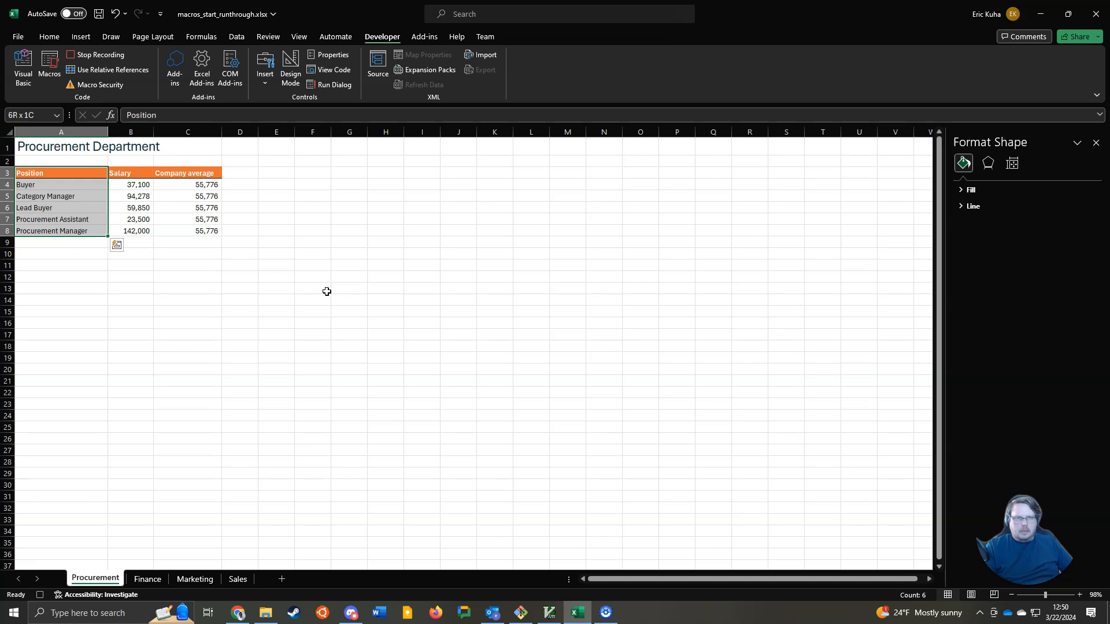
{"action": "key", "text": "ctrl+shift+Right"}
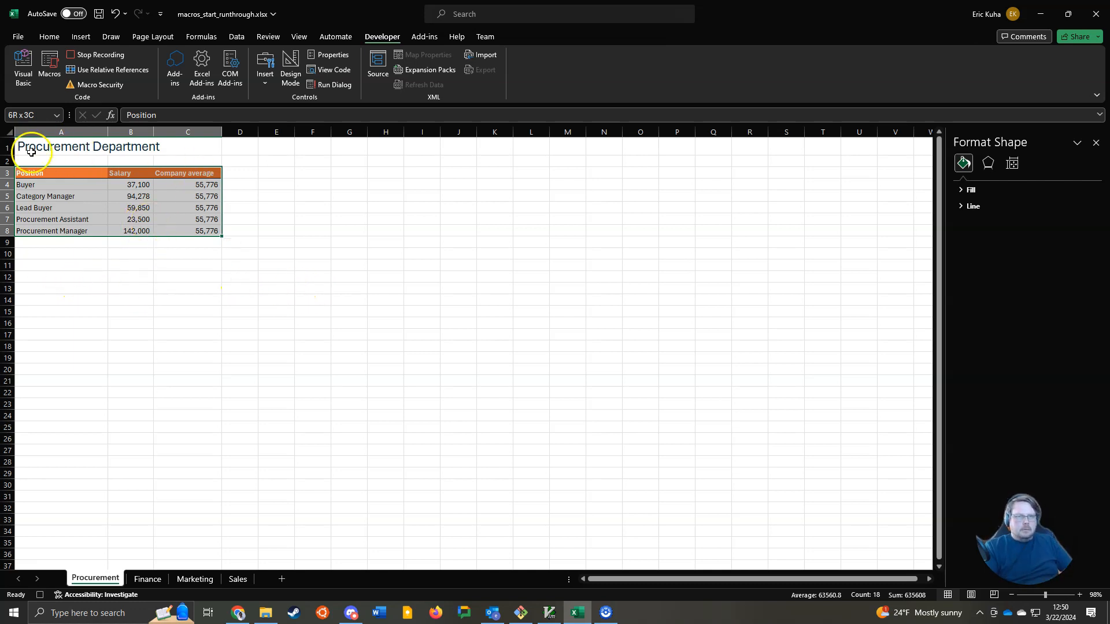
{"action": "left_click", "coordinate": [81, 36]}
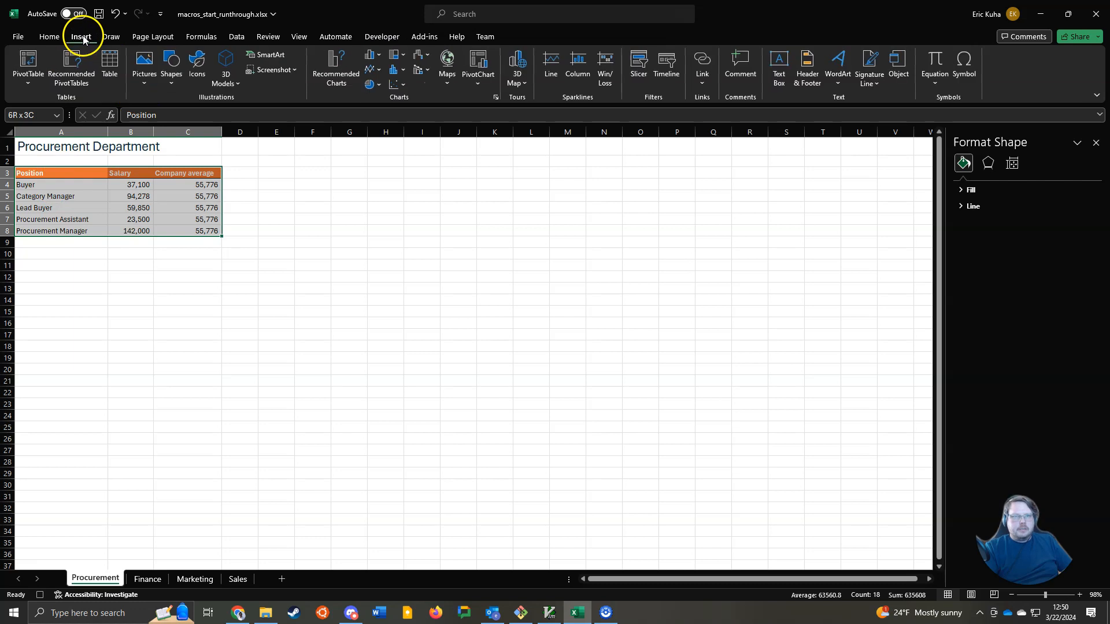
{"action": "left_click", "coordinate": [420, 75]}
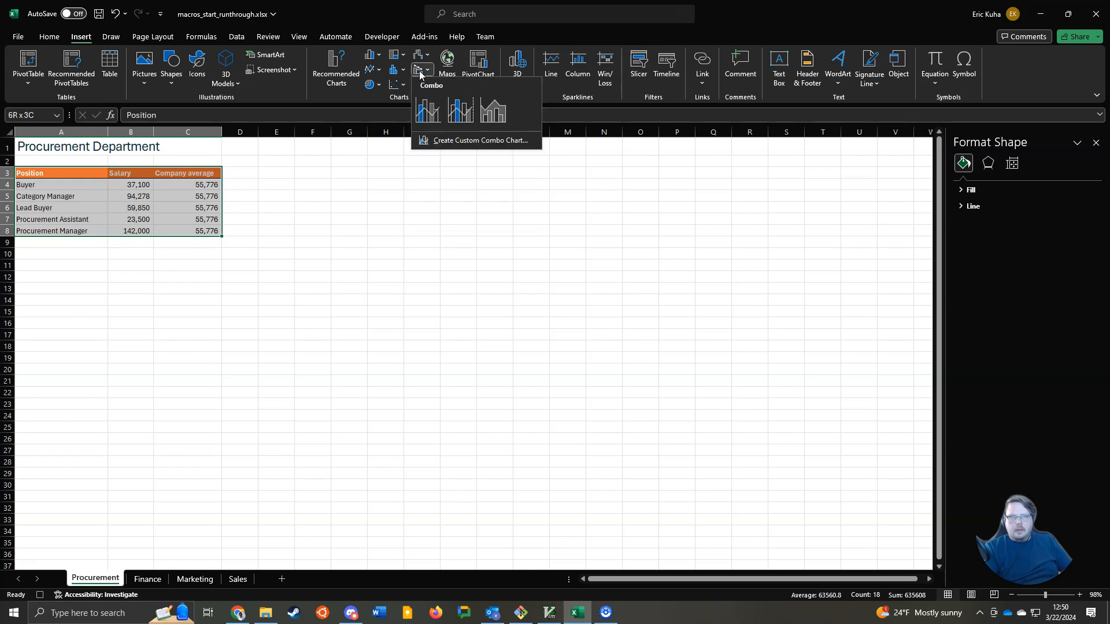
{"action": "left_click", "coordinate": [428, 110]}
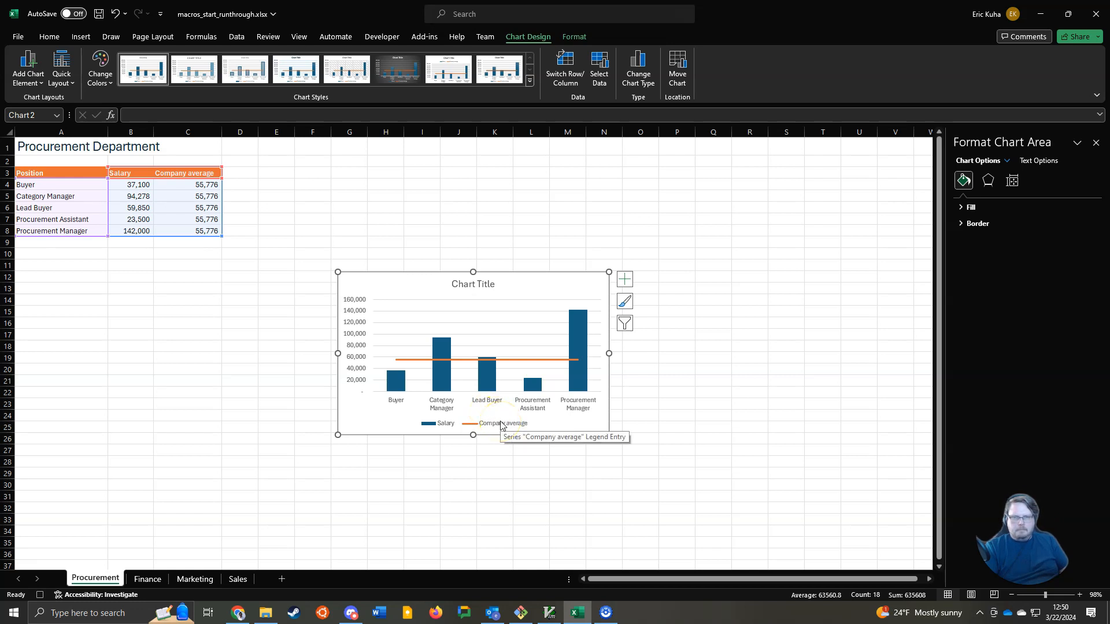
Set the chart's legend position to Top.
{"action": "left_click", "coordinate": [493, 424]}
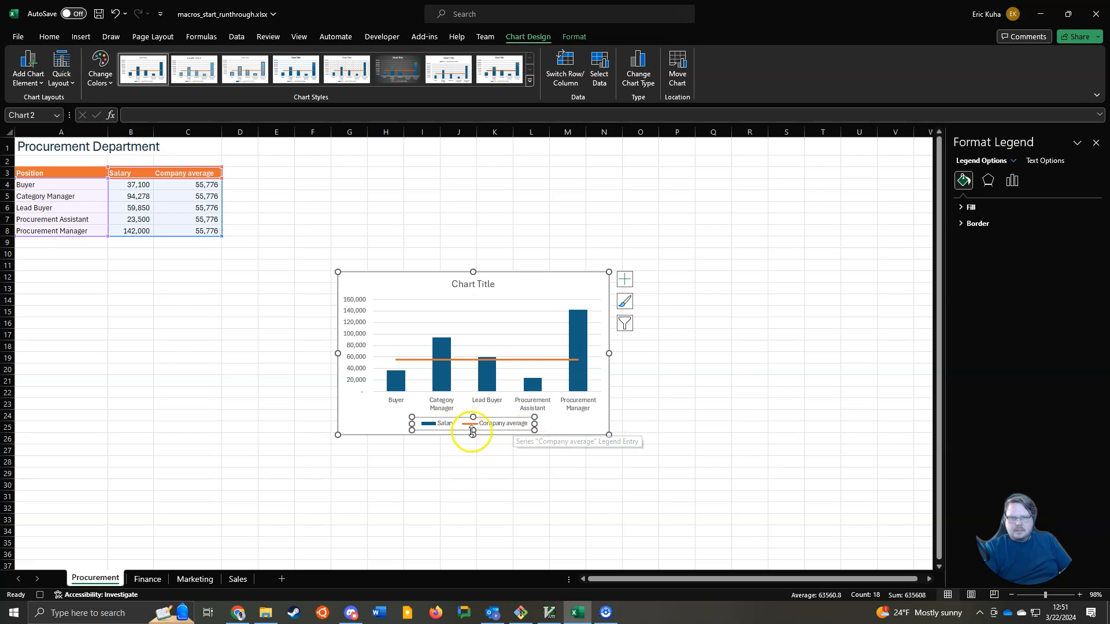
{"action": "right_click", "coordinate": [489, 428]}
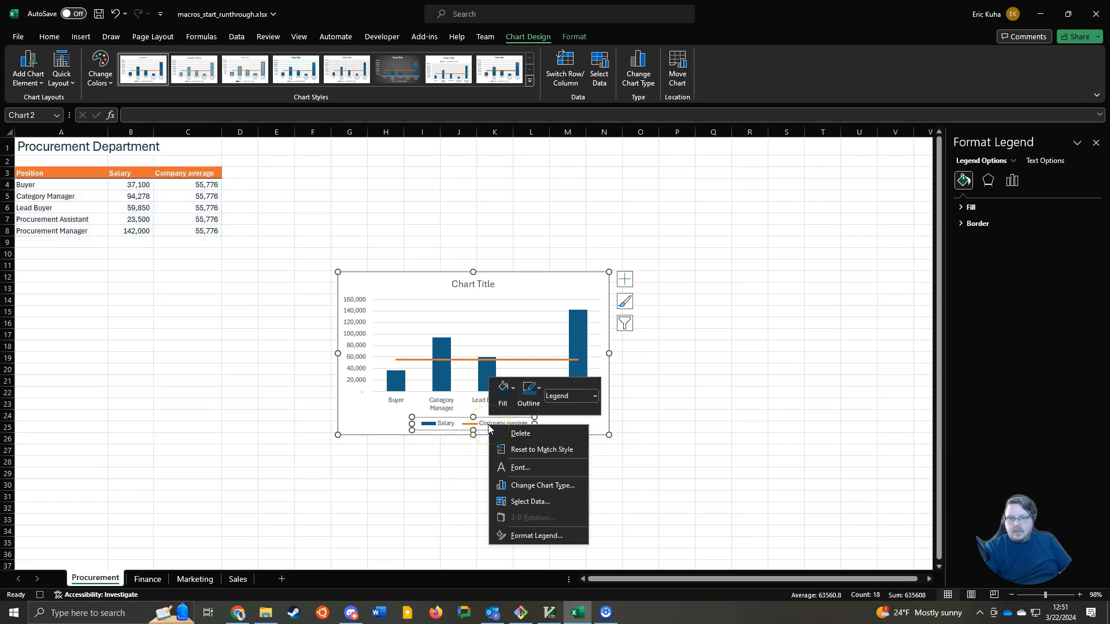
{"action": "left_click", "coordinate": [529, 536]}
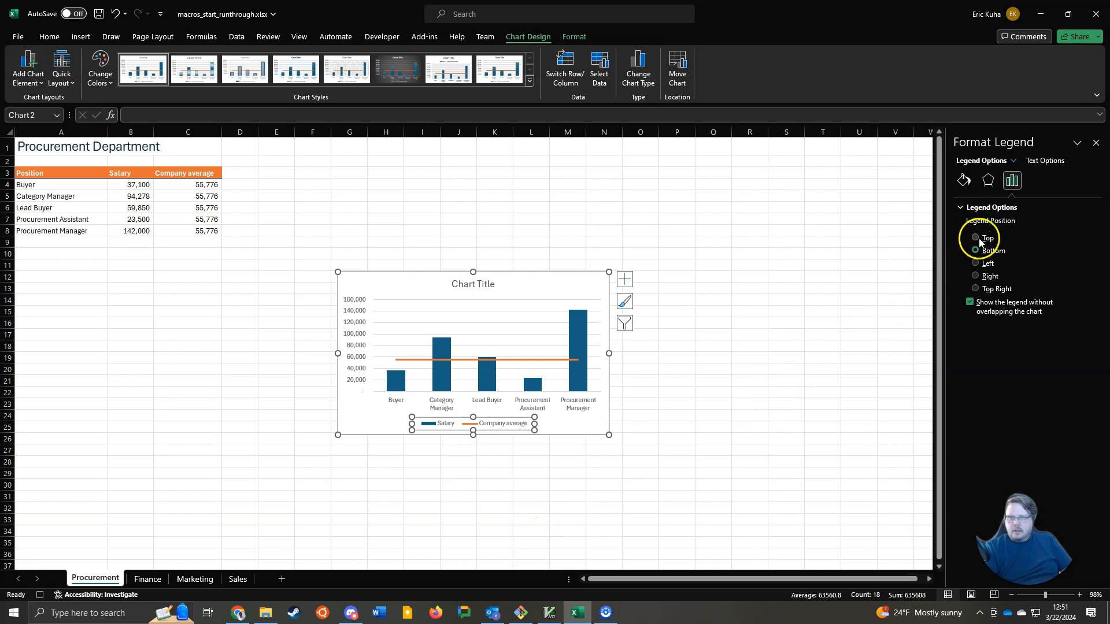
{"action": "left_click", "coordinate": [975, 238]}
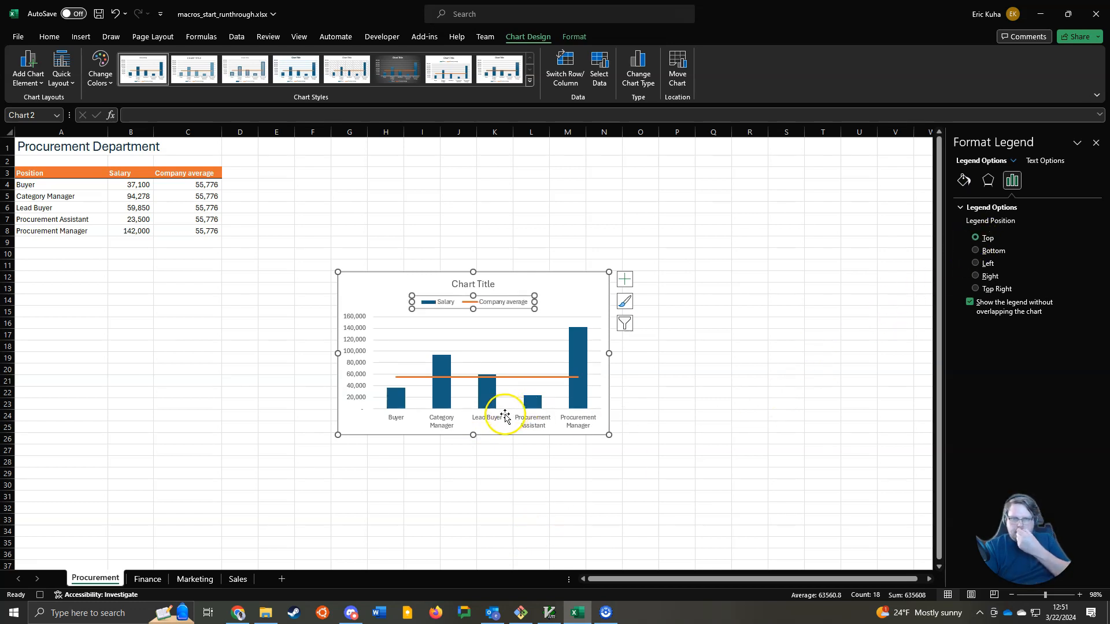
Fill the Salary series columns with the darkest shade of the blue theme colour.
{"action": "left_click", "coordinate": [483, 395]}
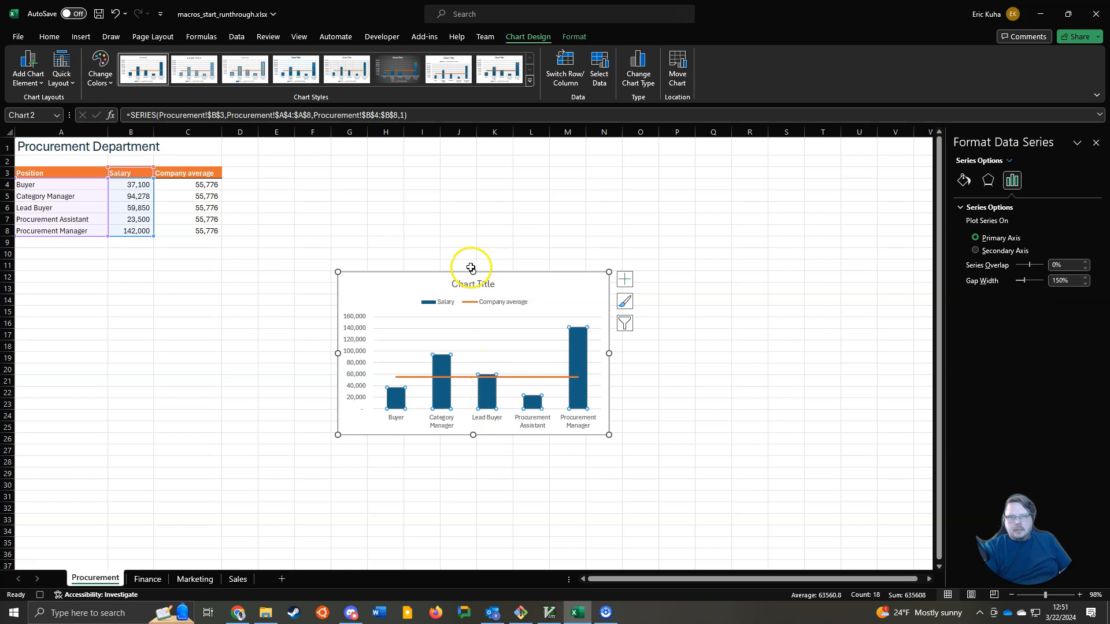
{"action": "right_click", "coordinate": [487, 396]}
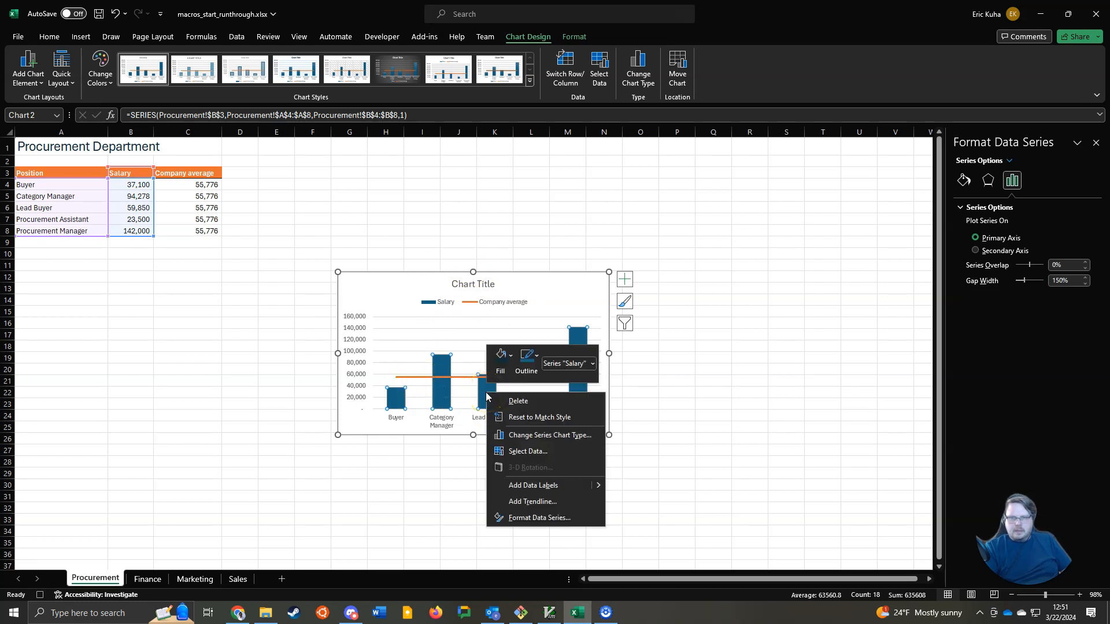
{"action": "left_click", "coordinate": [501, 355]}
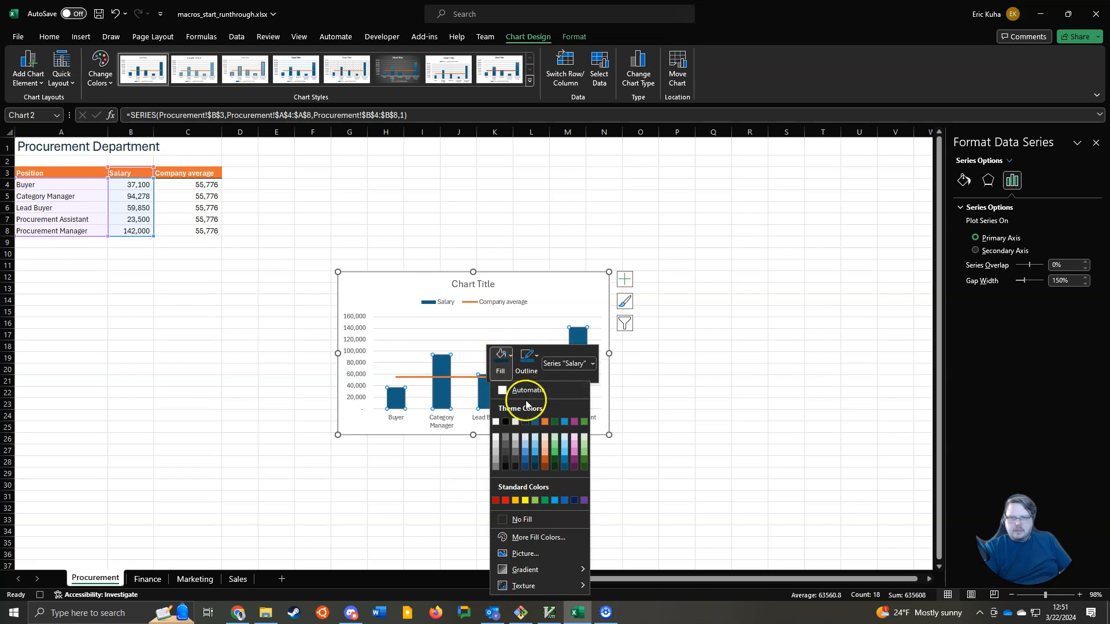
{"action": "left_click", "coordinate": [533, 466]}
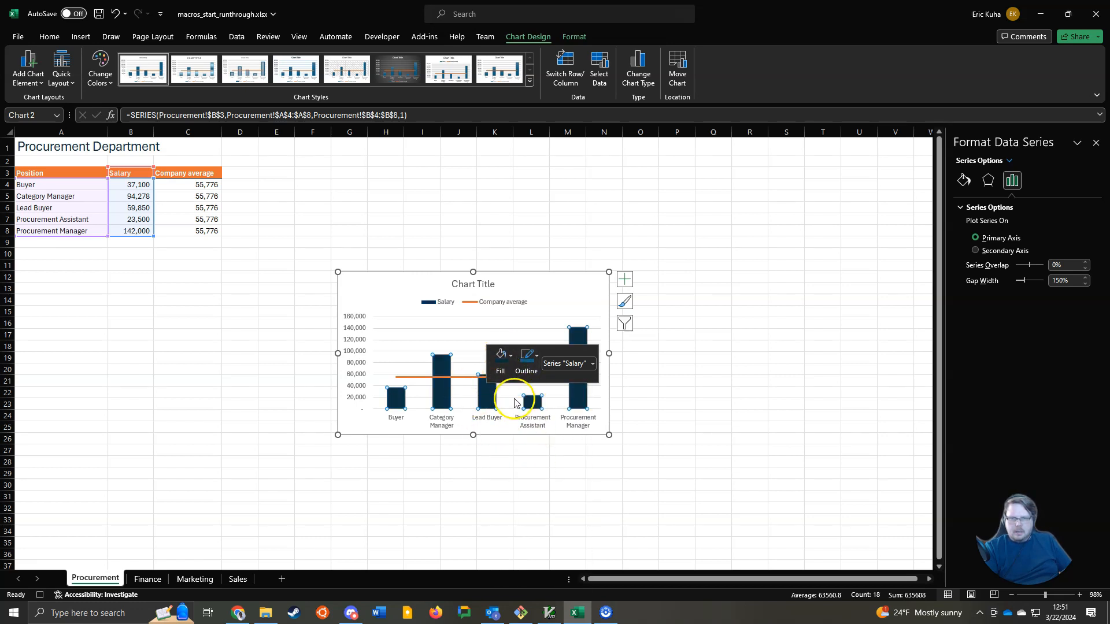
Add data labels to all columns of the Salary series.
{"action": "left_click", "coordinate": [484, 405]}
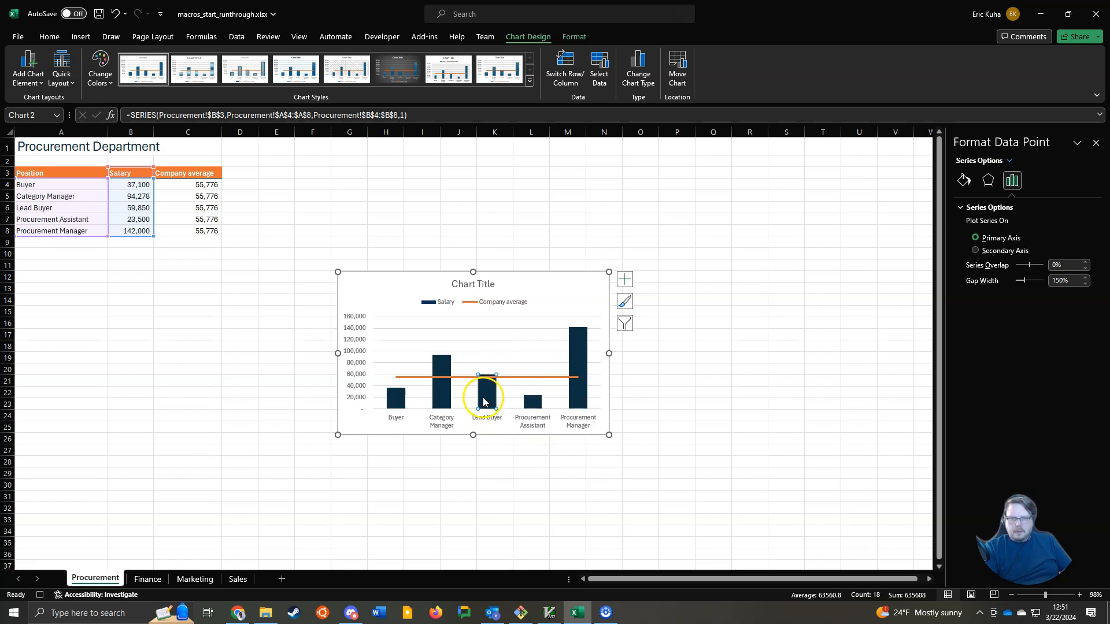
{"action": "left_click", "coordinate": [445, 407]}
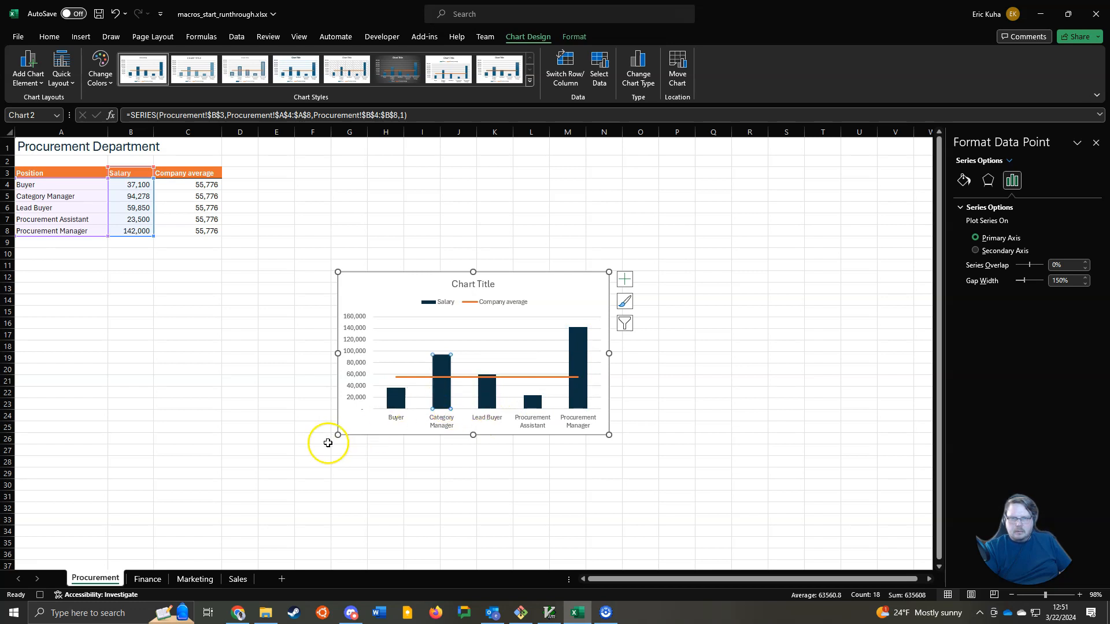
{"action": "left_click", "coordinate": [360, 428]}
{"action": "left_click", "coordinate": [396, 399]}
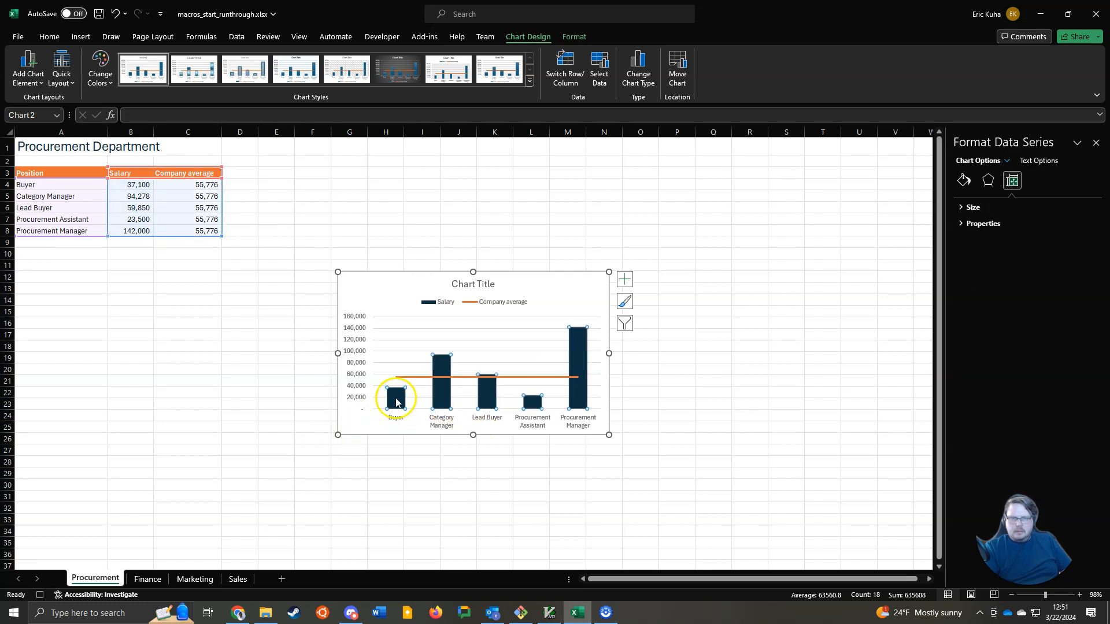
{"action": "right_click", "coordinate": [446, 400]}
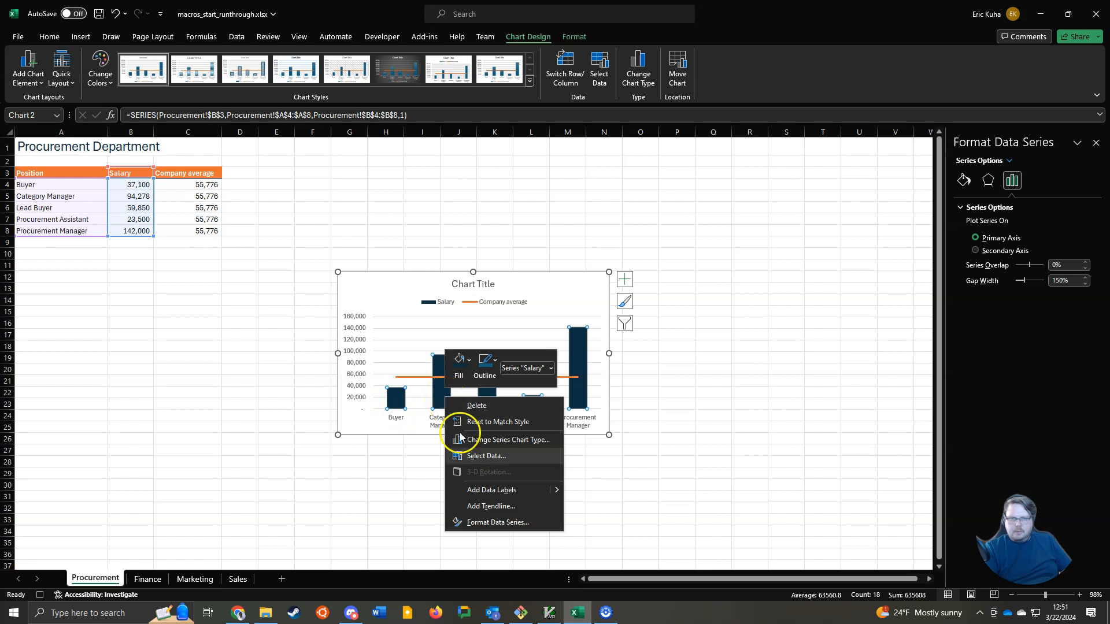
{"action": "left_click", "coordinate": [488, 489]}
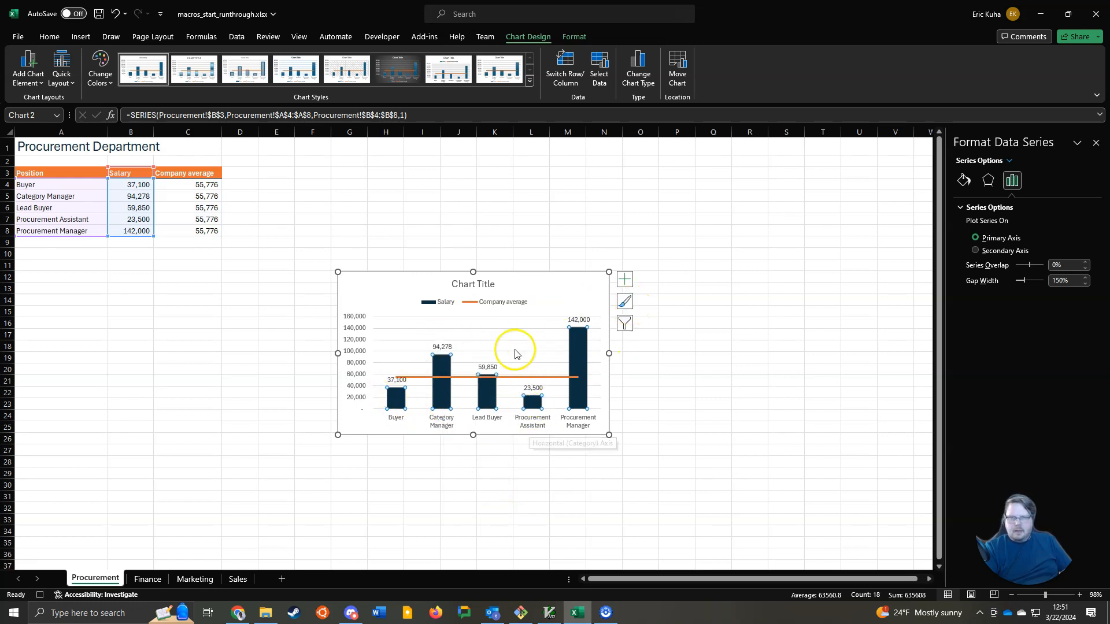
Replace the placeholder chart title with "Procurement Dept".
{"action": "left_click", "coordinate": [474, 292]}
{"action": "left_click_drag", "start_coordinate": [452, 284], "coordinate": [471, 285]}
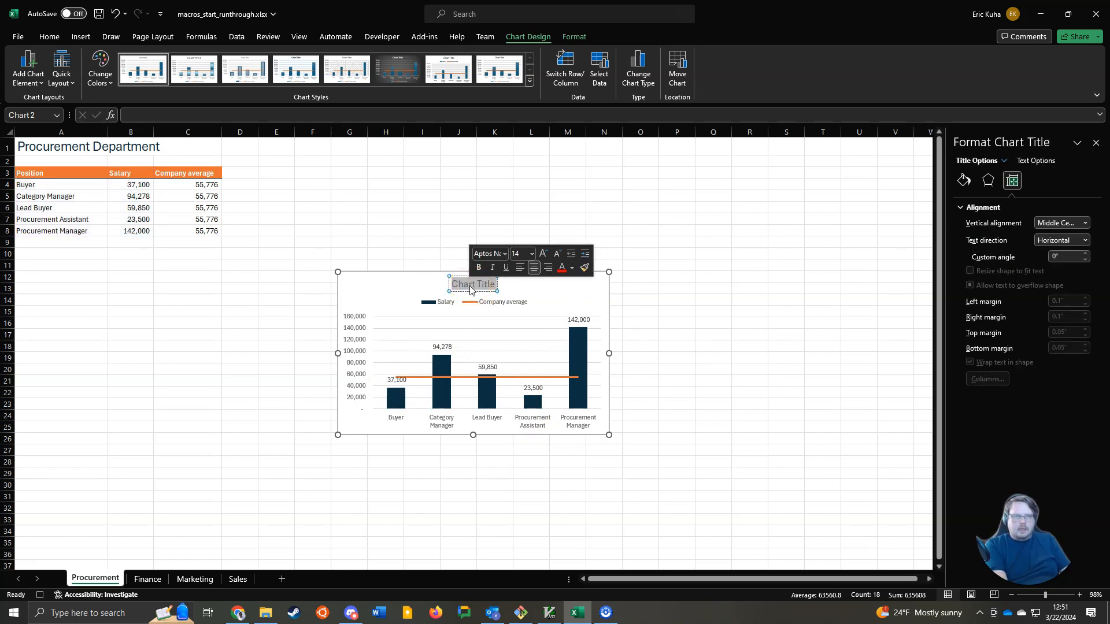
{"action": "type", "text": "Procurement Dept"}
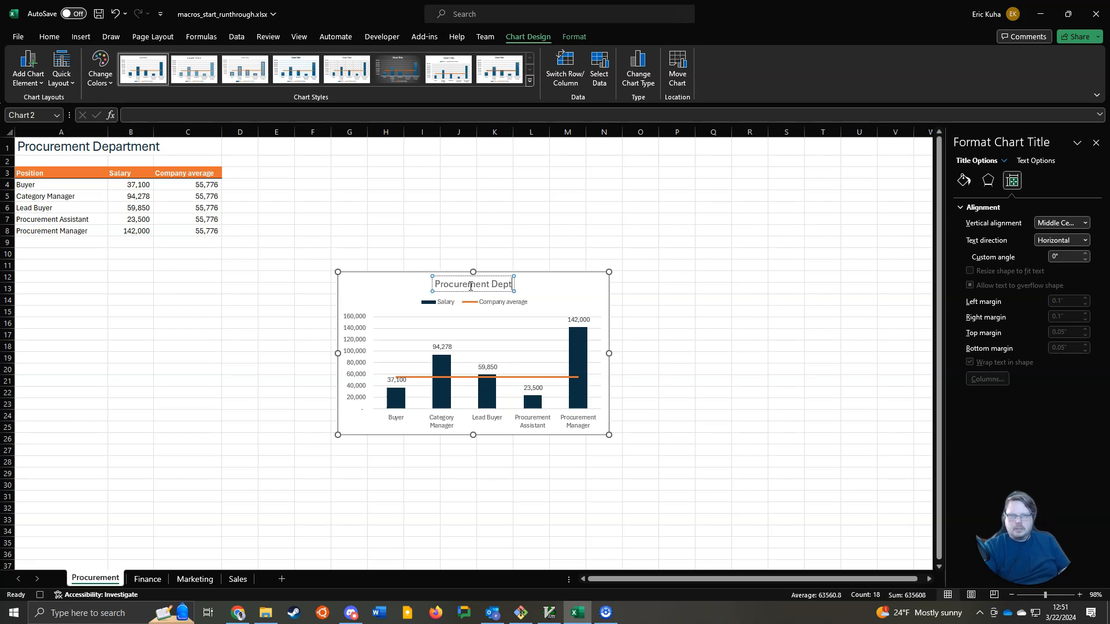
Stop recording MakeChart with cell A1 selected, and move the chart closer to the salary table.
{"action": "left_click", "coordinate": [168, 300]}
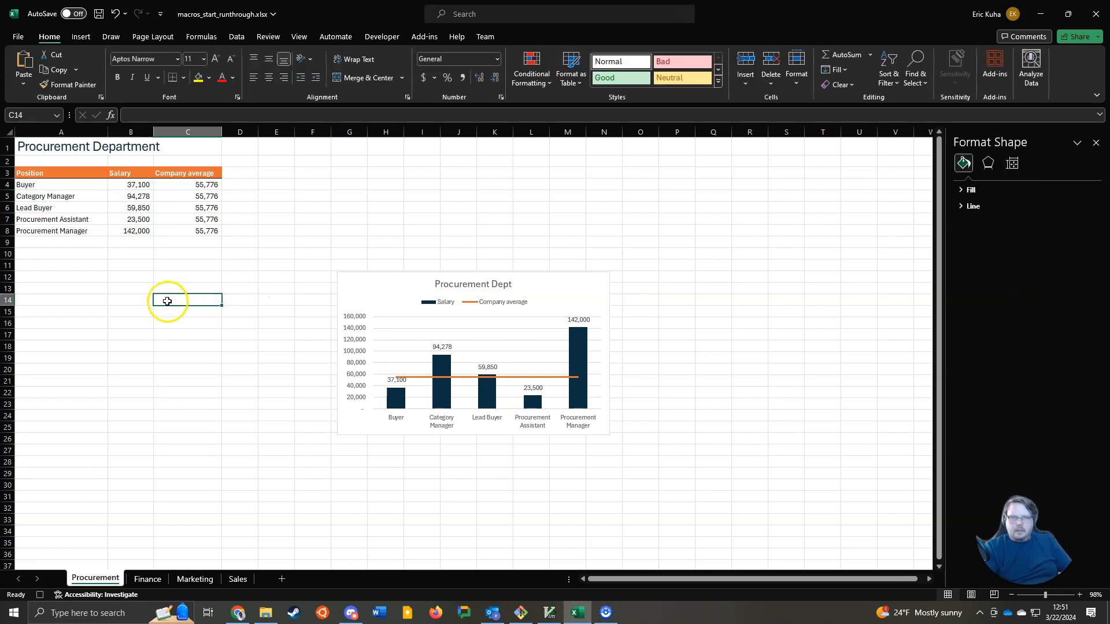
{"action": "left_click", "coordinate": [54, 148]}
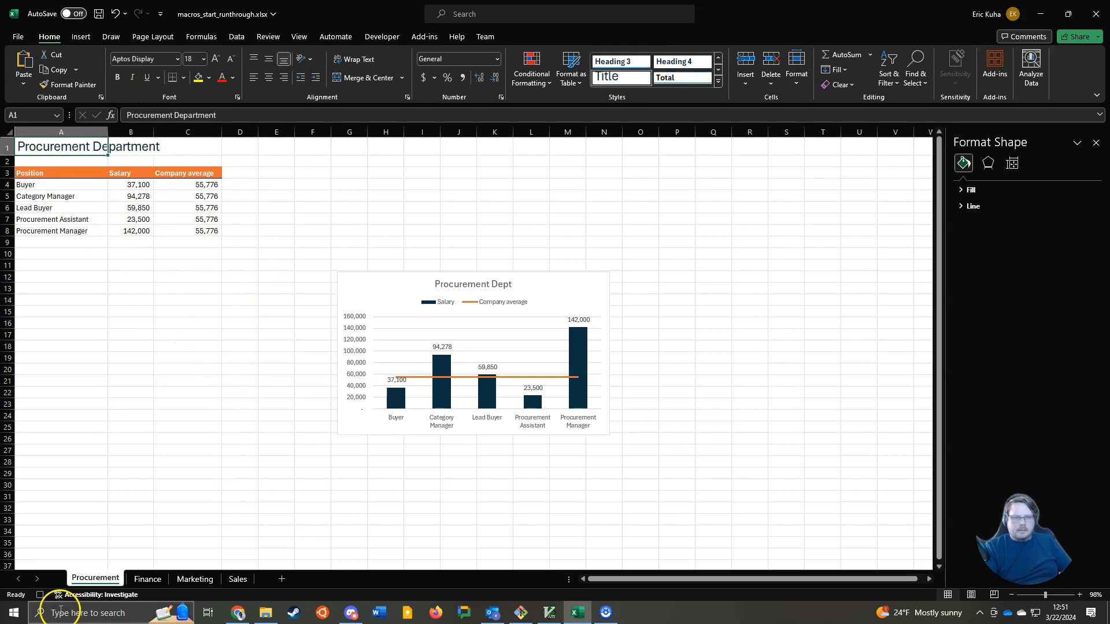
{"action": "left_click", "coordinate": [39, 595]}
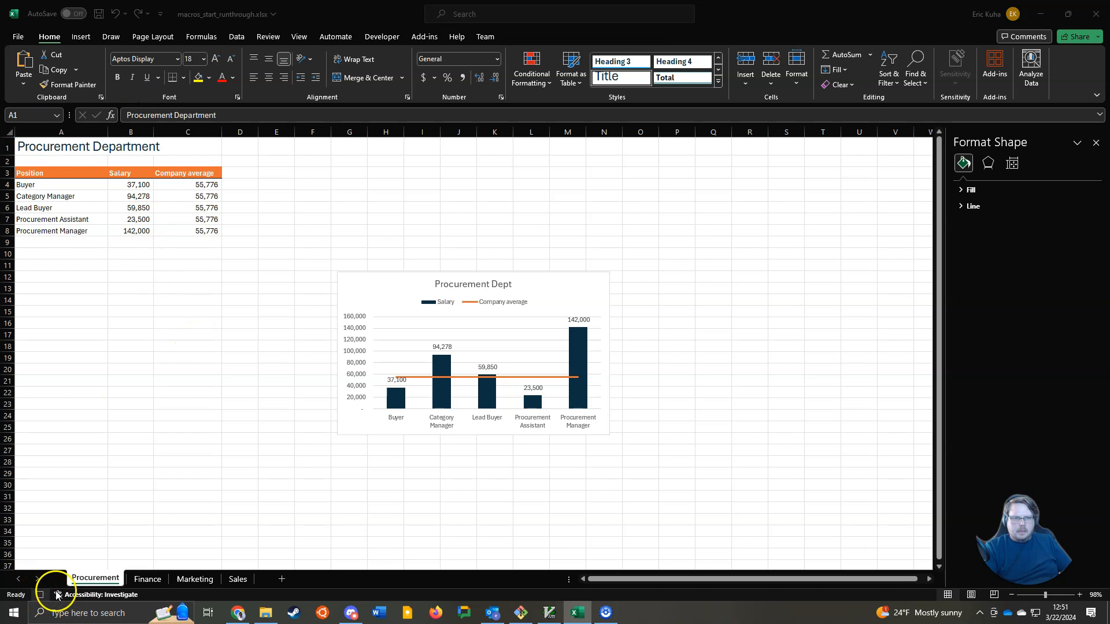
{"action": "left_click", "coordinate": [41, 596]}
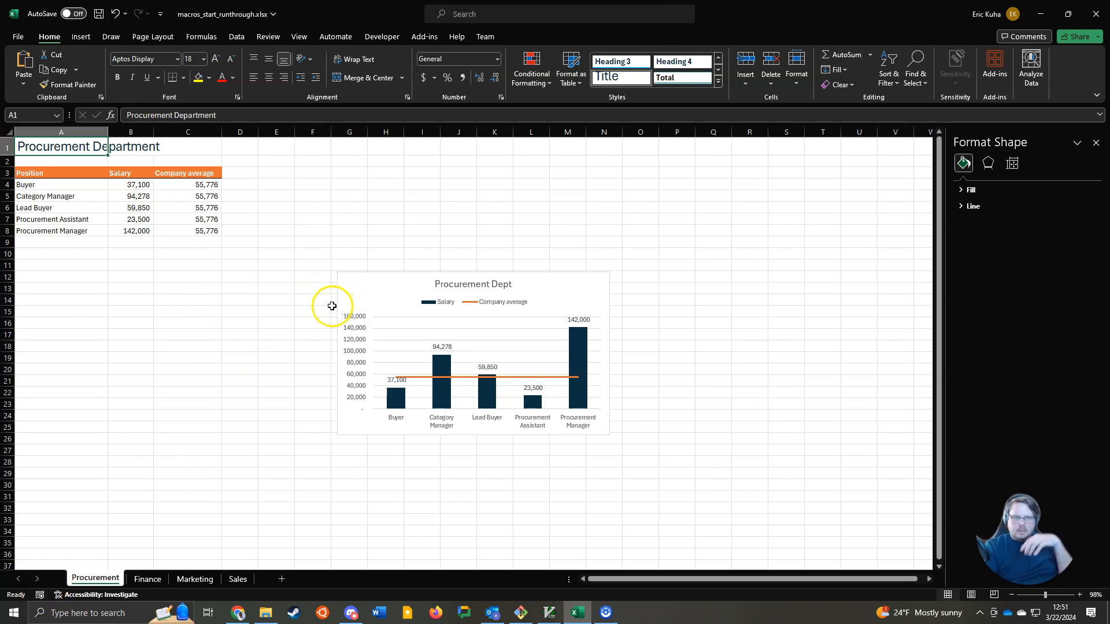
{"action": "left_click_drag", "start_coordinate": [360, 289], "coordinate": [258, 264]}
Run the MakeChart macro on the Finance sheet and select the title of the resulting chart.
{"action": "left_click", "coordinate": [147, 579]}
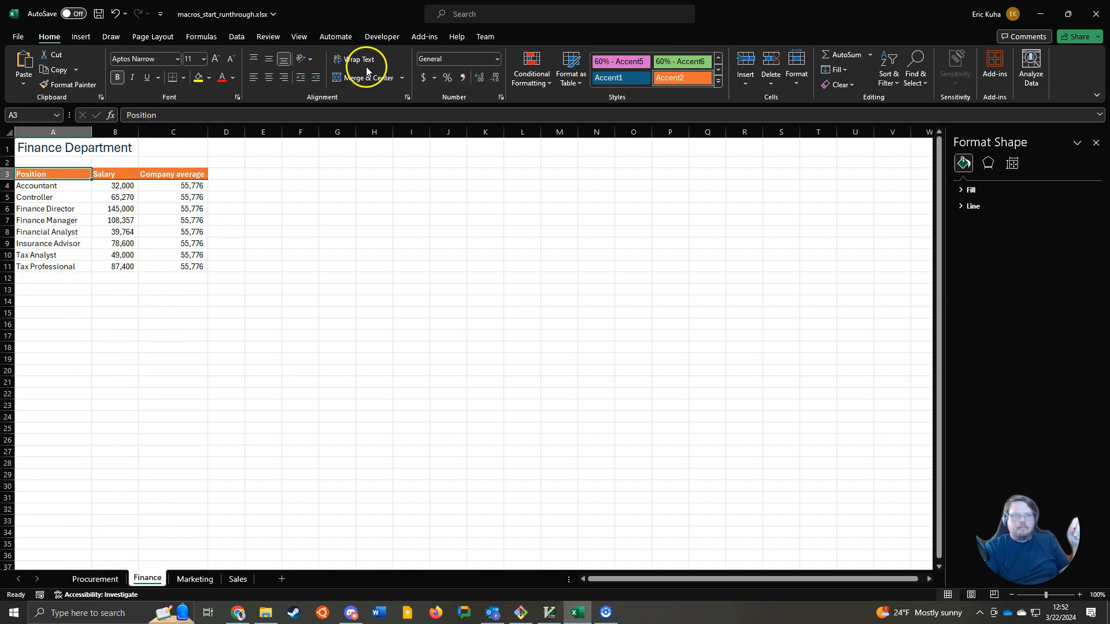
{"action": "left_click", "coordinate": [378, 37]}
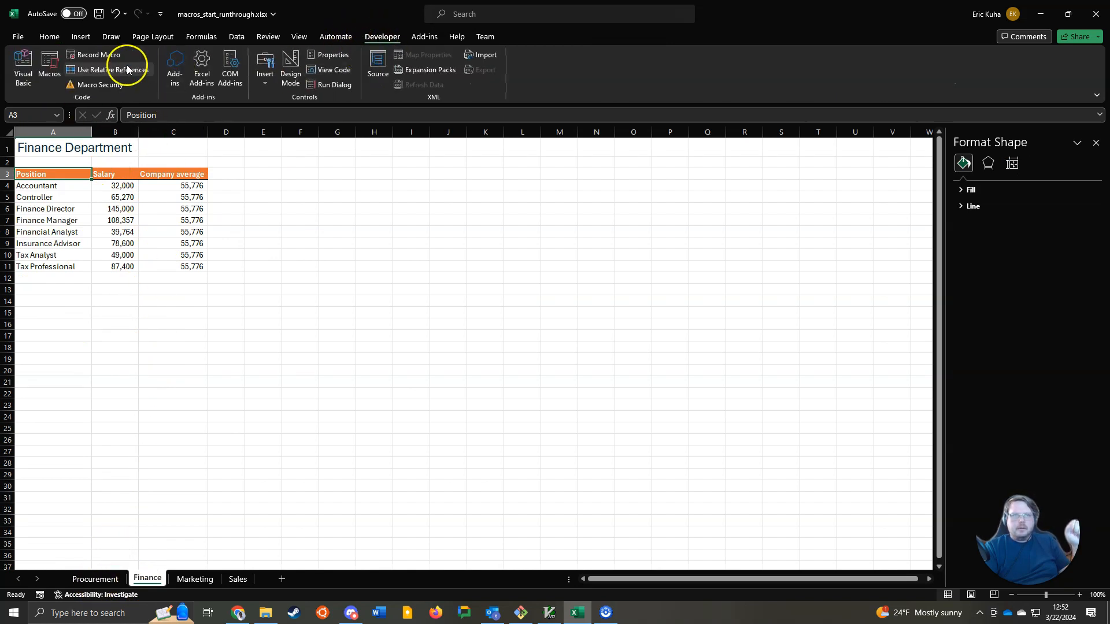
{"action": "left_click", "coordinate": [37, 69]}
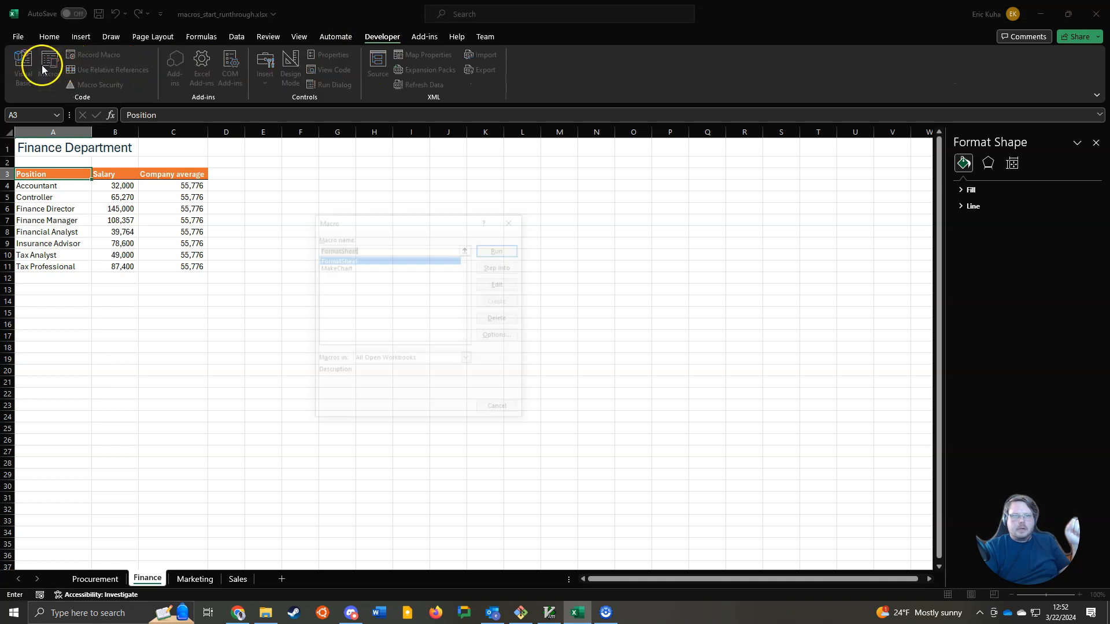
{"action": "left_click", "coordinate": [346, 267]}
{"action": "left_click", "coordinate": [501, 249]}
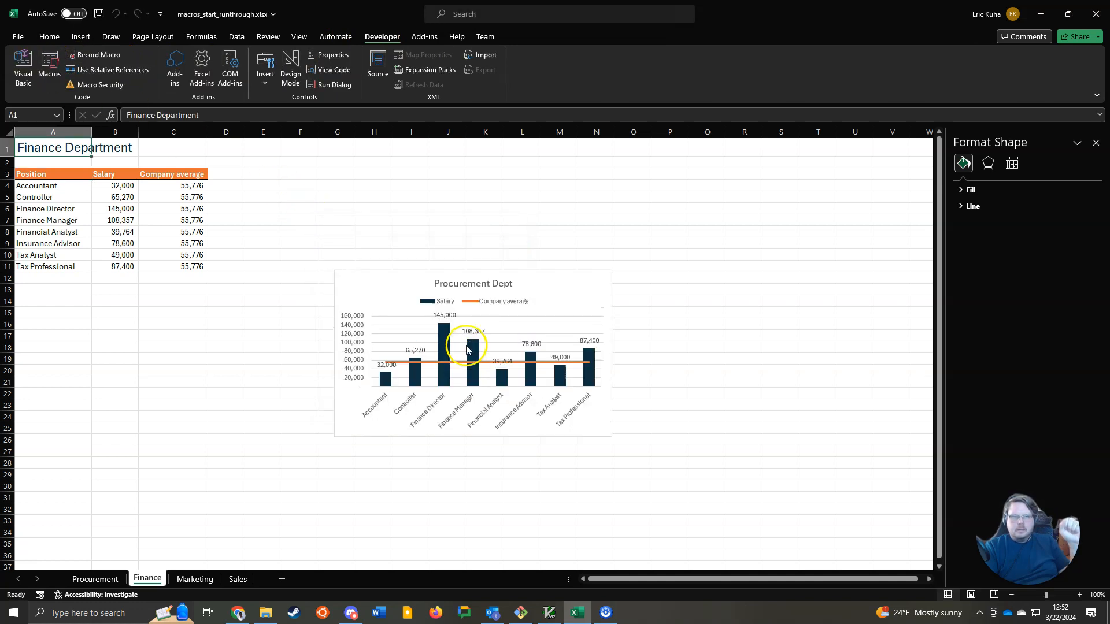
{"action": "left_click", "coordinate": [451, 282]}
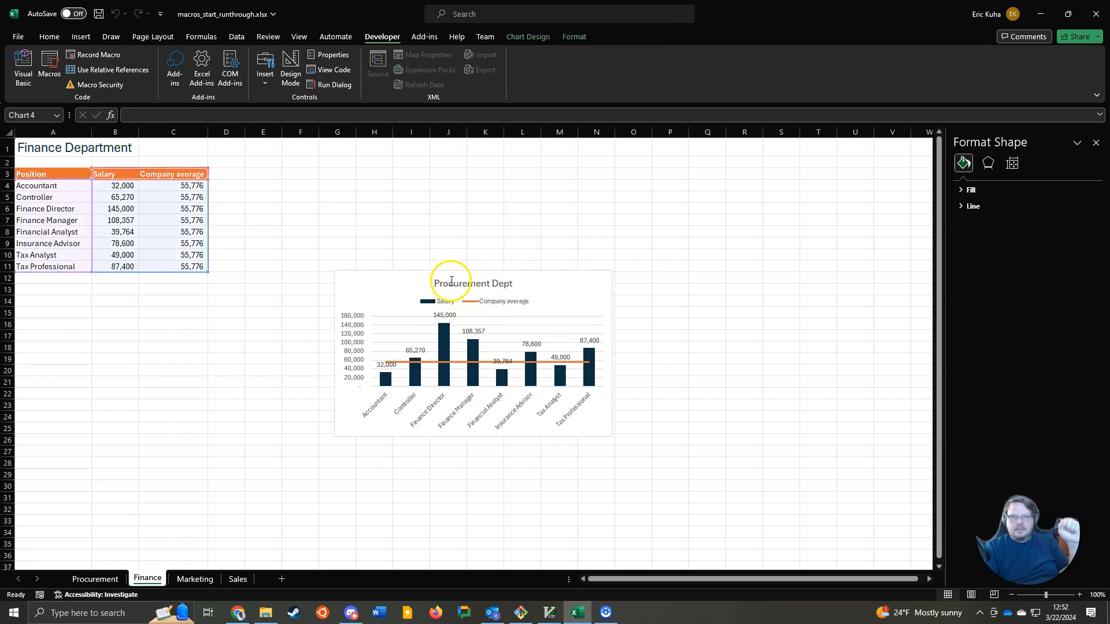
Delete the Finance sheet's chart that carries the "Procurement Dept" title.
{"action": "left_click", "coordinate": [452, 282]}
{"action": "left_click_drag", "start_coordinate": [435, 283], "coordinate": [511, 284]}
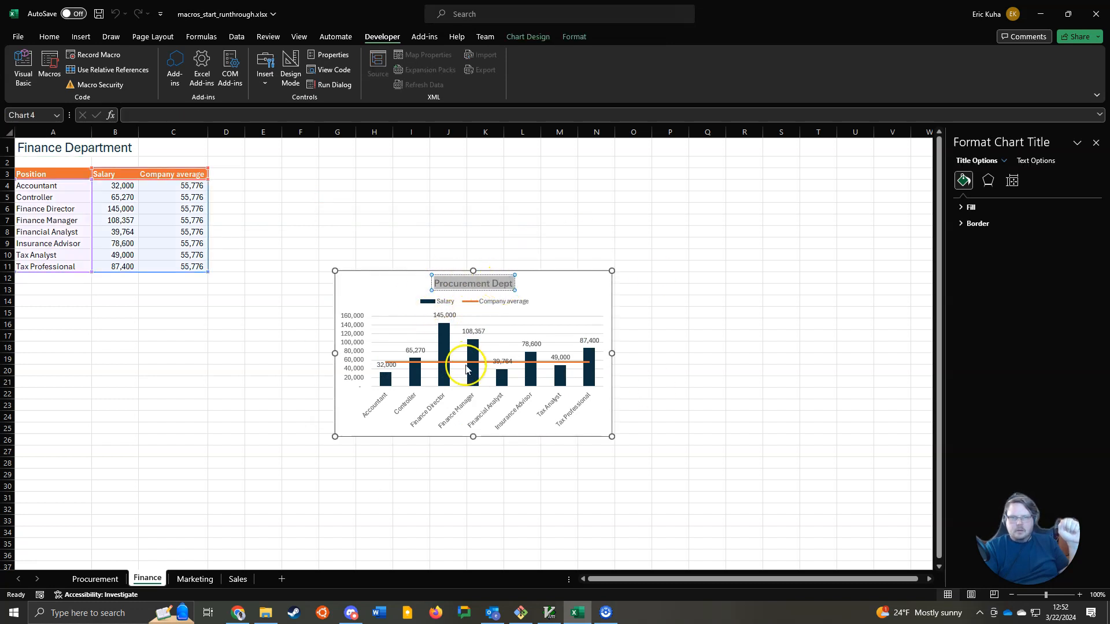
{"action": "left_click", "coordinate": [198, 287]}
{"action": "left_click", "coordinate": [396, 297]}
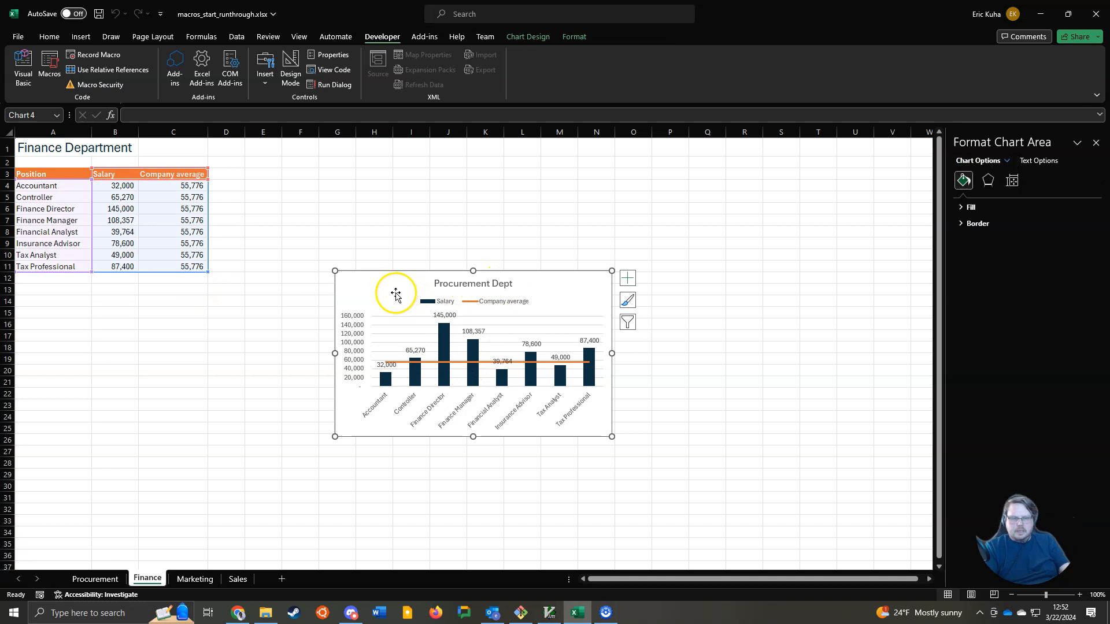
{"action": "key", "text": "Delete"}
Open the MakeChart macro's code for editing and examine the lines that set the chart title and select a range.
{"action": "left_click", "coordinate": [51, 62]}
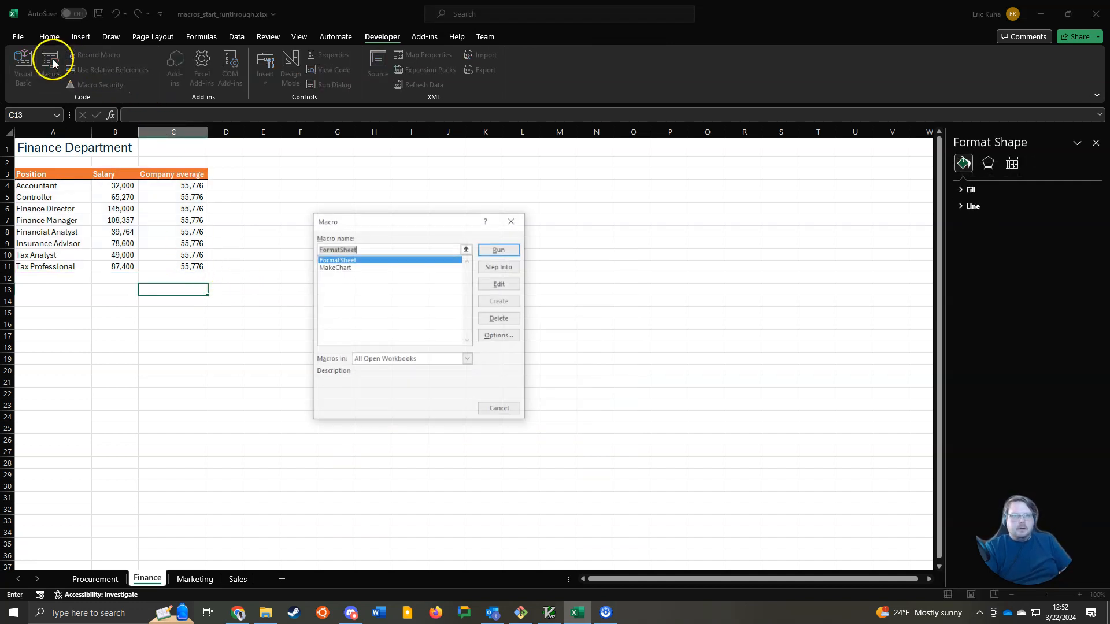
{"action": "left_click", "coordinate": [345, 267]}
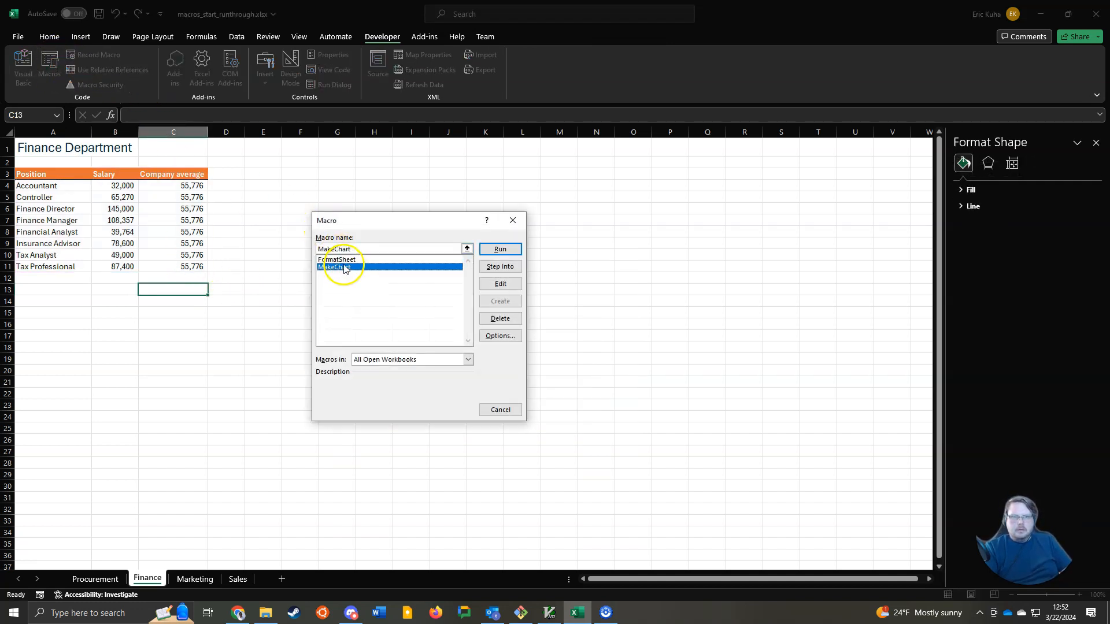
{"action": "left_click", "coordinate": [501, 283]}
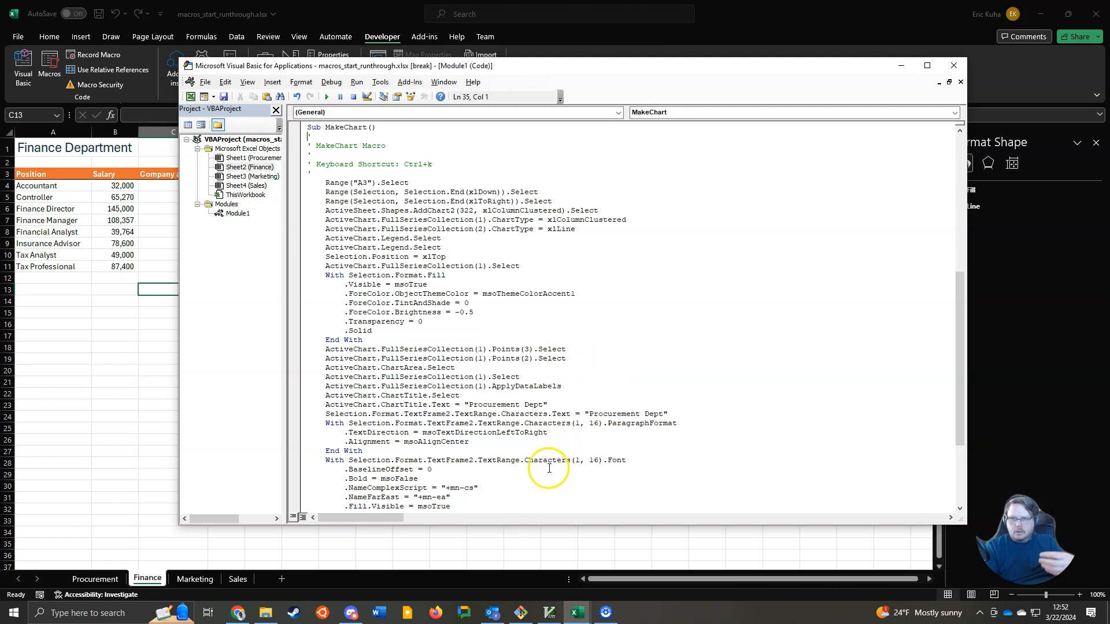
{"action": "scroll", "coordinate": [536, 470], "scroll_direction": "down", "scroll_amount": 1}
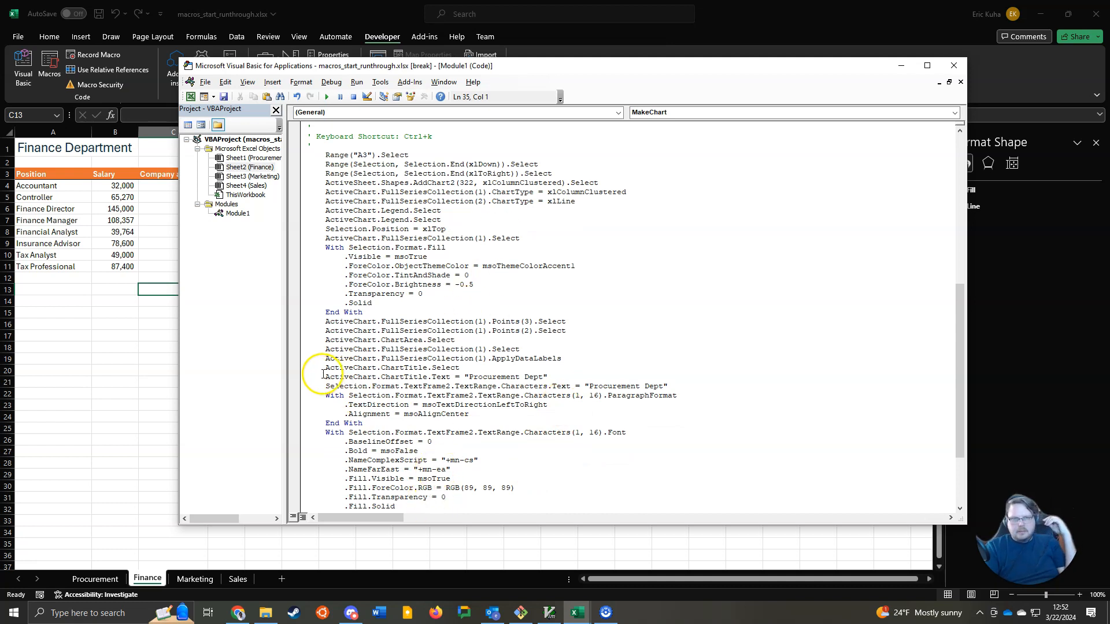
{"action": "left_click_drag", "start_coordinate": [323, 375], "coordinate": [699, 384]}
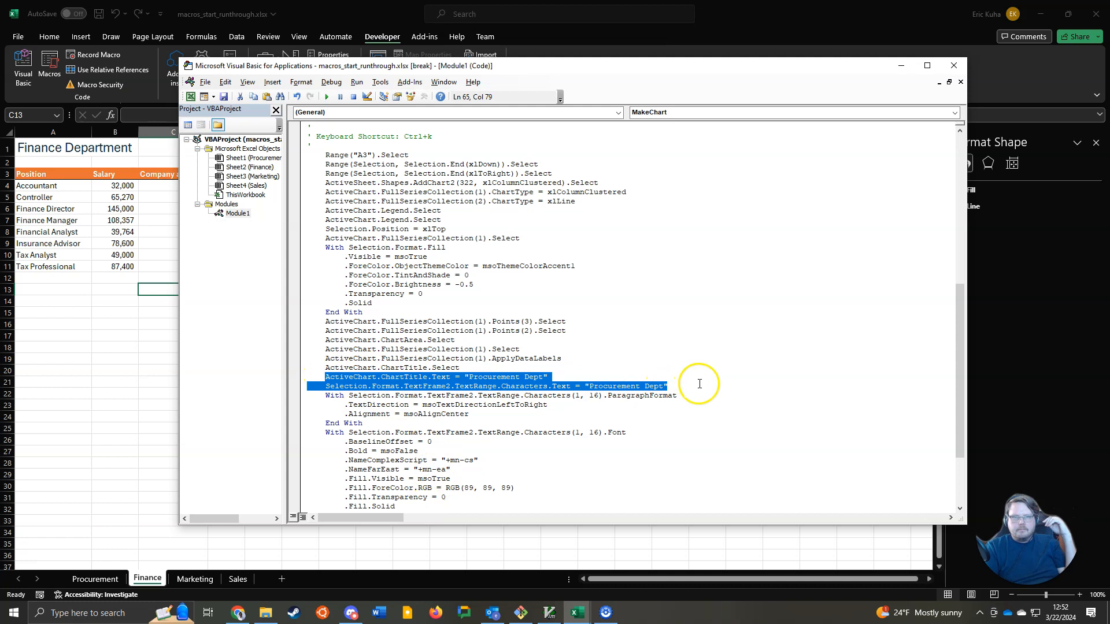
{"action": "scroll", "coordinate": [699, 384], "scroll_direction": "down", "scroll_amount": 2}
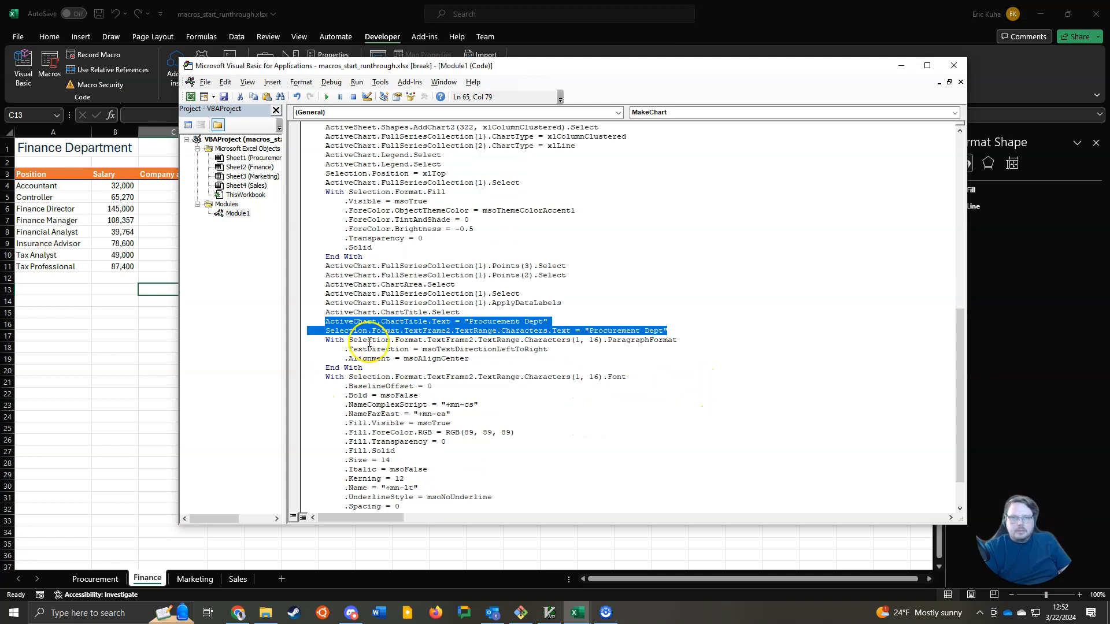
{"action": "left_click", "coordinate": [309, 321]}
{"action": "left_click_drag", "start_coordinate": [464, 322], "coordinate": [555, 323]}
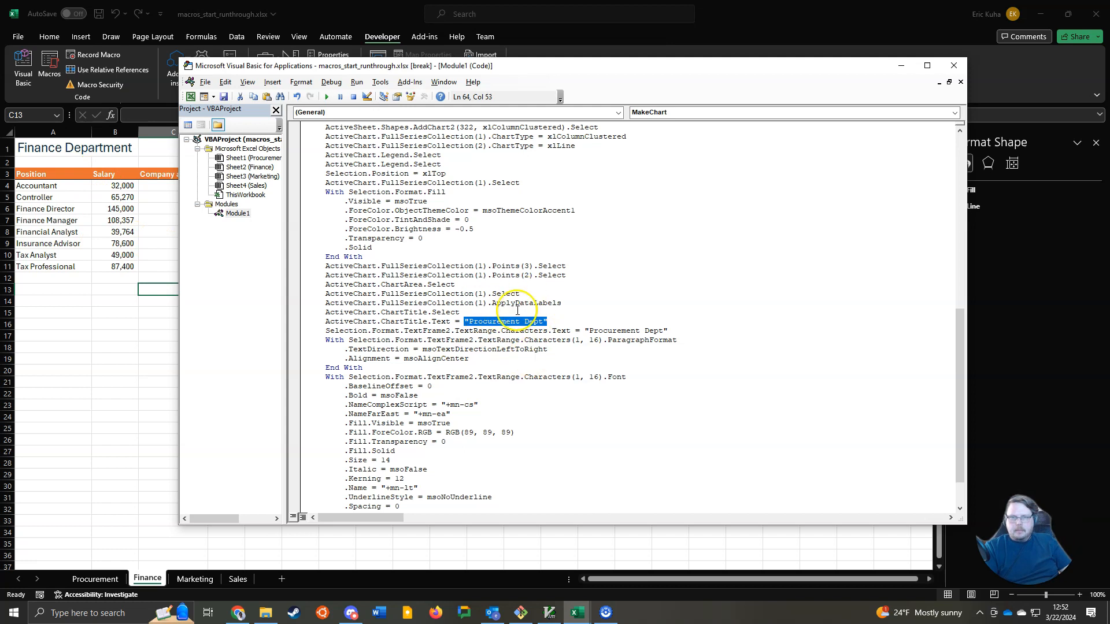
{"action": "scroll", "coordinate": [467, 332], "scroll_direction": "up", "scroll_amount": 3}
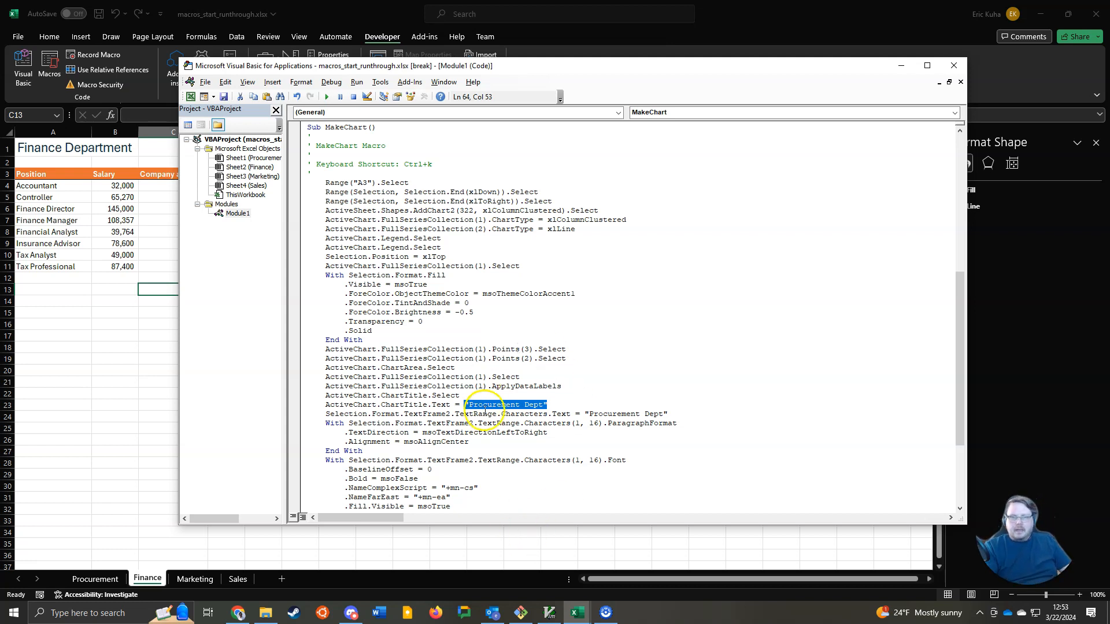
{"action": "left_click_drag", "start_coordinate": [326, 183], "coordinate": [402, 179]}
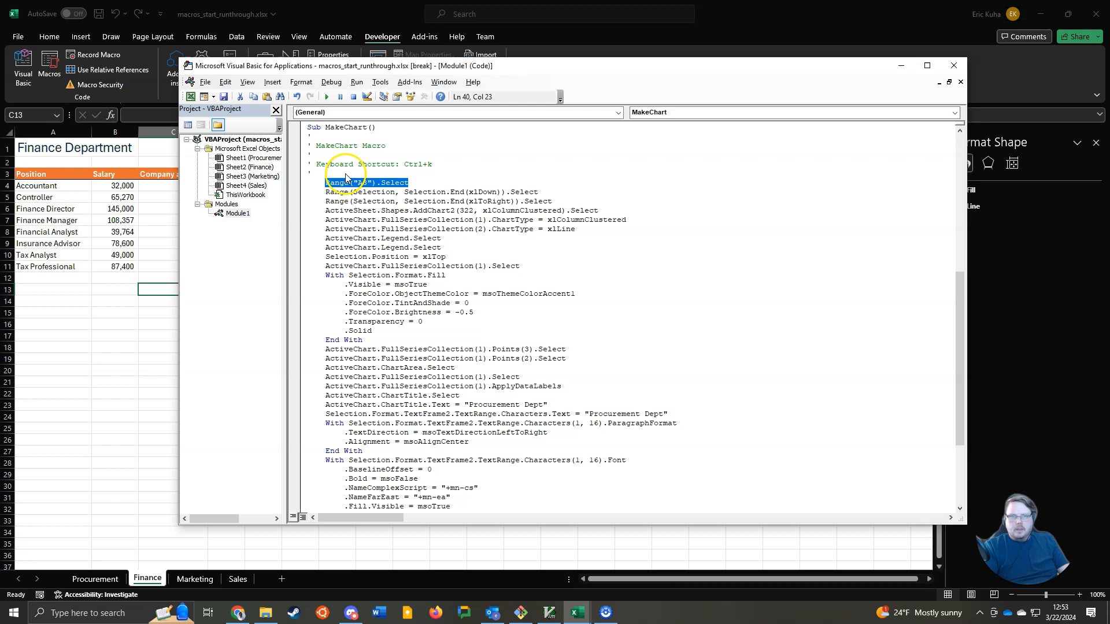
In MakeChart, replace the fixed "Procurement Dept" text assigned to ActiveChart.ChartTitle.Text with Range("A1").Value.
{"action": "left_click_drag", "start_coordinate": [465, 406], "coordinate": [554, 408]}
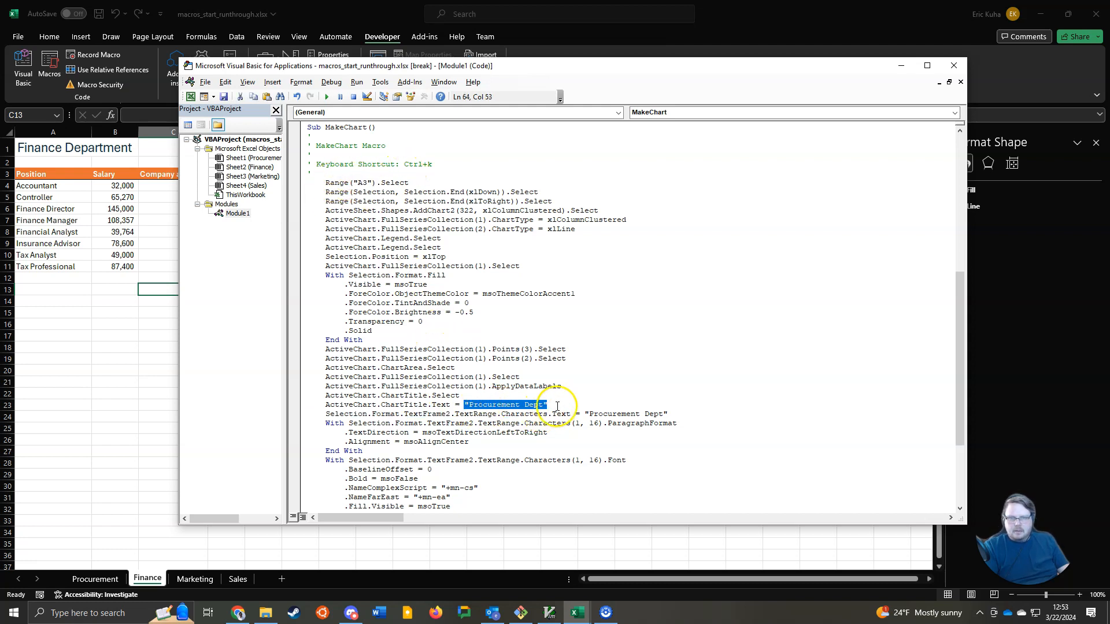
{"action": "type", "text": "Rang"}
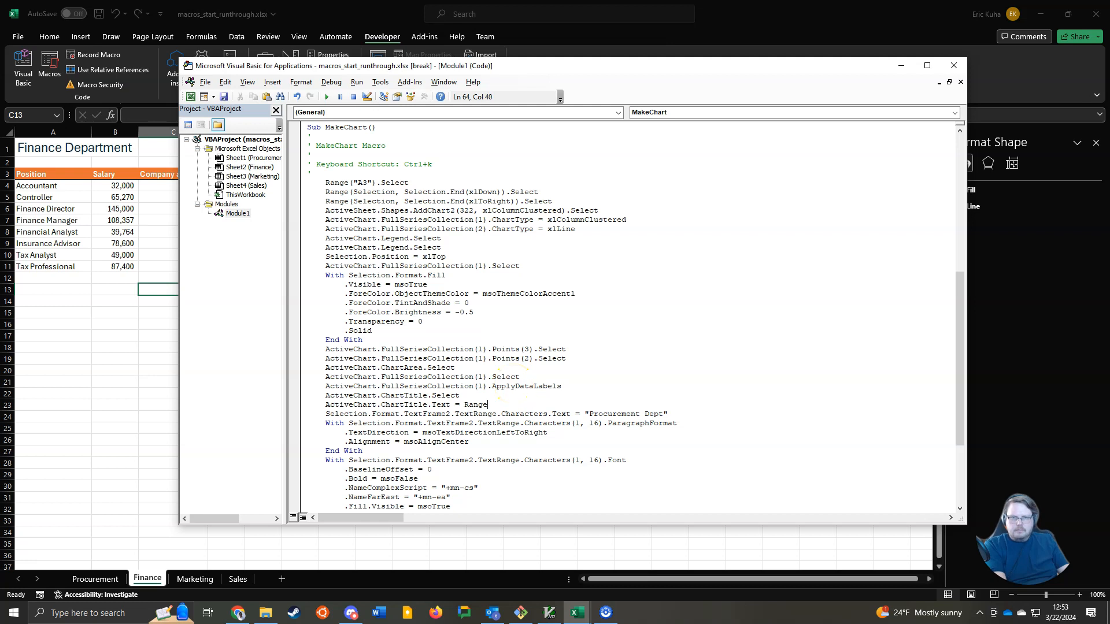
{"action": "type", "text": "e(\"A1"}
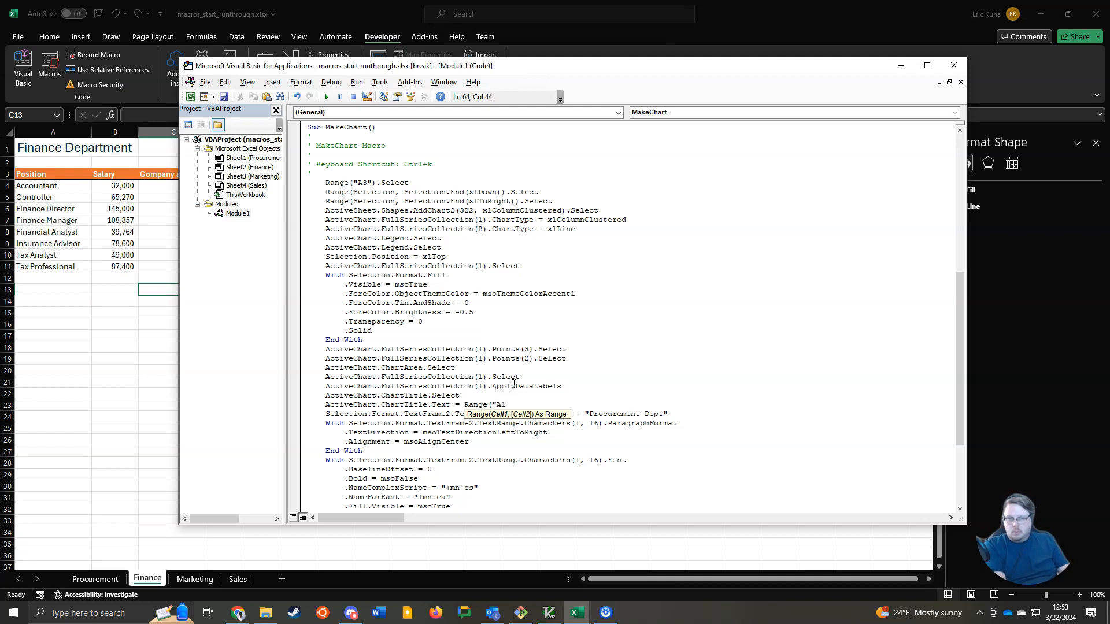
{"action": "type", "text": "\")"}
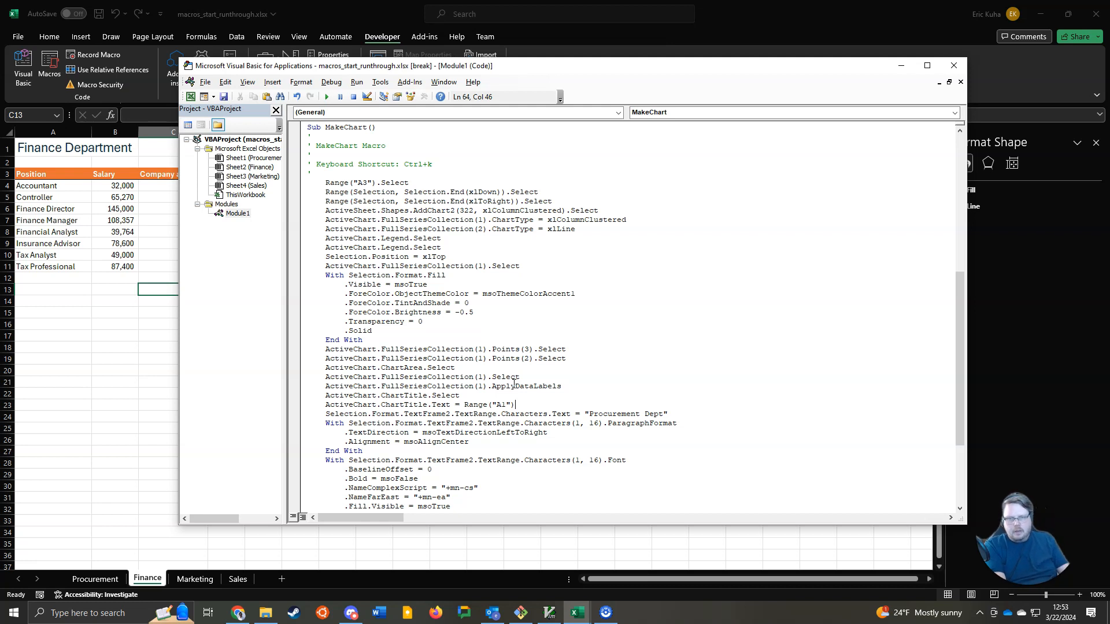
{"action": "type", "text": "."}
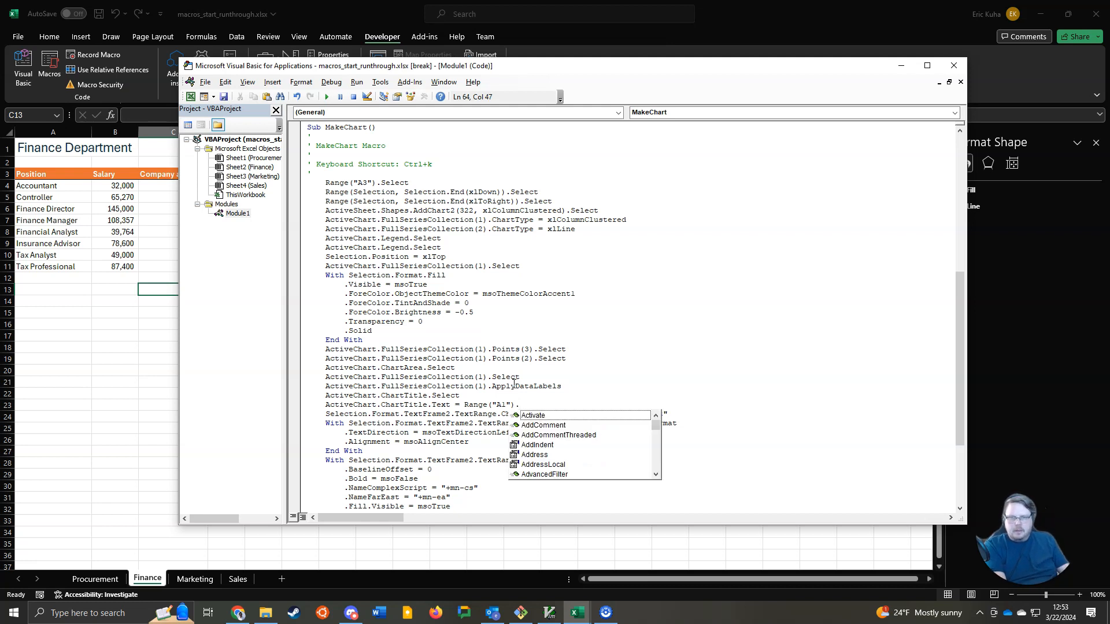
{"action": "type", "text": "Val"}
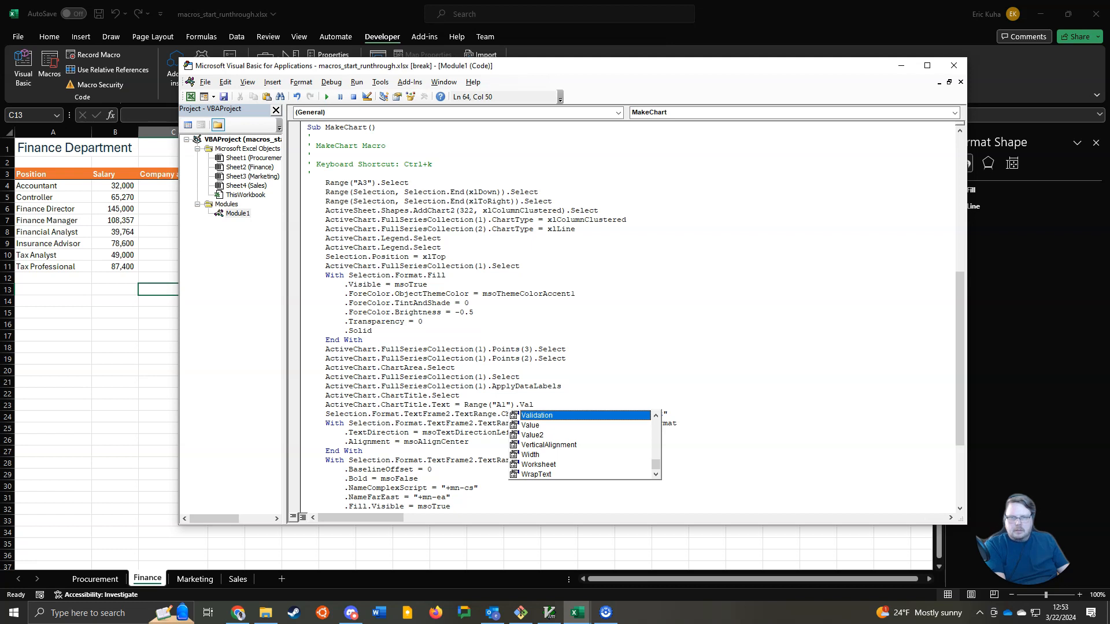
{"action": "left_click", "coordinate": [530, 426]}
{"action": "double_click", "coordinate": [531, 426]}
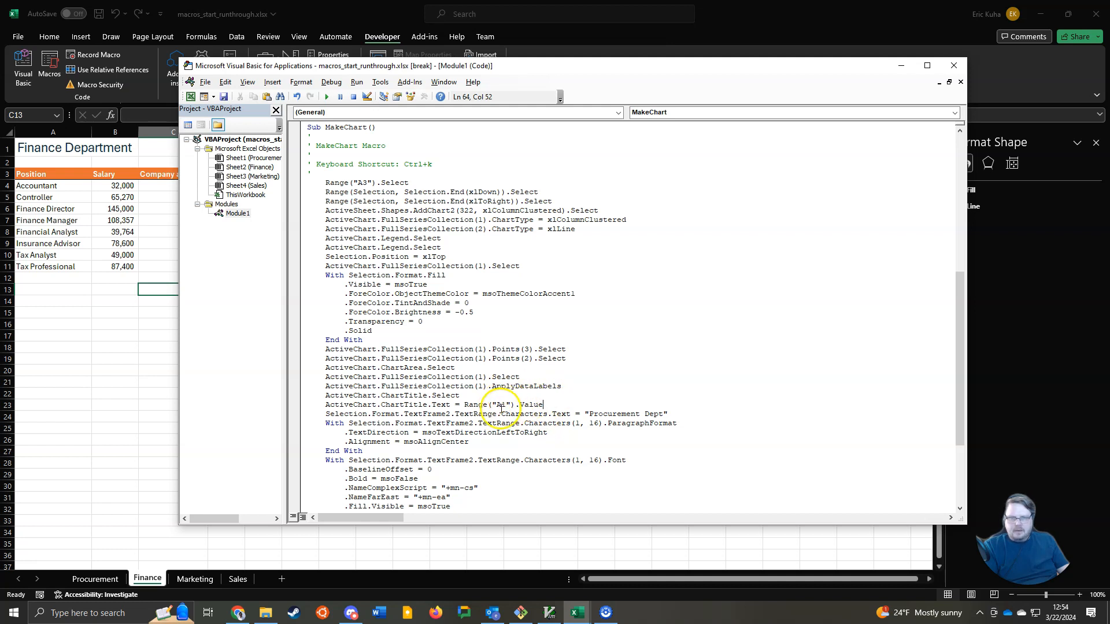
Replace "Procurement Dept" in the Selection.Format.TextFrame2.TextRange.Characters.Text line with Range("A1").Value.
{"action": "left_click_drag", "start_coordinate": [465, 405], "coordinate": [670, 414]}
{"action": "left_click", "coordinate": [585, 414]}
{"action": "type", "text": "Range(\"A1\").Value"}
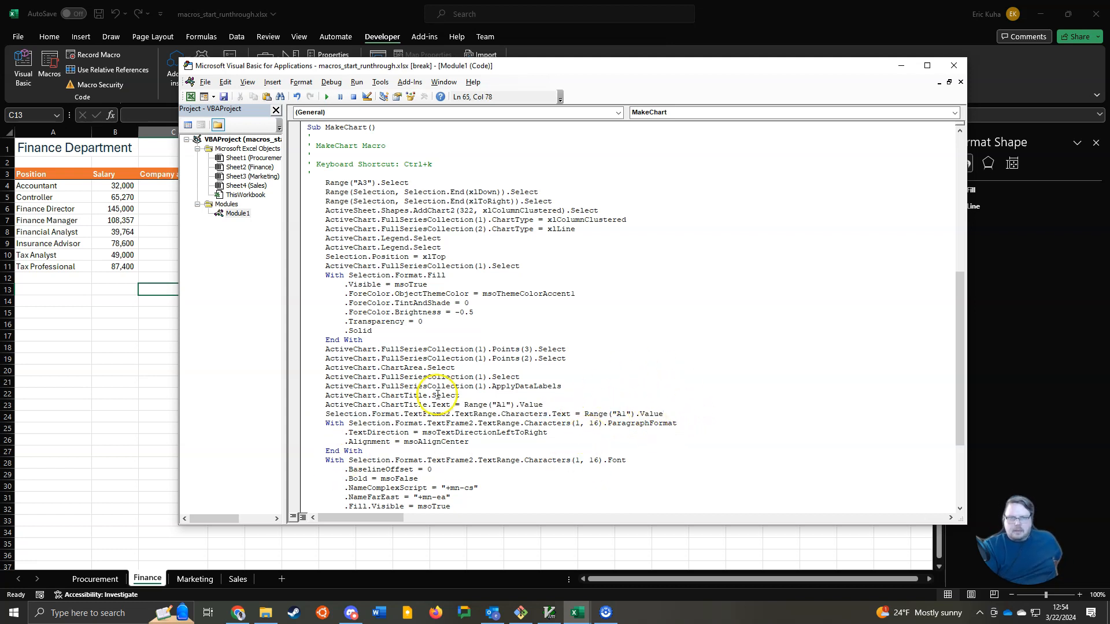
{"action": "left_click_drag", "start_coordinate": [326, 417], "coordinate": [571, 414]}
{"action": "left_click", "coordinate": [571, 414]}
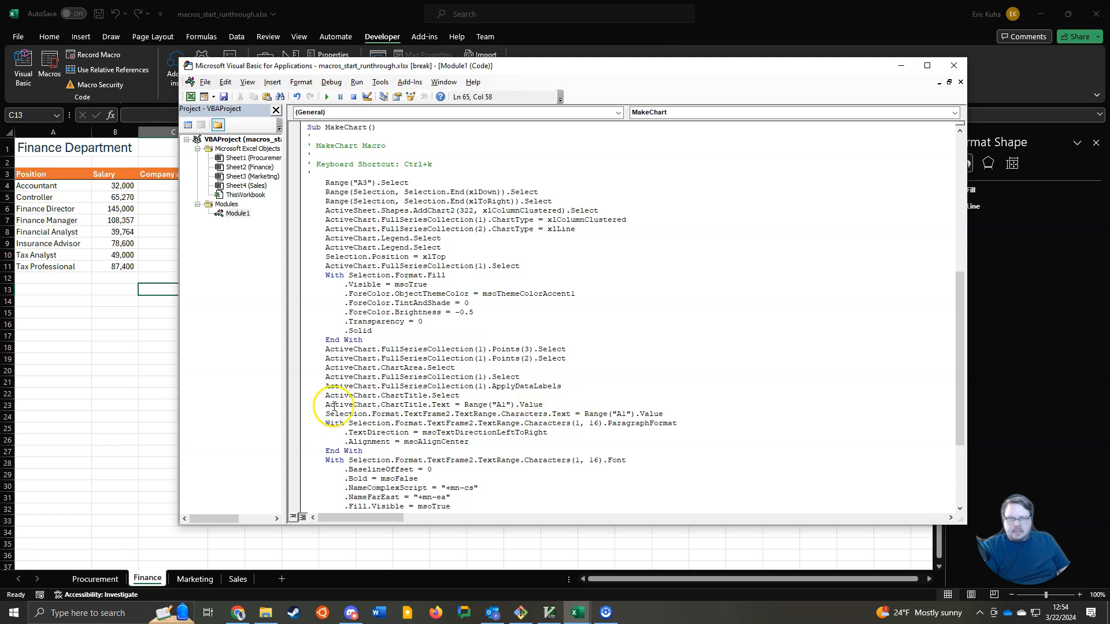
Delete the two With blocks for the title's ParagraphFormat and Font, keeping the final Range("A1").Select line.
{"action": "left_click_drag", "start_coordinate": [326, 415], "coordinate": [682, 412]}
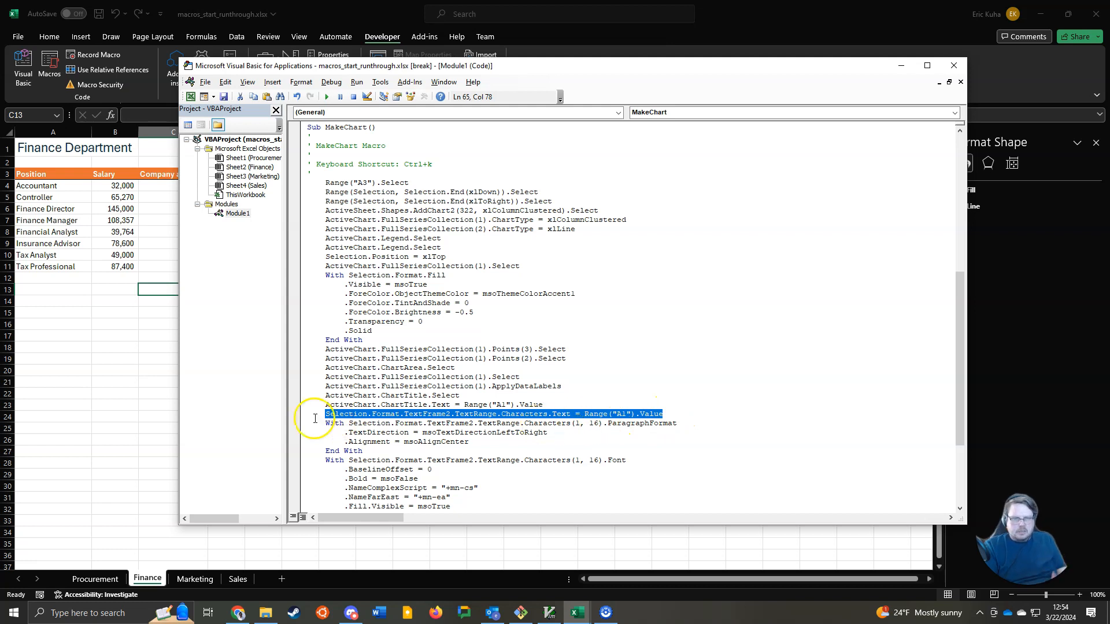
{"action": "scroll", "coordinate": [322, 421], "scroll_direction": "down", "scroll_amount": 5}
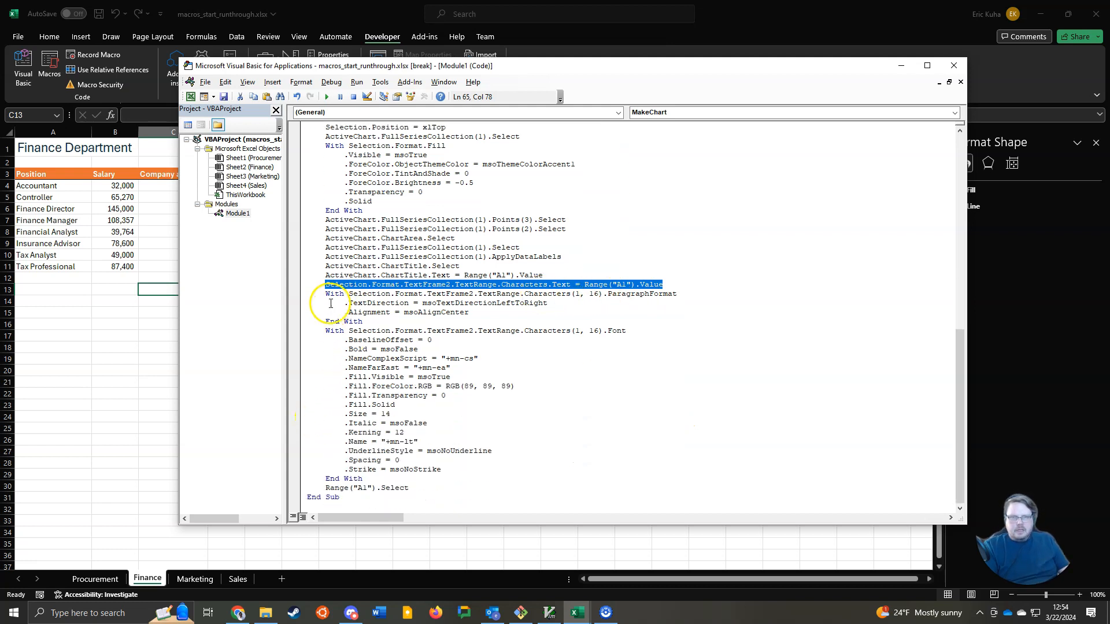
{"action": "mouse_move", "coordinate": [326, 296]}
{"action": "left_mouse_down"}
{"action": "mouse_move", "coordinate": [376, 439]}
{"action": "mouse_move", "coordinate": [411, 472]}
{"action": "mouse_move", "coordinate": [371, 433]}
{"action": "mouse_move", "coordinate": [310, 296]}
{"action": "left_mouse_up"}
{"action": "left_click", "coordinate": [297, 294]}
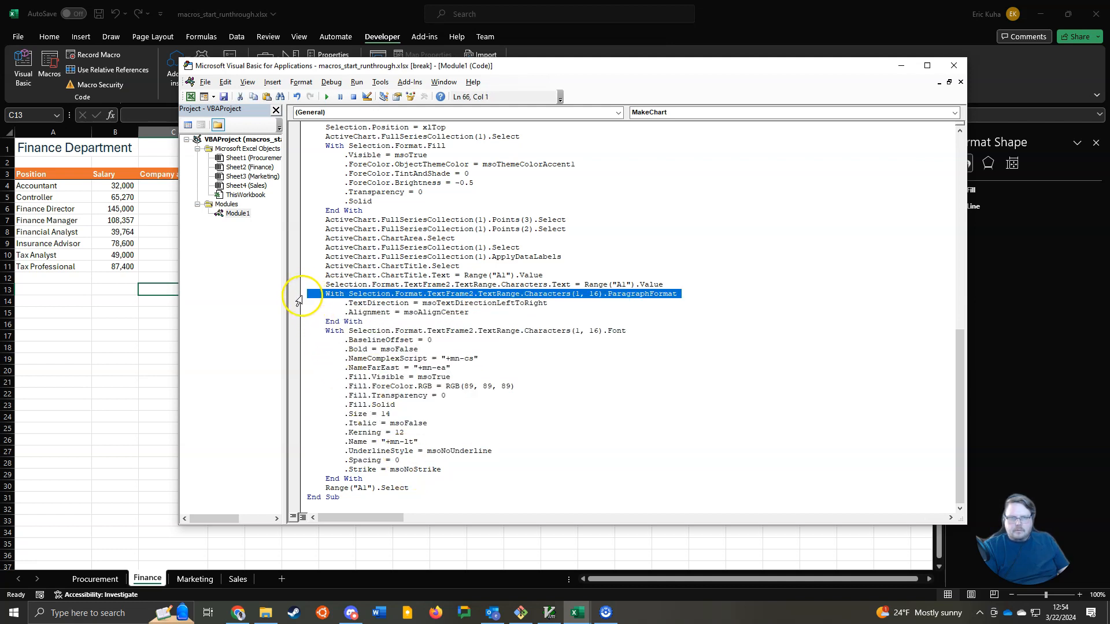
{"action": "left_click", "coordinate": [300, 285]}
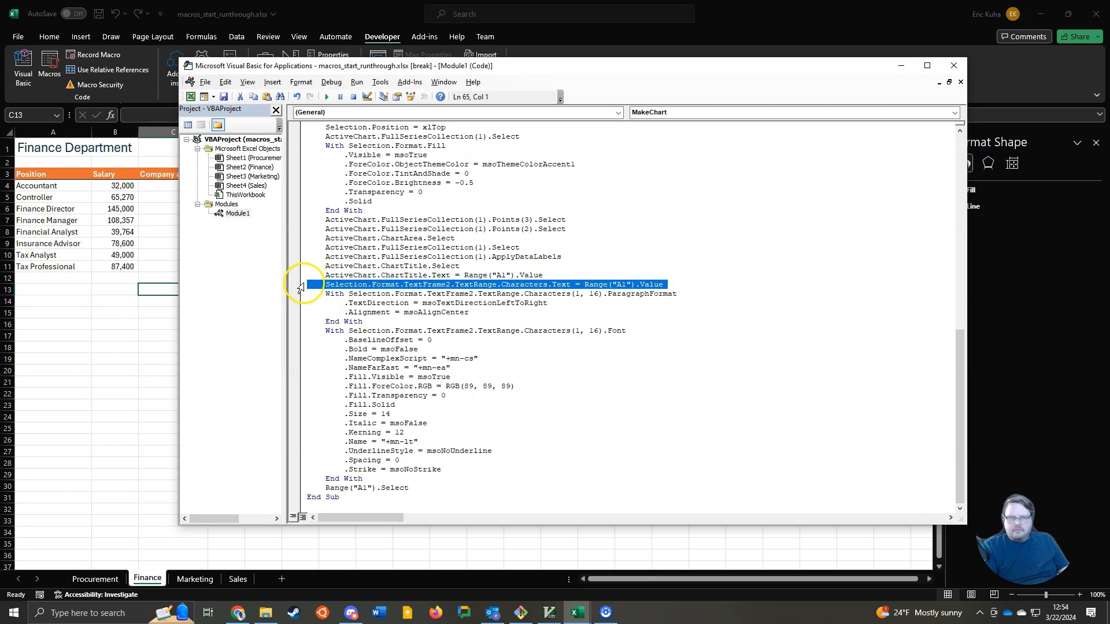
{"action": "left_click", "coordinate": [301, 296]}
{"action": "left_click", "coordinate": [301, 286]}
{"action": "left_click", "coordinate": [300, 298]}
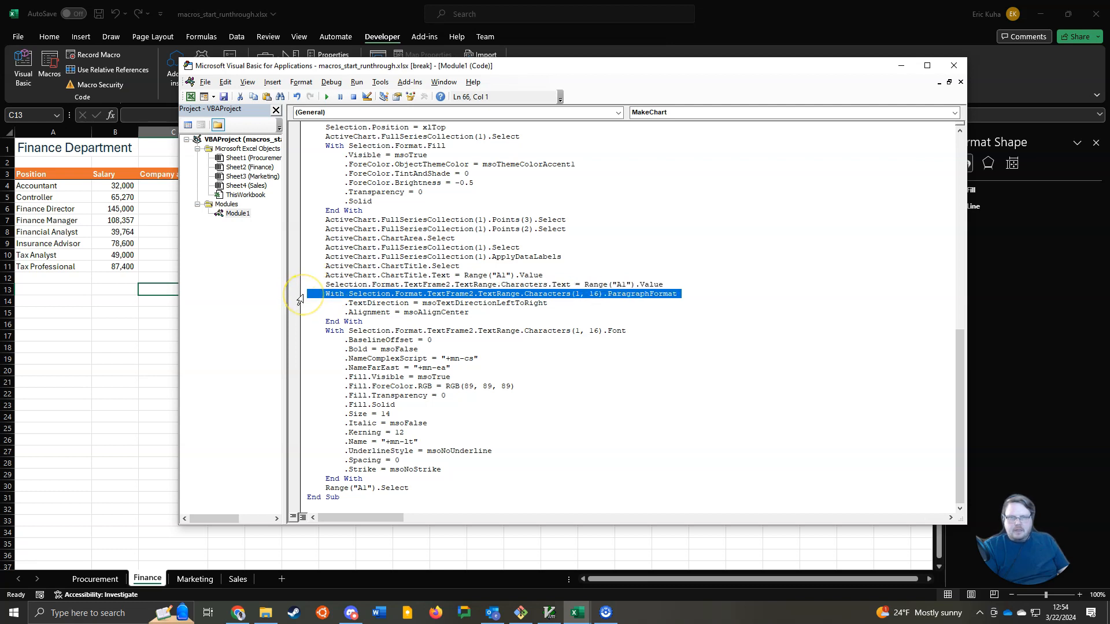
{"action": "left_click_drag", "start_coordinate": [300, 300], "coordinate": [328, 478]}
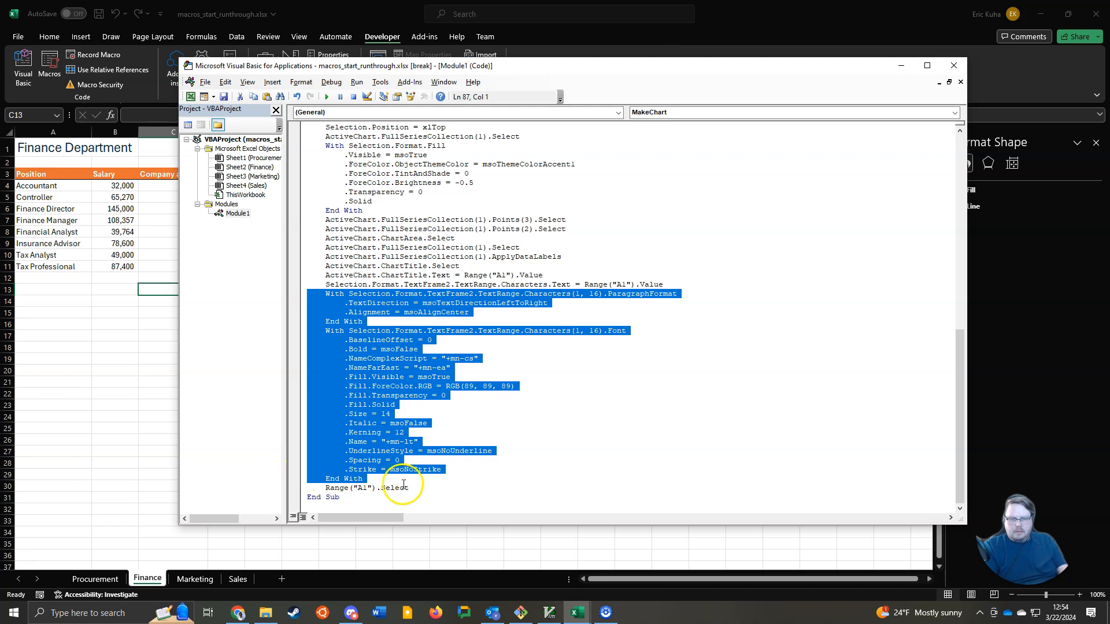
{"action": "key", "text": "Delete"}
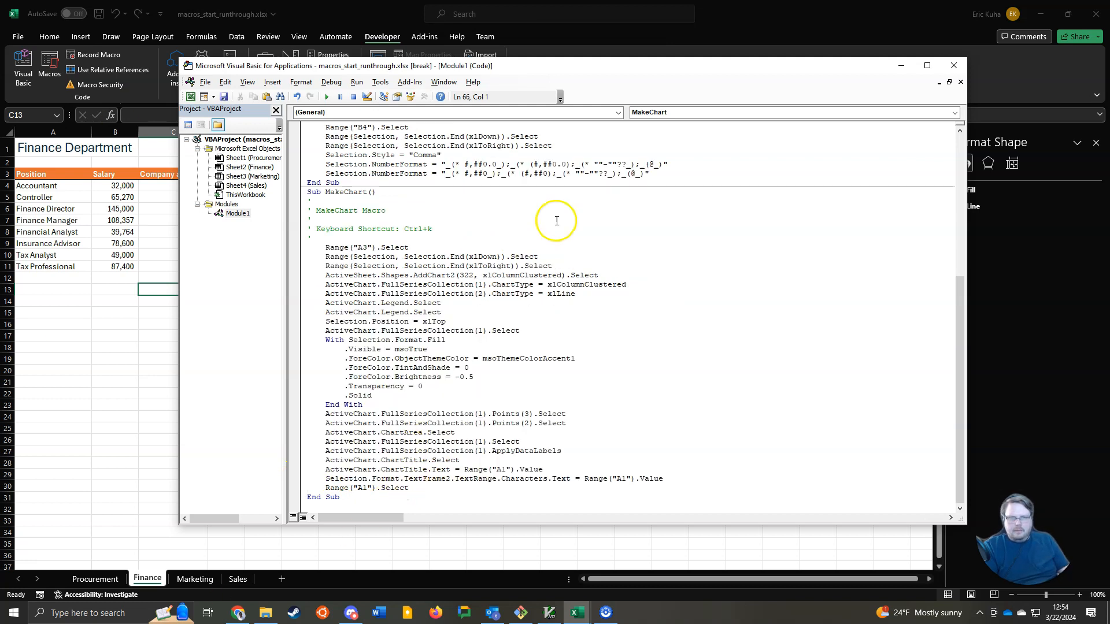
Close the code editor and run the edited MakeChart macro on the Finance sheet.
{"action": "left_click", "coordinate": [954, 64]}
{"action": "left_click", "coordinate": [82, 209]}
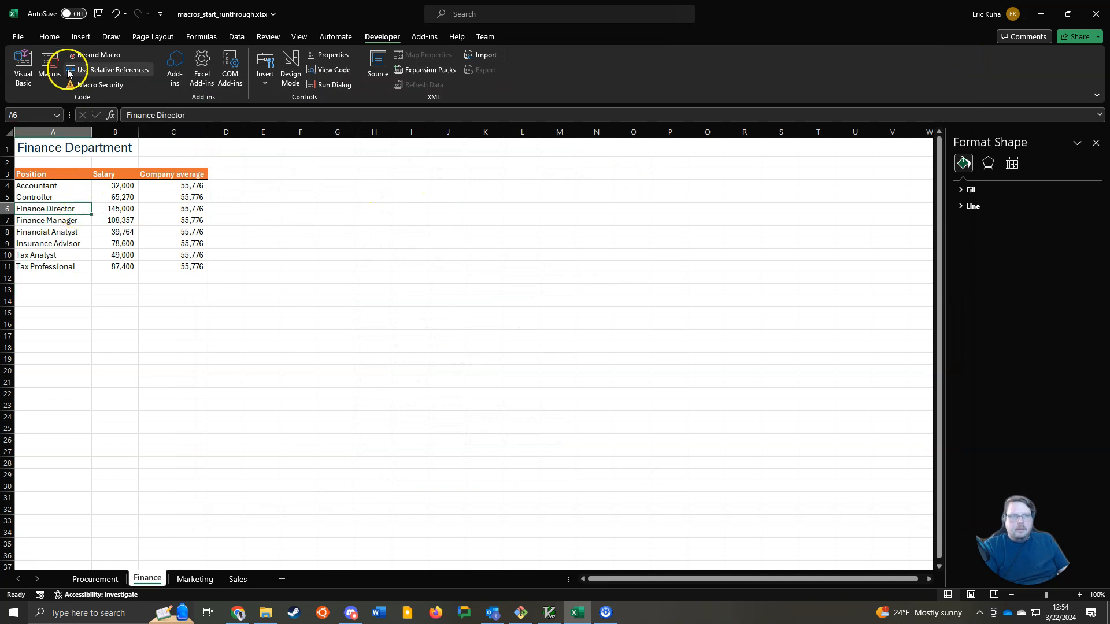
{"action": "left_click", "coordinate": [46, 67]}
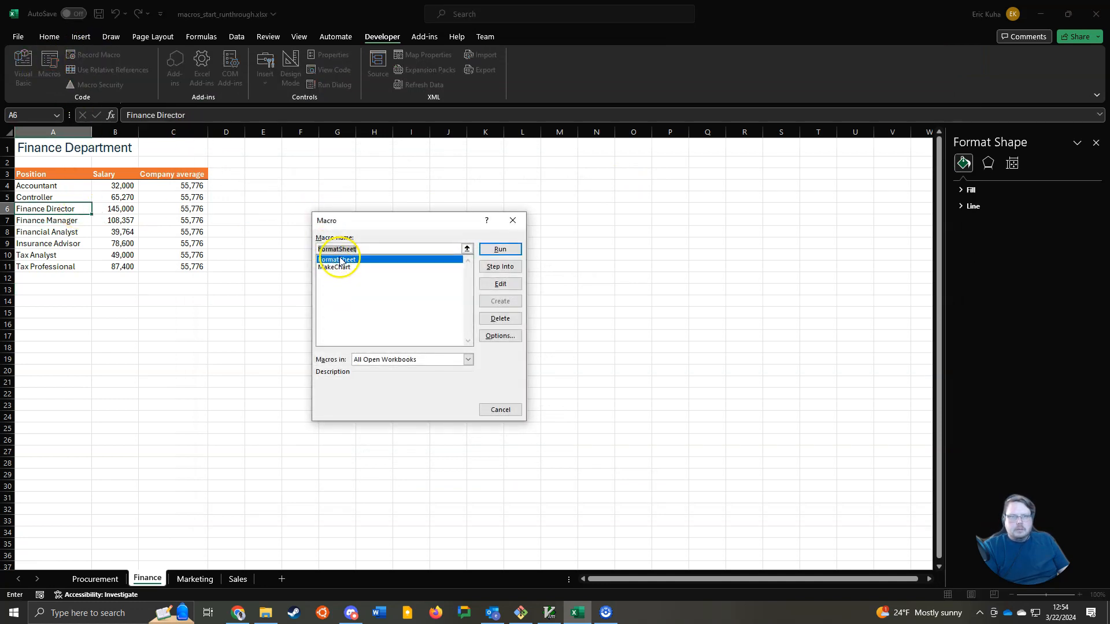
{"action": "left_click", "coordinate": [346, 267]}
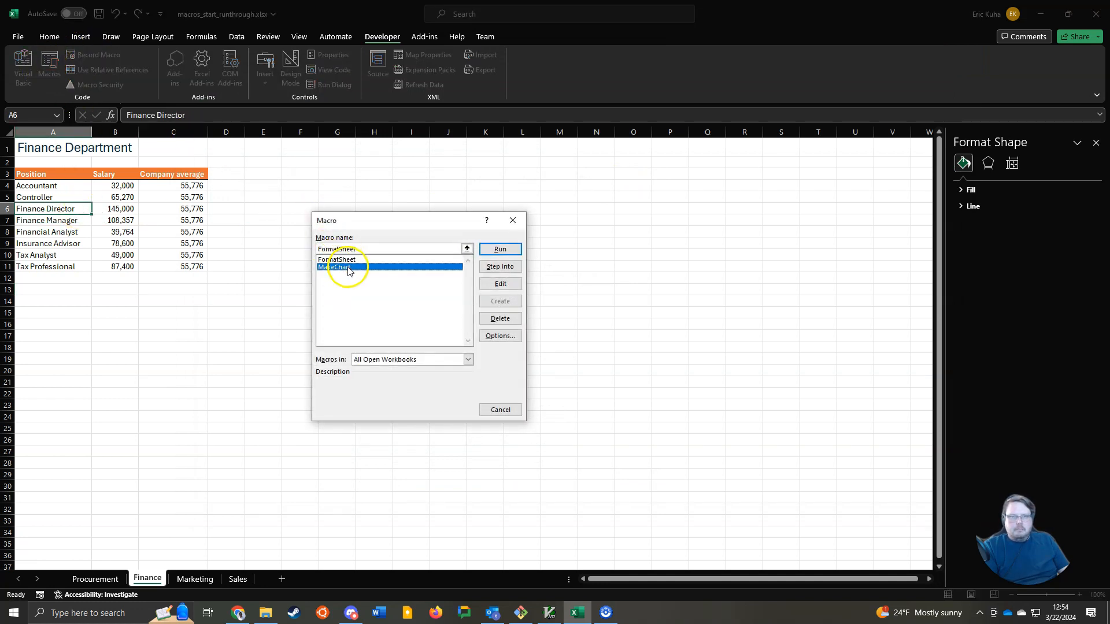
{"action": "left_click", "coordinate": [500, 250]}
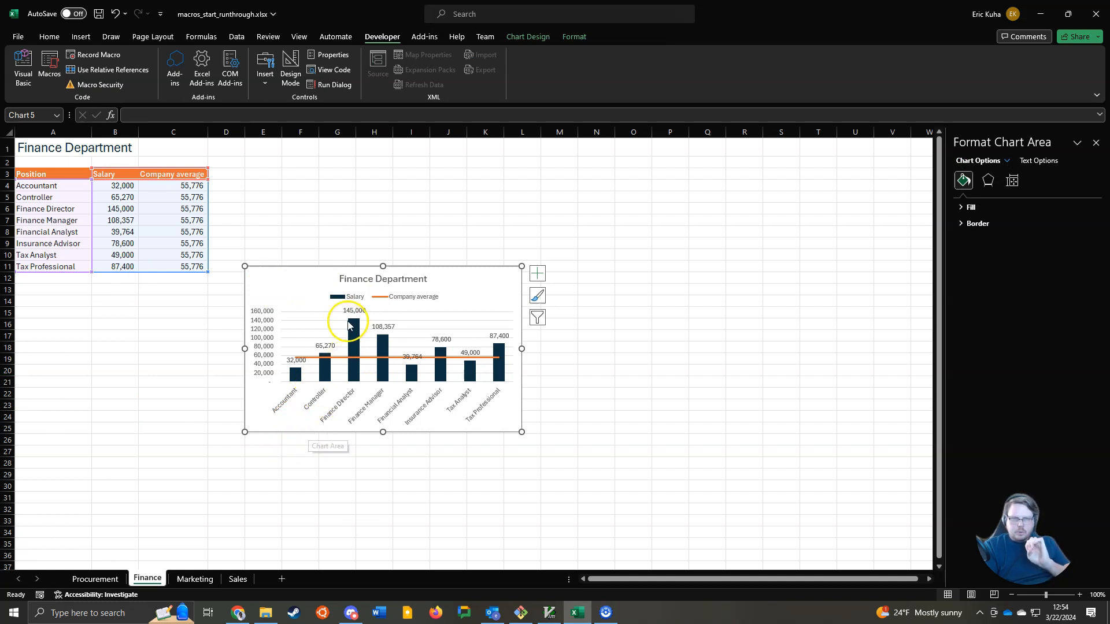
{"action": "left_click", "coordinate": [311, 227]}
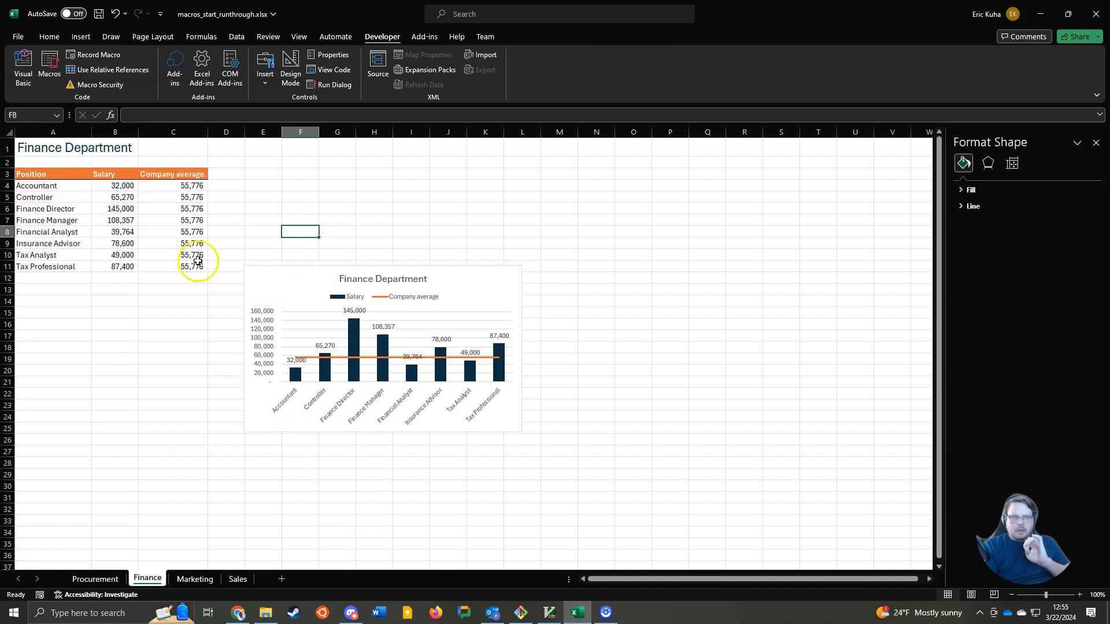
Reopen the MakeChart macro's code and move the editor window aside to uncover the Finance salary table.
{"action": "left_click", "coordinate": [46, 61]}
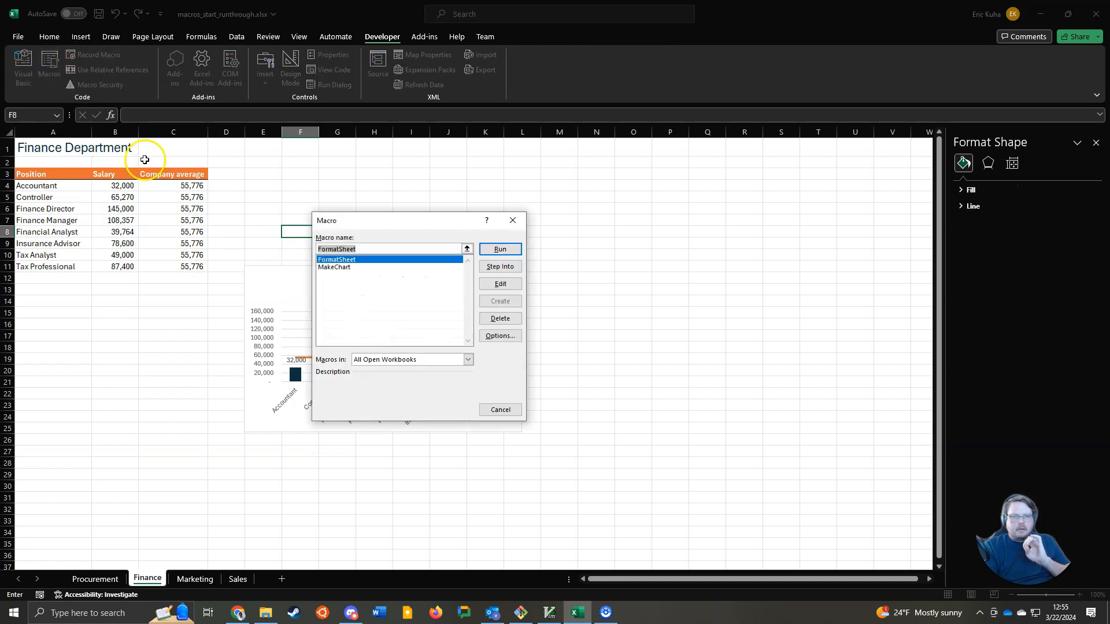
{"action": "left_click", "coordinate": [343, 268]}
{"action": "left_click", "coordinate": [499, 284]}
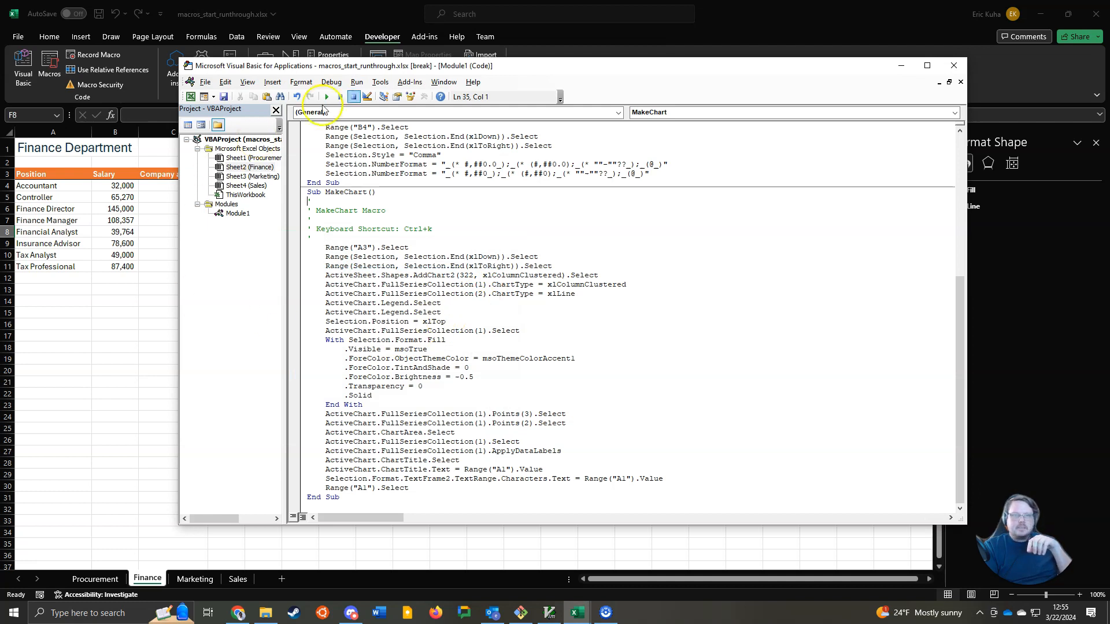
{"action": "left_click_drag", "start_coordinate": [459, 65], "coordinate": [721, 153]}
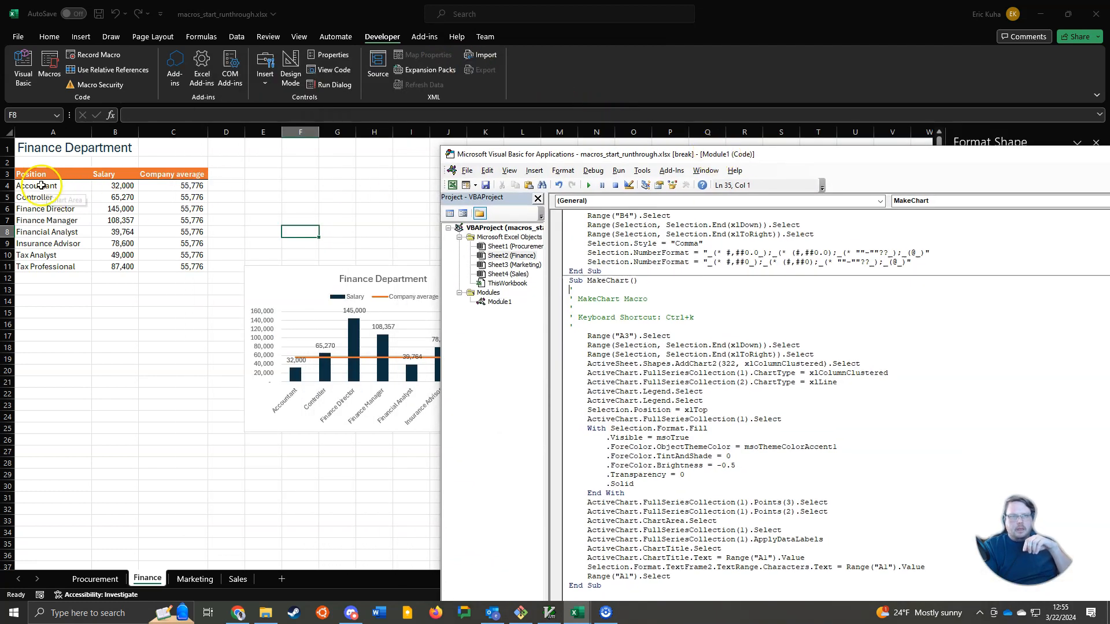
{"action": "left_click_drag", "start_coordinate": [34, 175], "coordinate": [205, 301]}
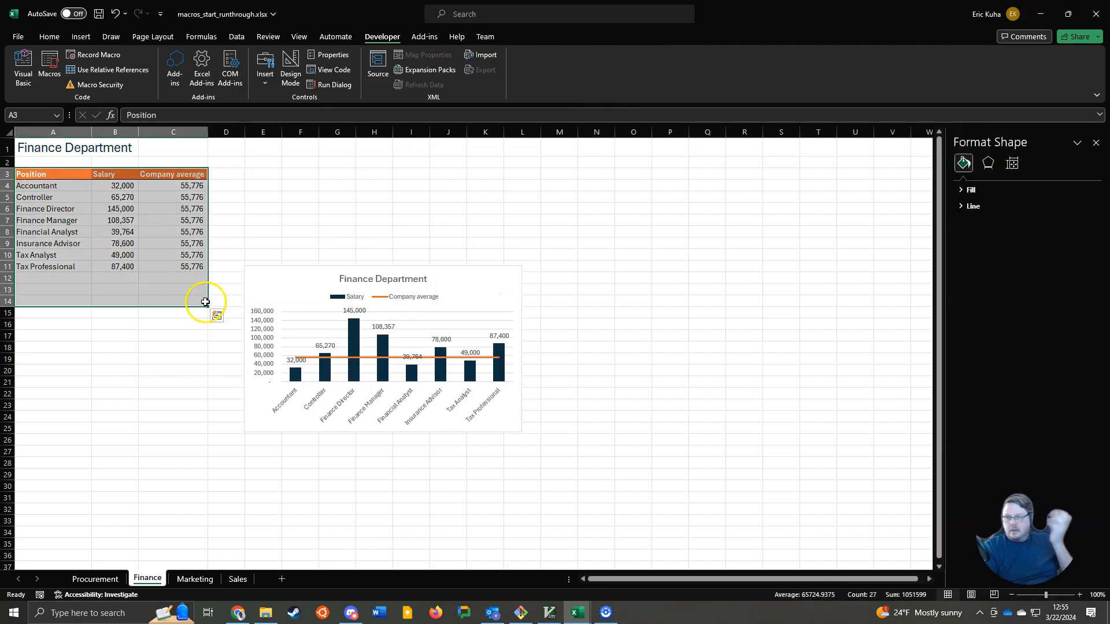
{"action": "left_click", "coordinate": [144, 314]}
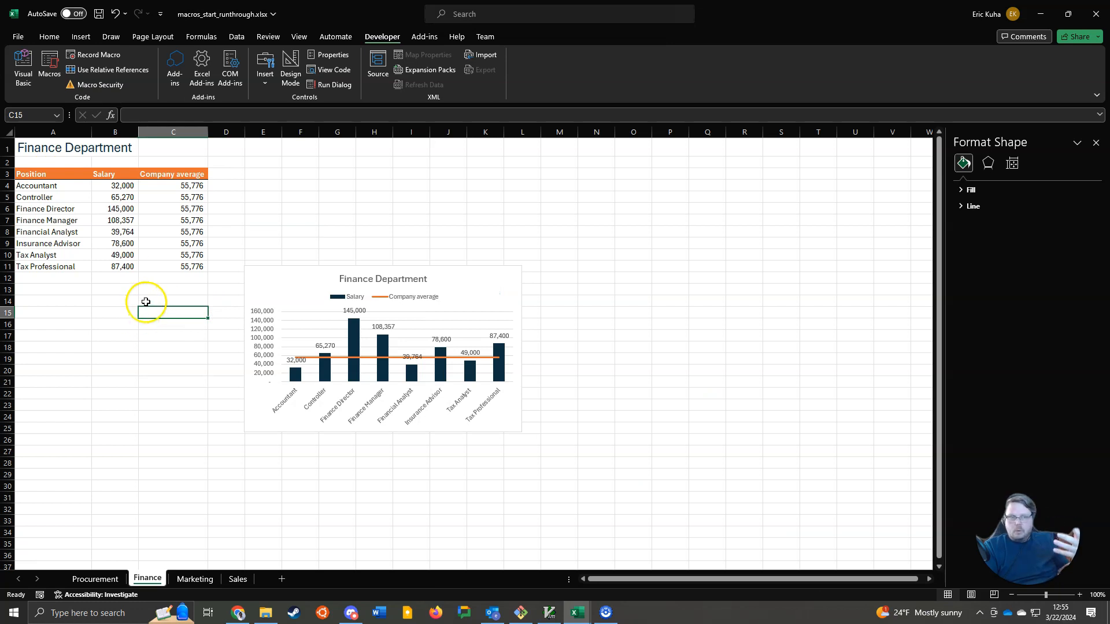
{"action": "left_click", "coordinate": [46, 173]}
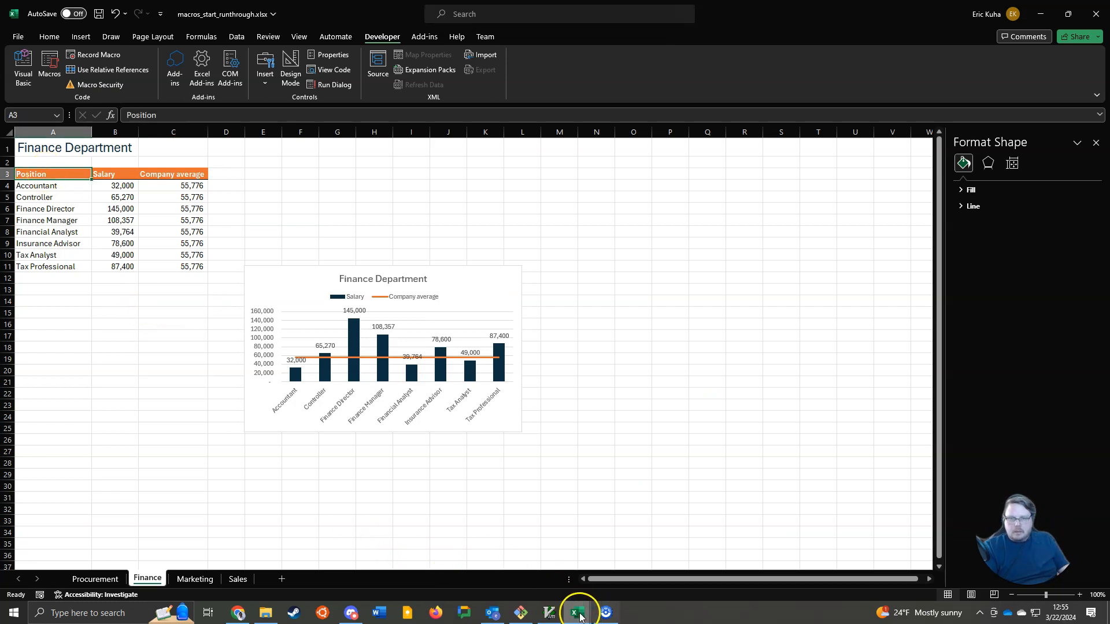
Bring the VBA code editor back to the front and reposition it so the whole MakeChart code shows beside the salary table.
{"action": "mouse_move", "coordinate": [576, 612]}
{"action": "left_click", "coordinate": [639, 555]}
{"action": "left_click_drag", "start_coordinate": [780, 153], "coordinate": [560, 95]}
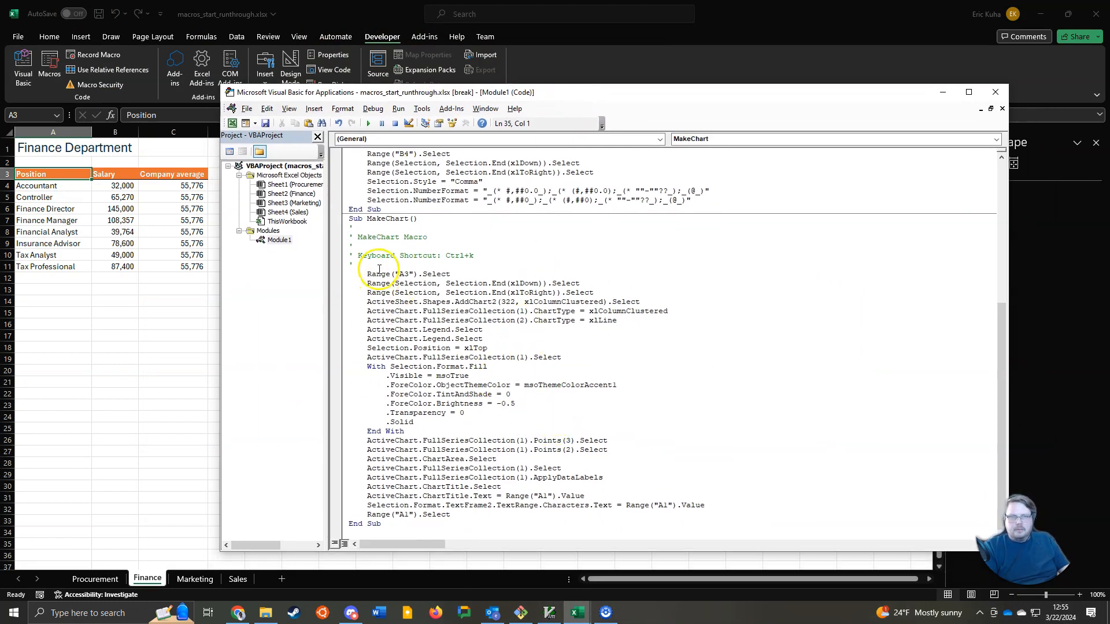
Insert the line If Range("A3").Value <> "Position" Or Range("A4") = "" Then above MakeChart's first Range("A3").Select line.
{"action": "left_click", "coordinate": [398, 267]}
{"action": "key", "text": "Return"}
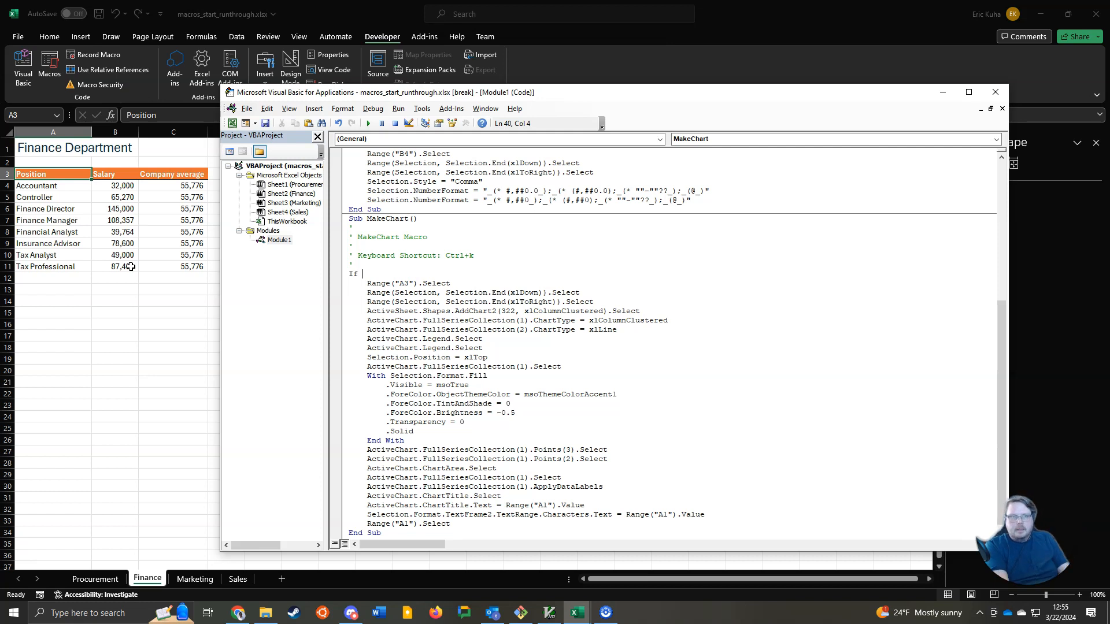
{"action": "type", "text": "e(\""}
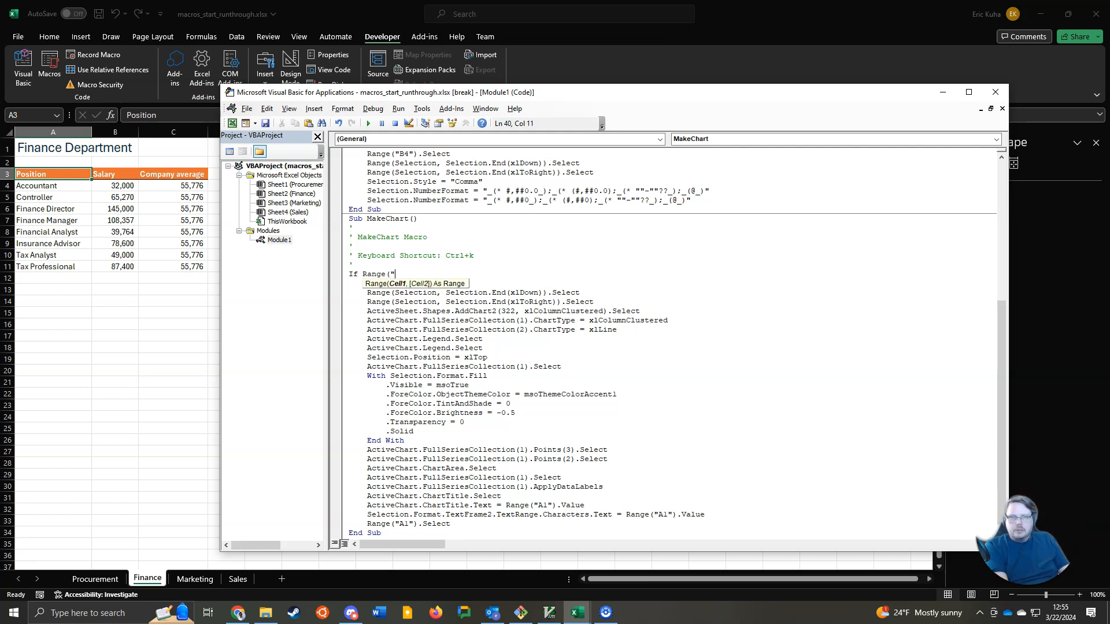
{"action": "type", "text": "A3\").Value"}
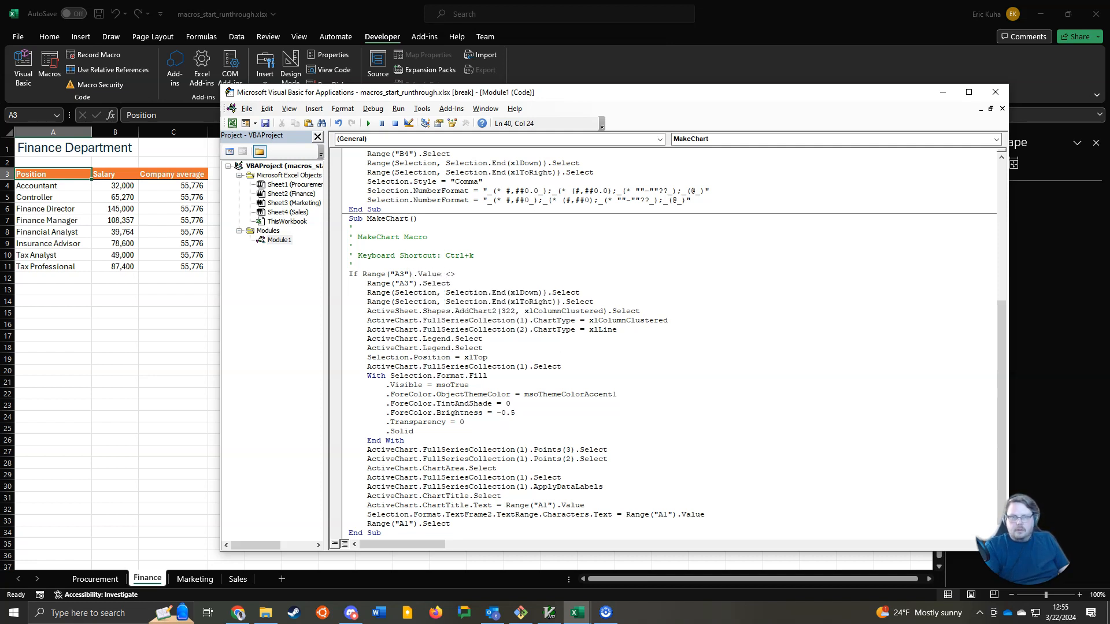
{"action": "type", "text": " <>"}
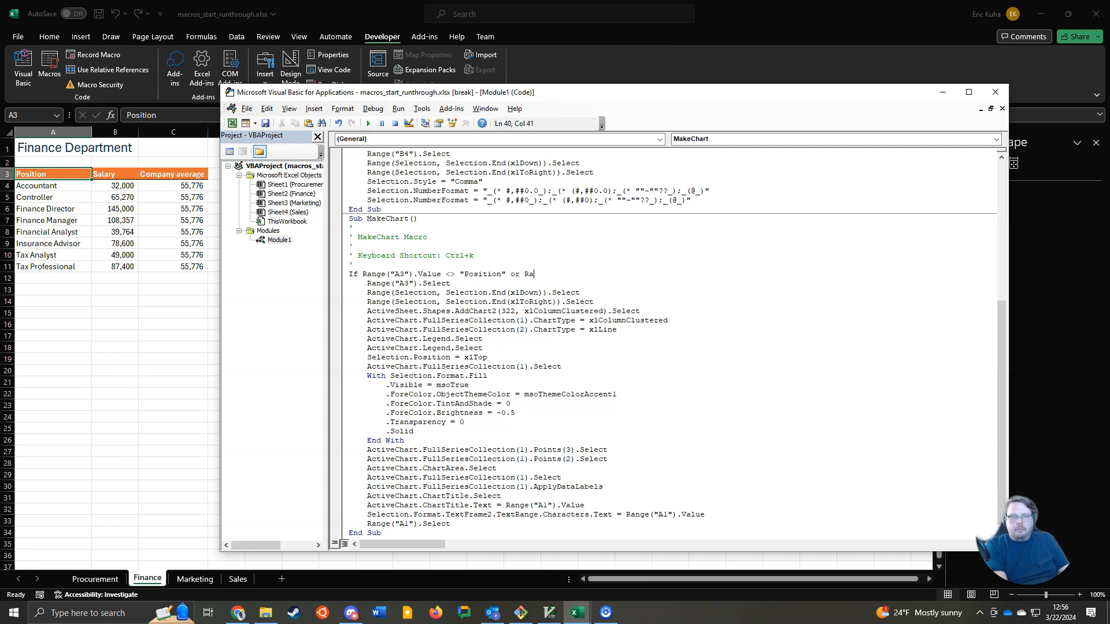
{"action": "type", "text": "("}
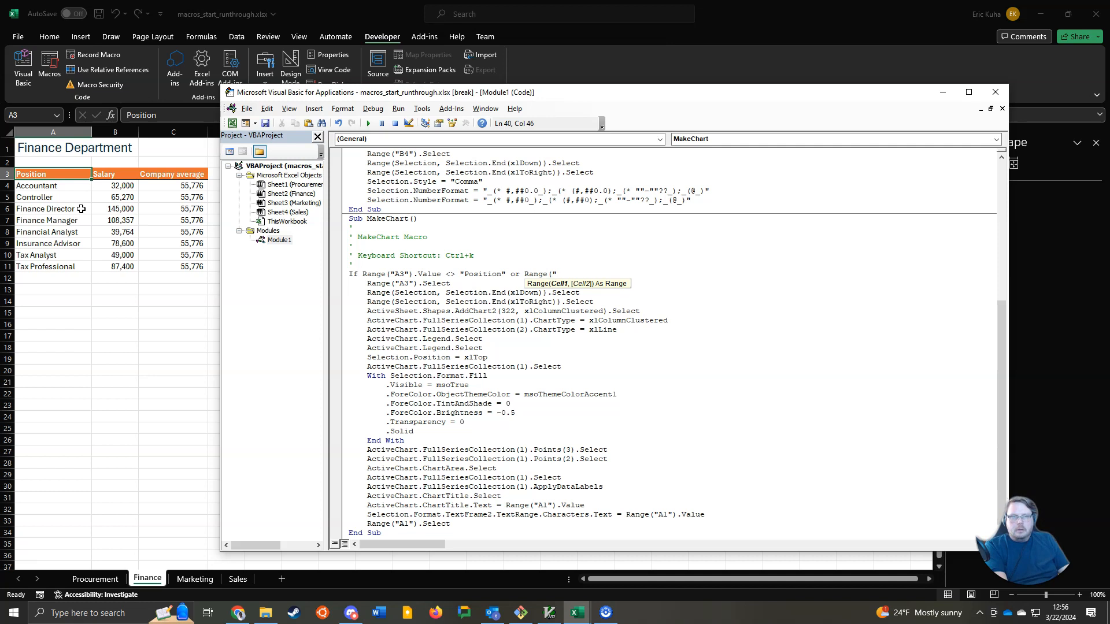
{"action": "type", "text": "\"A4\") = \"\""}
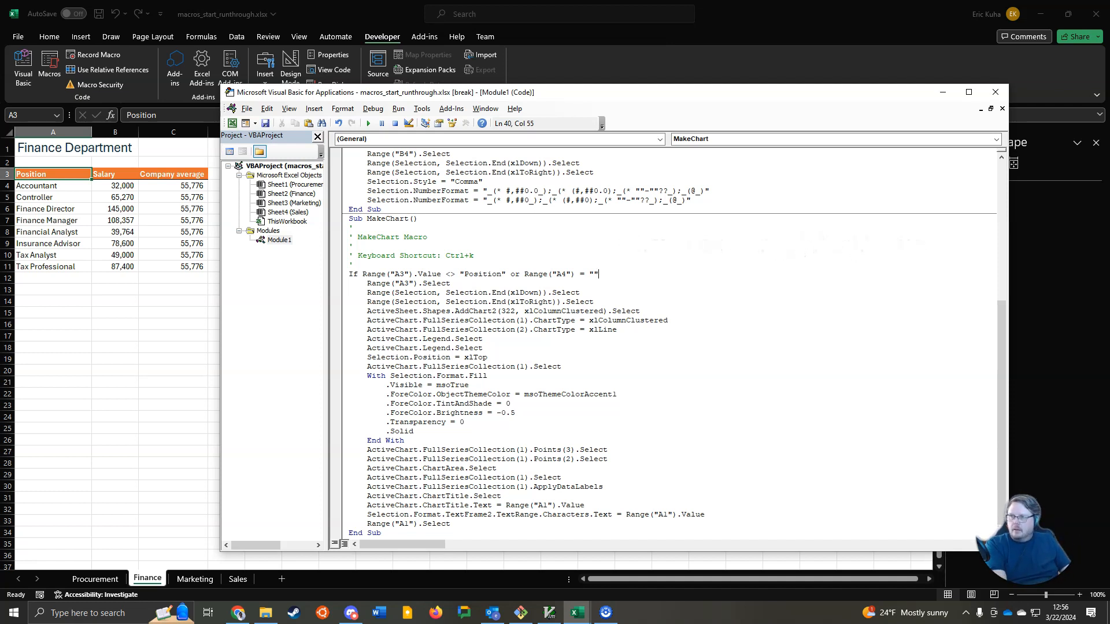
{"action": "key", "text": "Return"}
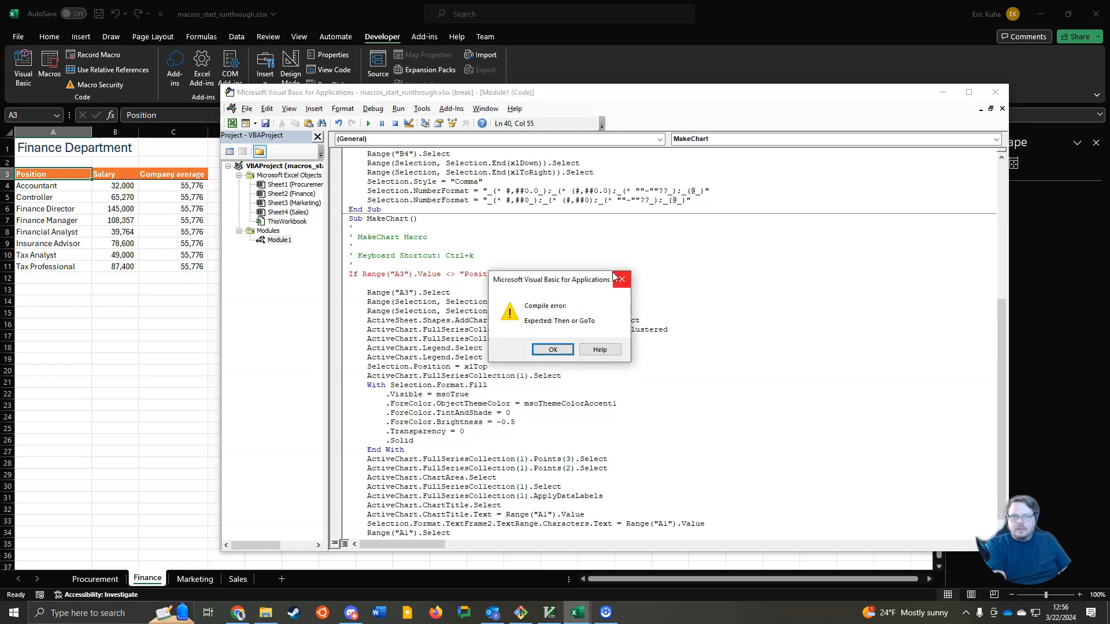
{"action": "left_click", "coordinate": [613, 273]}
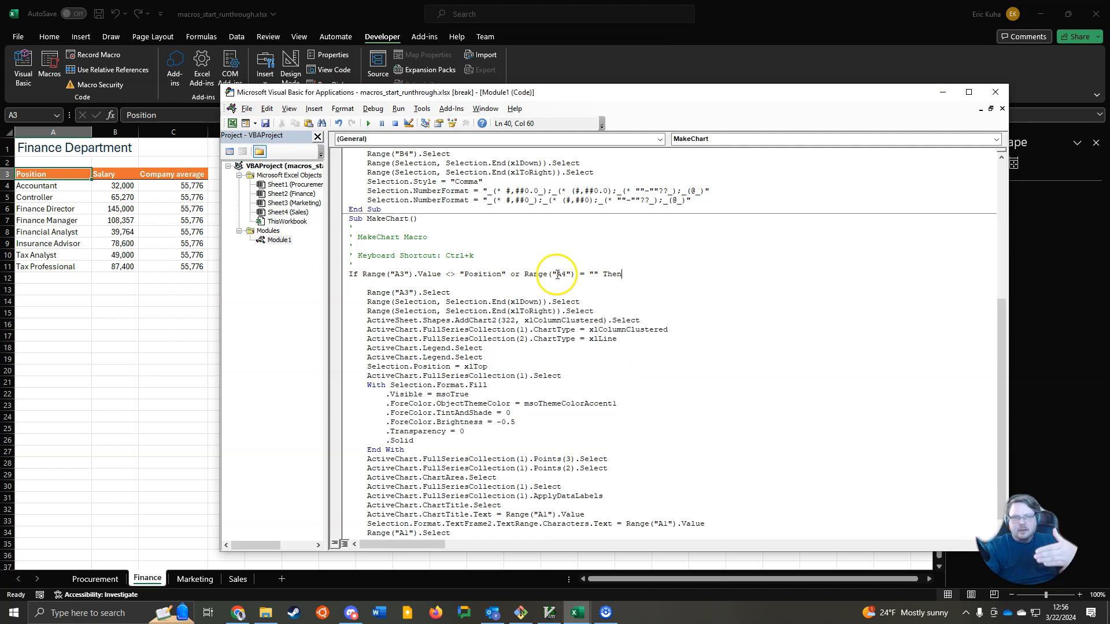
Add an Exit Sub line directly below the new If condition in MakeChart.
{"action": "left_click", "coordinate": [364, 275]}
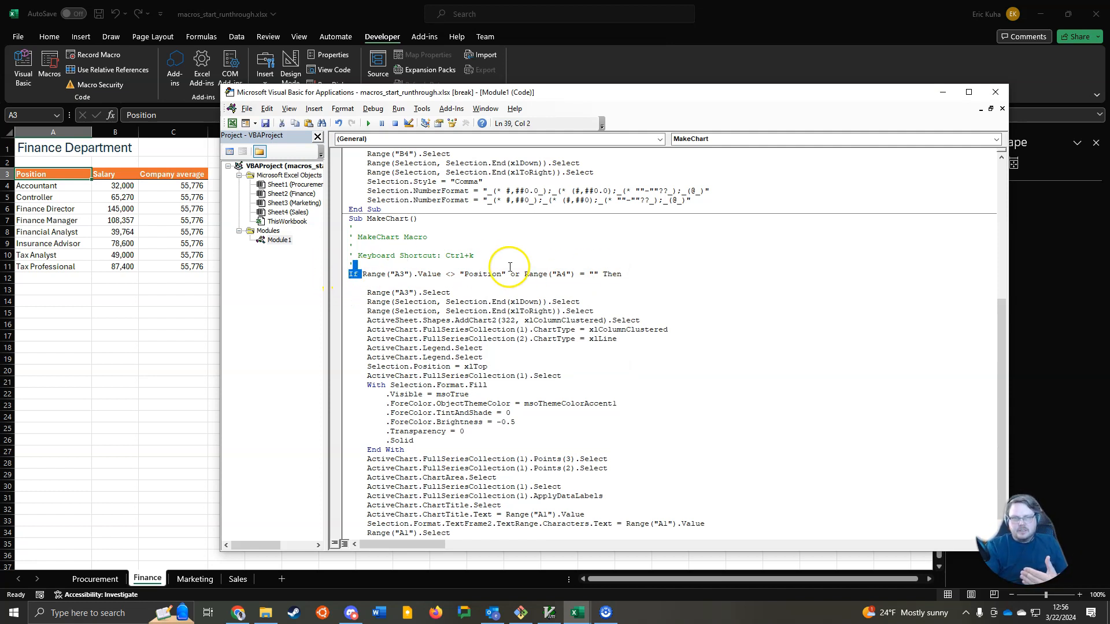
{"action": "left_click", "coordinate": [507, 275], "text": "shift"}
{"action": "left_click_drag", "start_coordinate": [525, 275], "coordinate": [597, 282]}
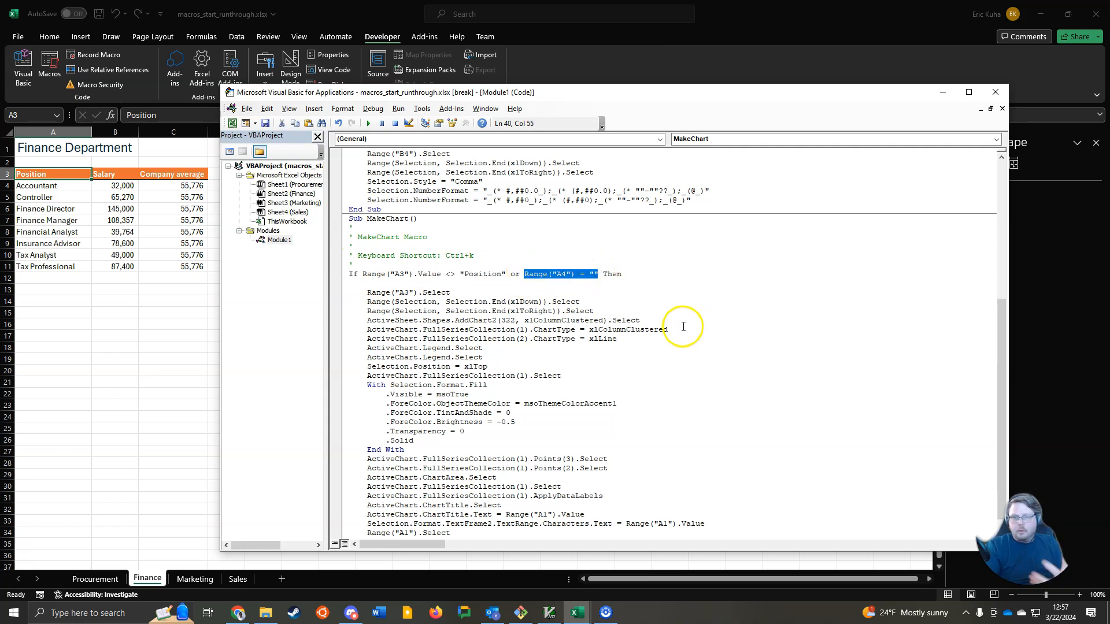
{"action": "left_click", "coordinate": [644, 275]}
{"action": "left_click", "coordinate": [628, 281]}
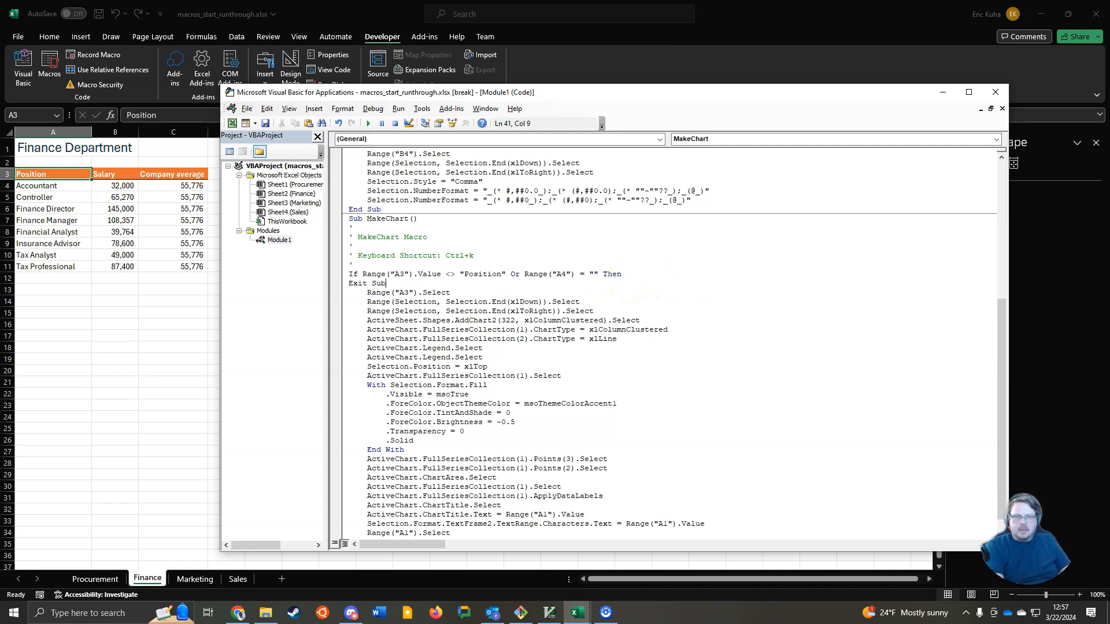
Add an Else line between Exit Sub and the Range("A3").Select line.
{"action": "double_click", "coordinate": [354, 220]}
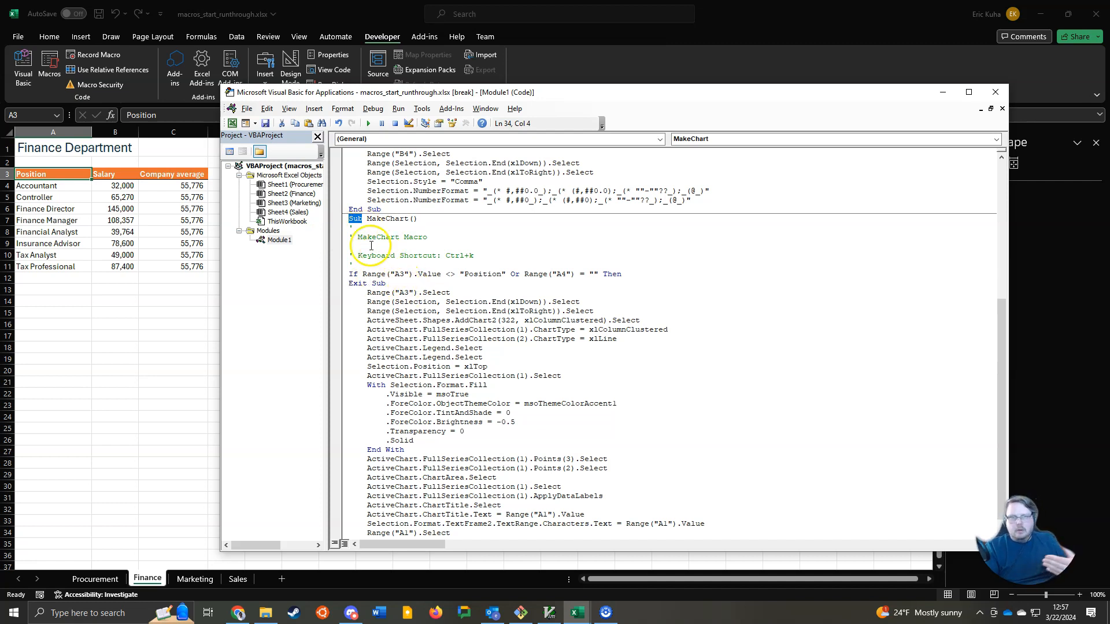
{"action": "left_click", "coordinate": [397, 285]}
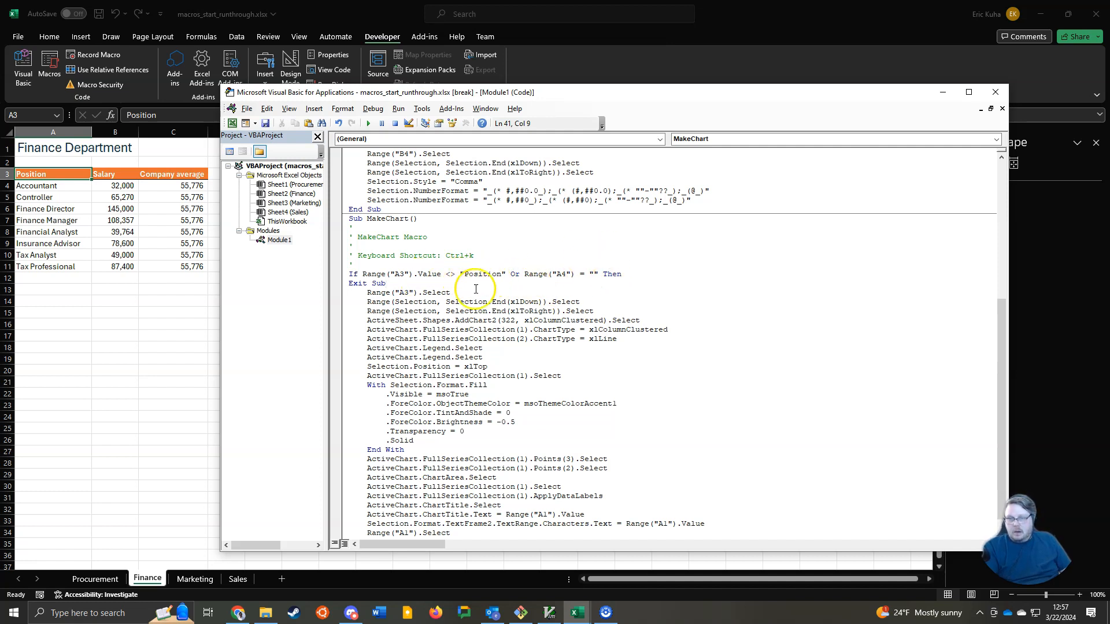
{"action": "key", "text": "Return"}
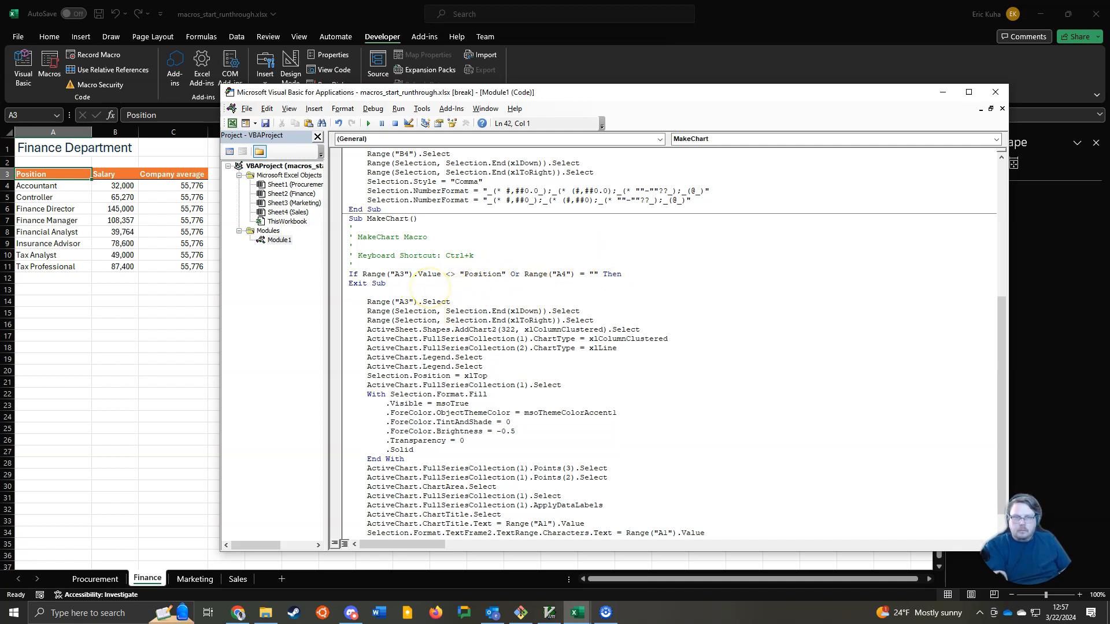
{"action": "type", "text": "Else"}
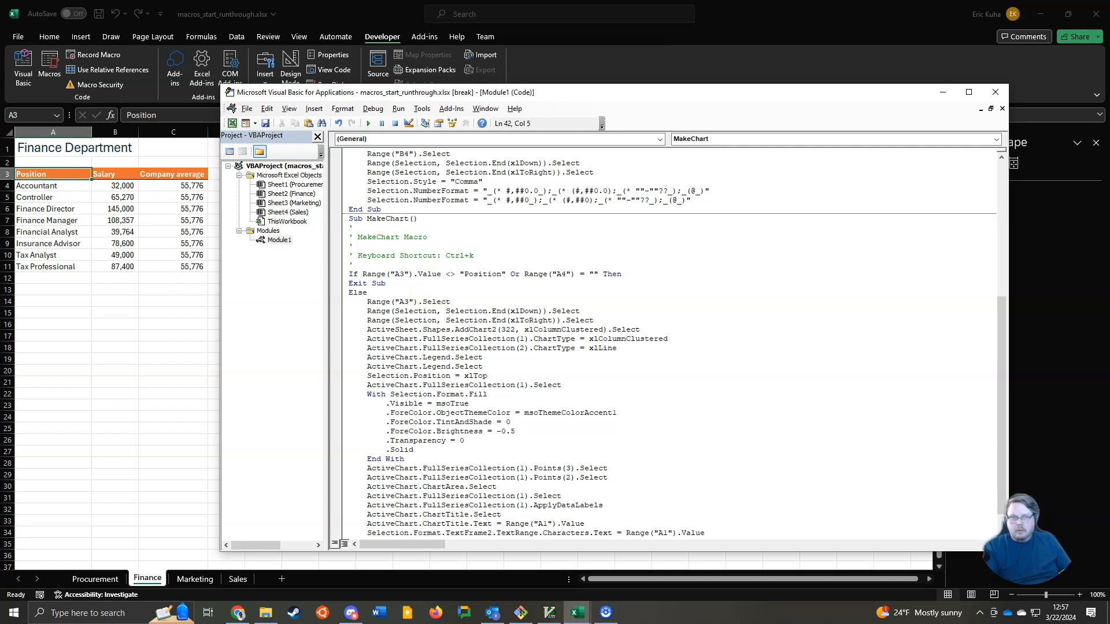
Close the conditional block with an End If line between the final Range("A1").Select and End Sub.
{"action": "scroll", "coordinate": [439, 419], "scroll_direction": "down", "scroll_amount": 1}
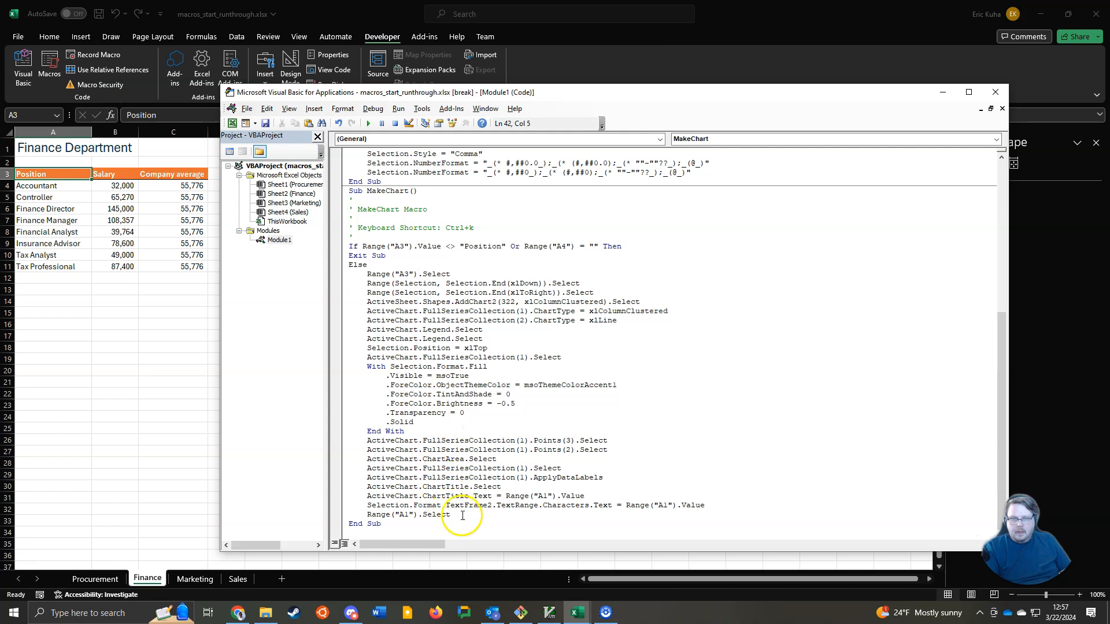
{"action": "left_click", "coordinate": [453, 498]}
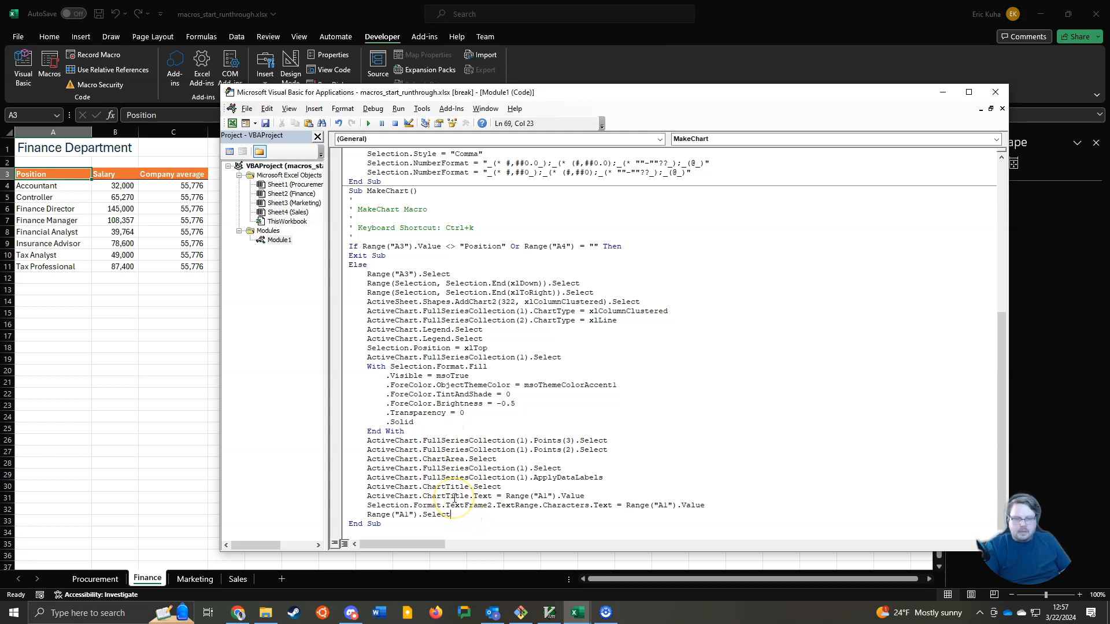
{"action": "key", "text": "Return"}
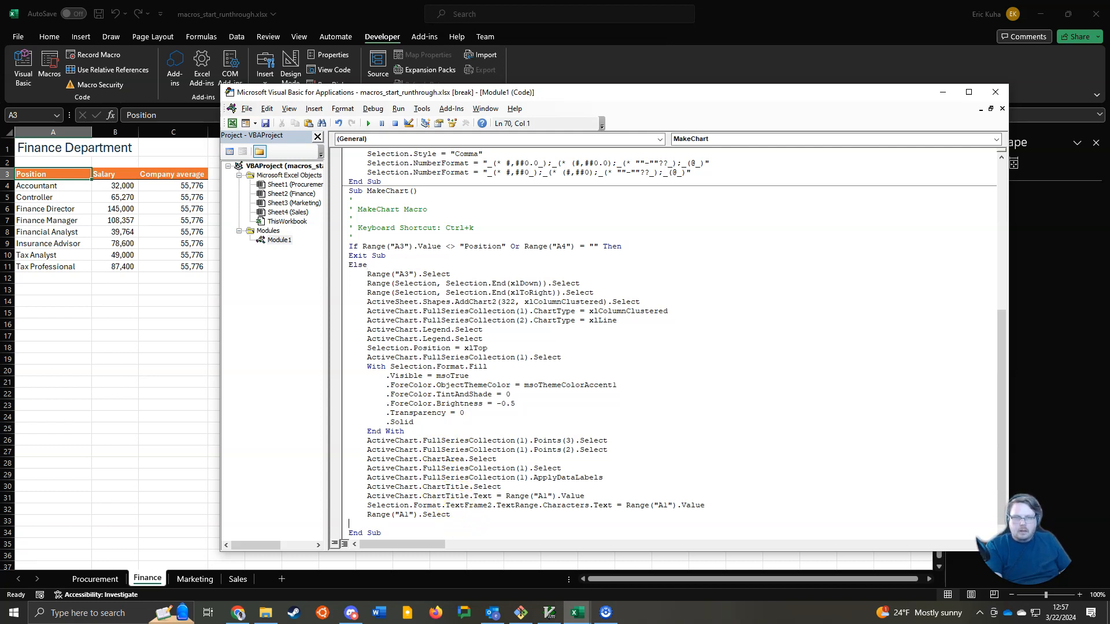
{"action": "type", "text": "End If"}
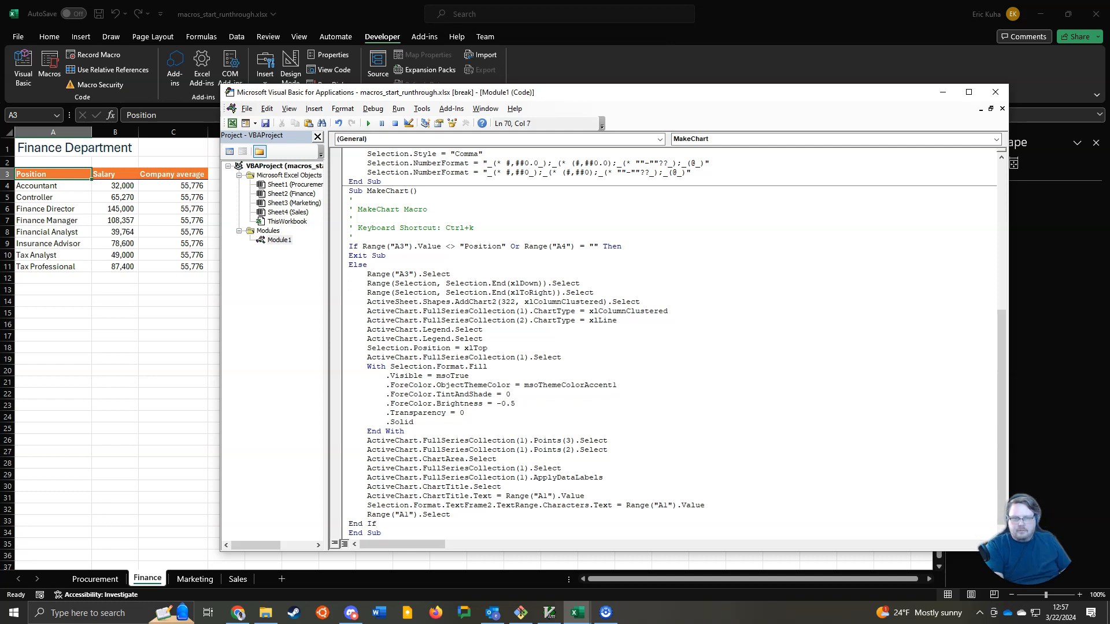
Review MakeChart's conditional structure: the If condition, the Exit Sub line, the chart code under Else and the End If line.
{"action": "left_click", "coordinate": [346, 247]}
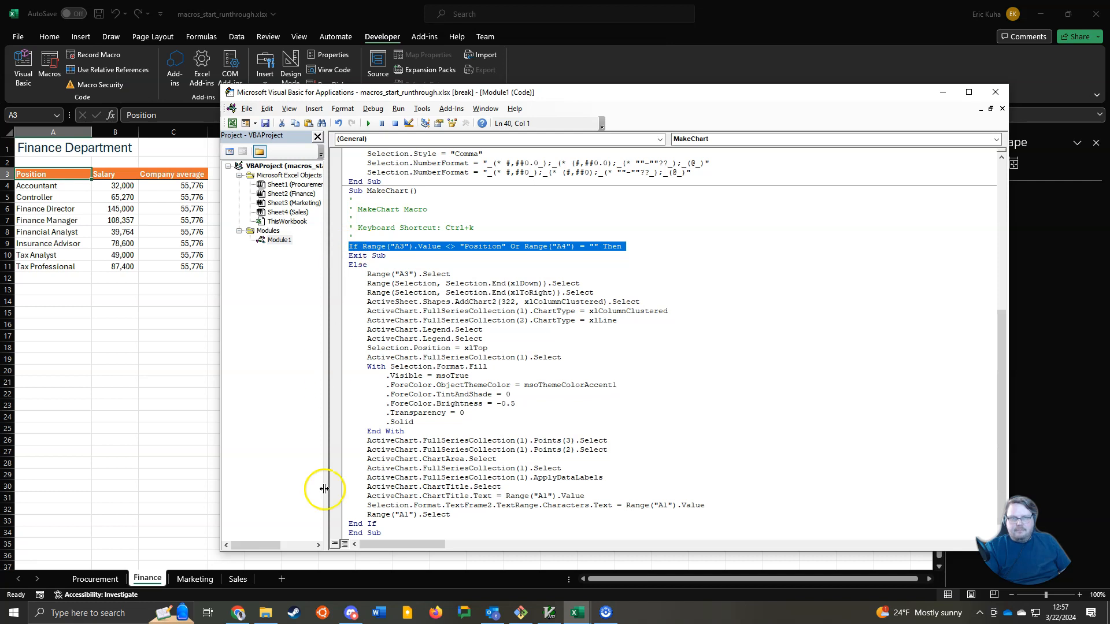
{"action": "left_click", "coordinate": [343, 256]}
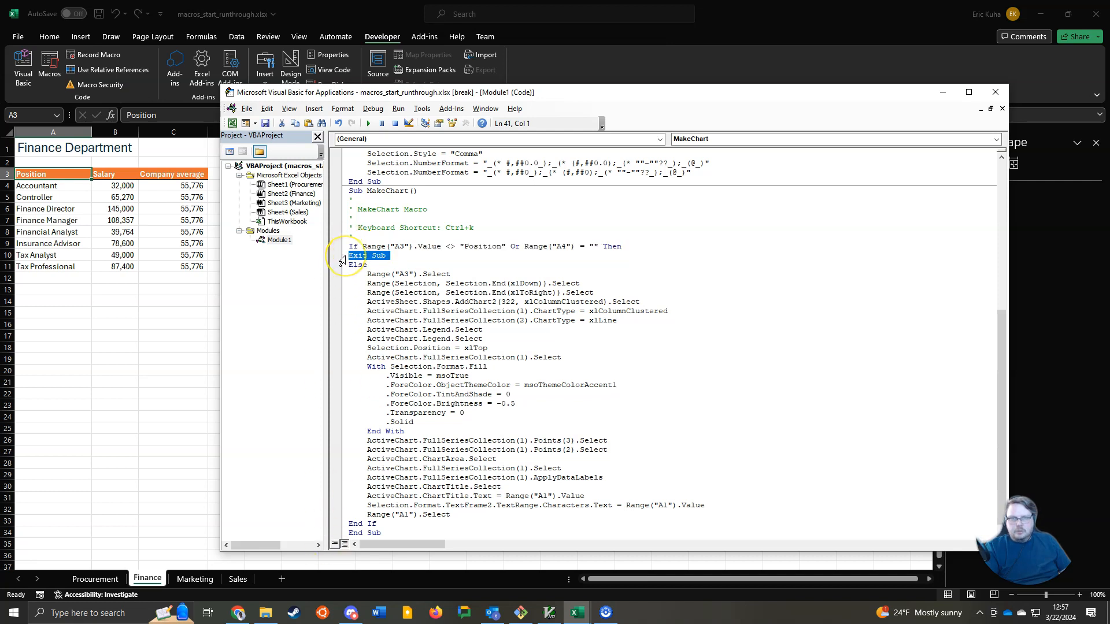
{"action": "left_click_drag", "start_coordinate": [341, 274], "coordinate": [343, 530]}
{"action": "left_click", "coordinate": [340, 524]}
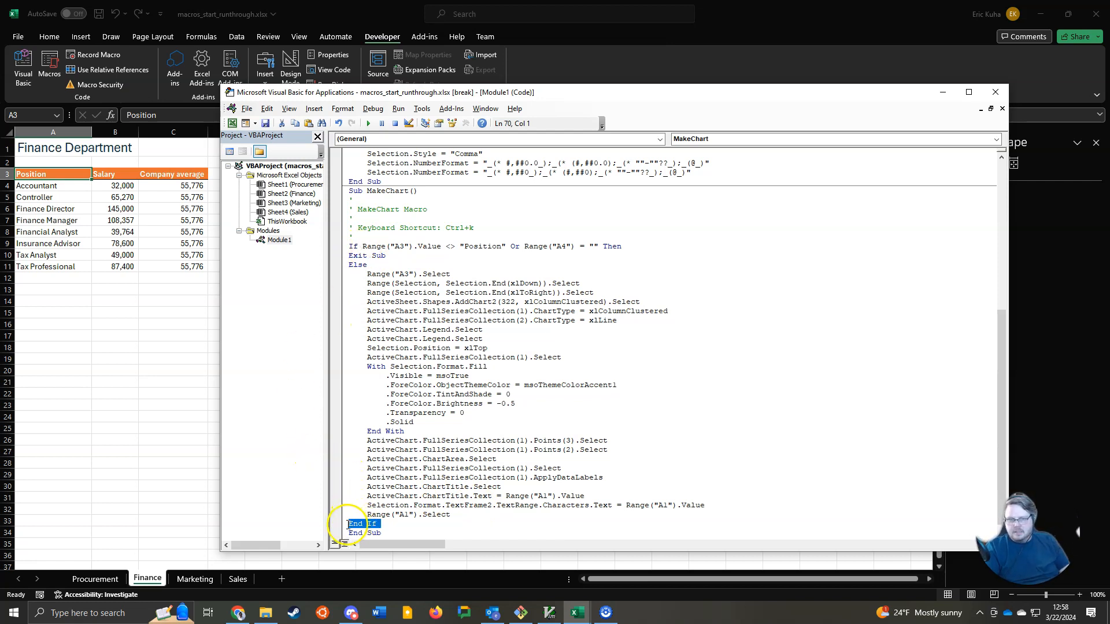
{"action": "left_click", "coordinate": [391, 525]}
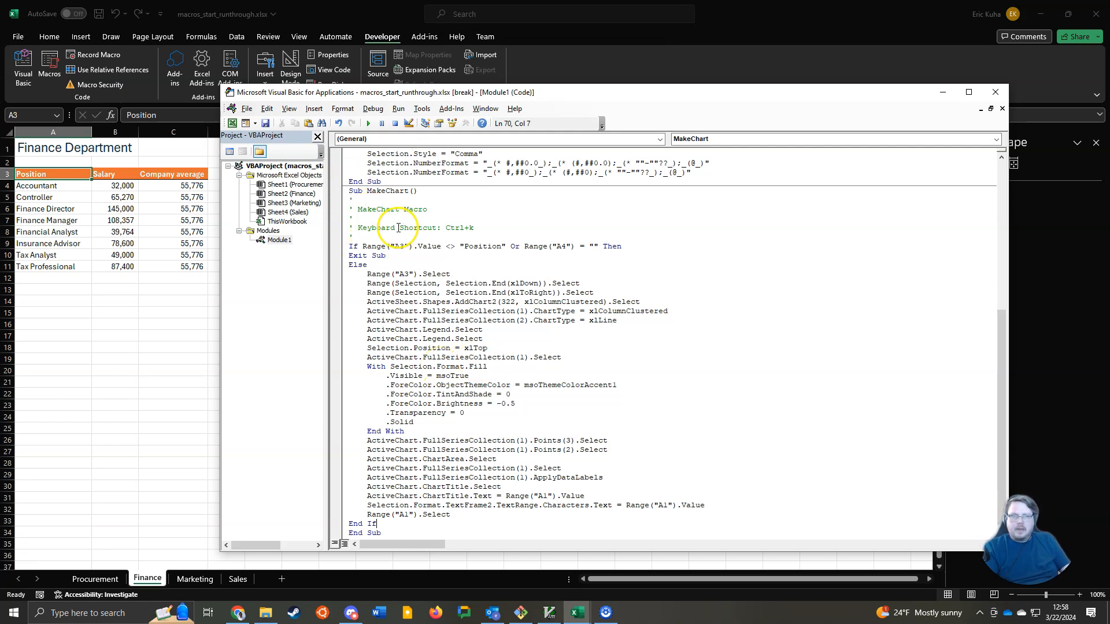
Close the code editor and run the edited MakeChart macro on the Marketing and Sales sheets.
{"action": "left_click", "coordinate": [996, 92]}
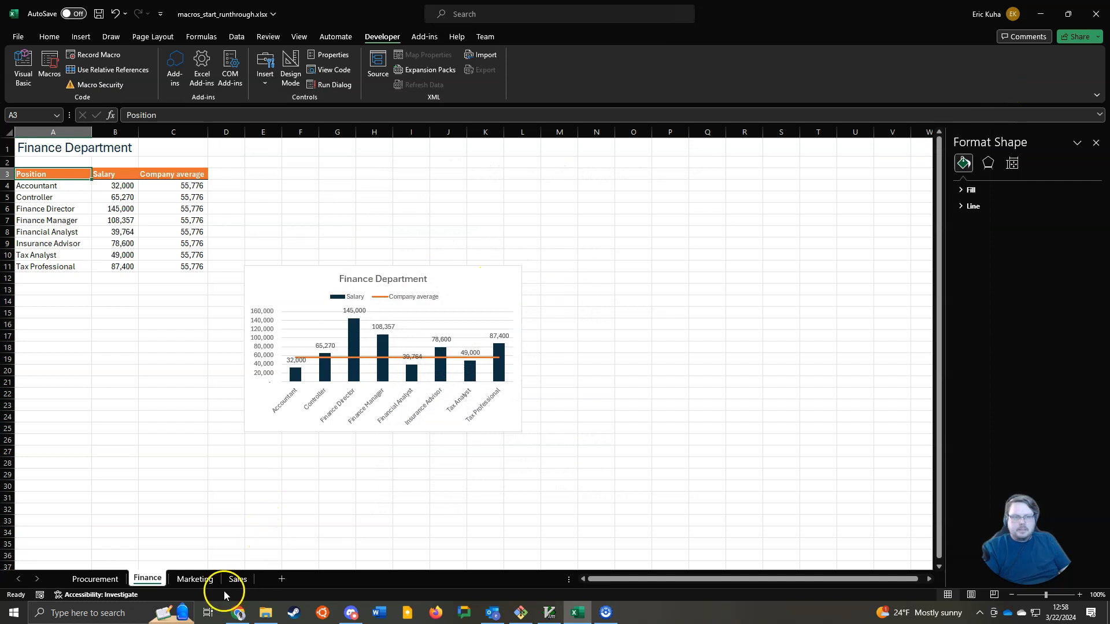
{"action": "left_click", "coordinate": [194, 579]}
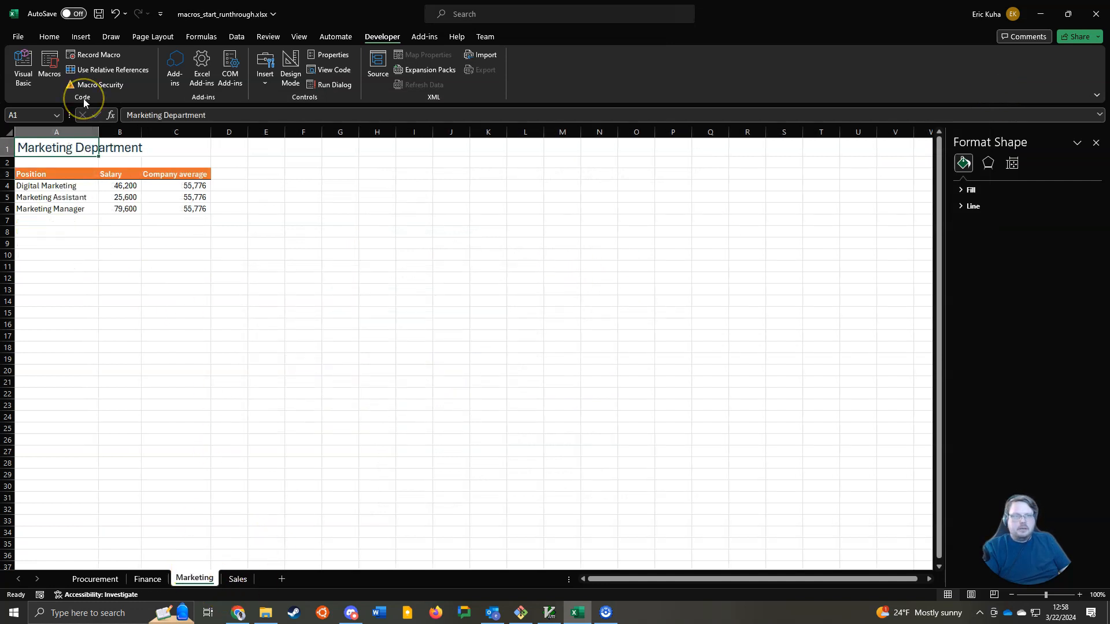
{"action": "key", "text": "ctrl+shift+c"}
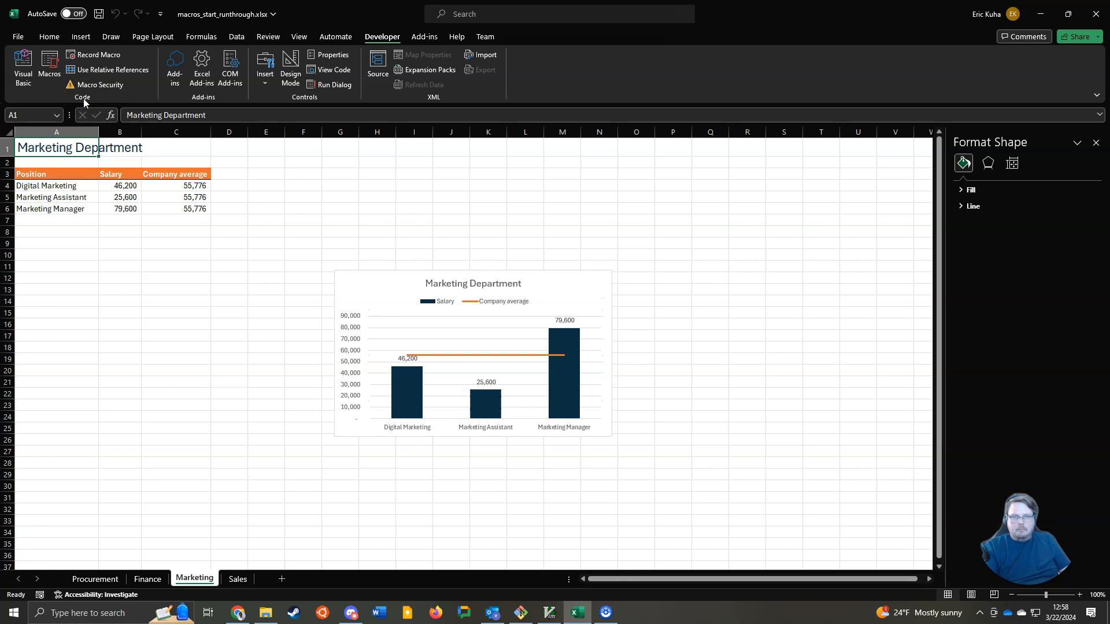
{"action": "left_click", "coordinate": [237, 579]}
{"action": "key", "text": "ctrl+shift+c"}
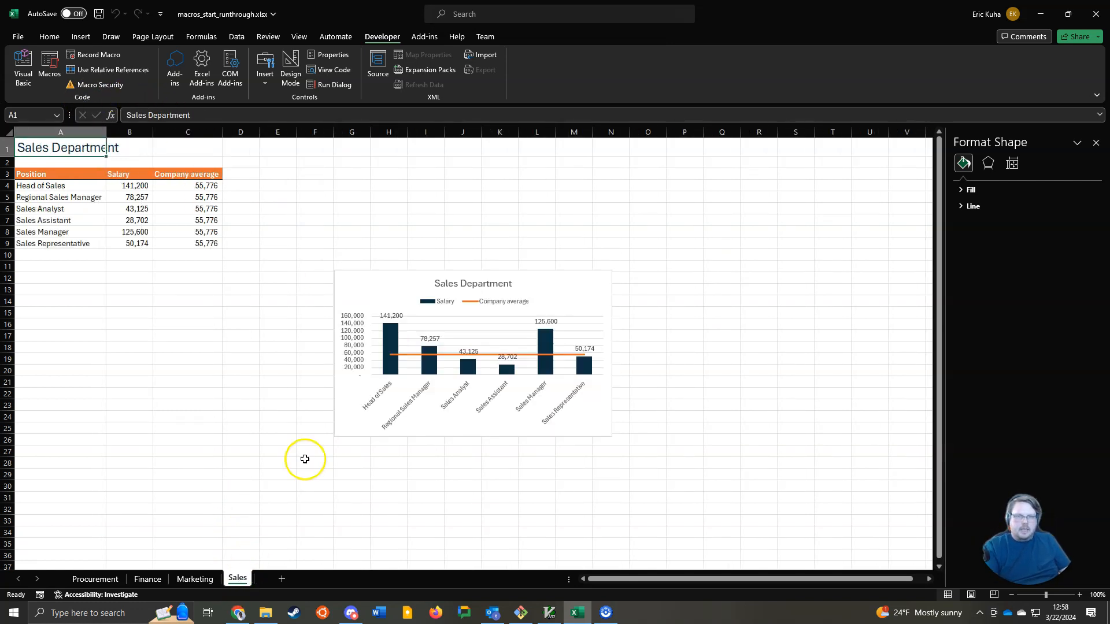
Add a blank worksheet after the Sales sheet and delete it again.
{"action": "left_click", "coordinate": [282, 580]}
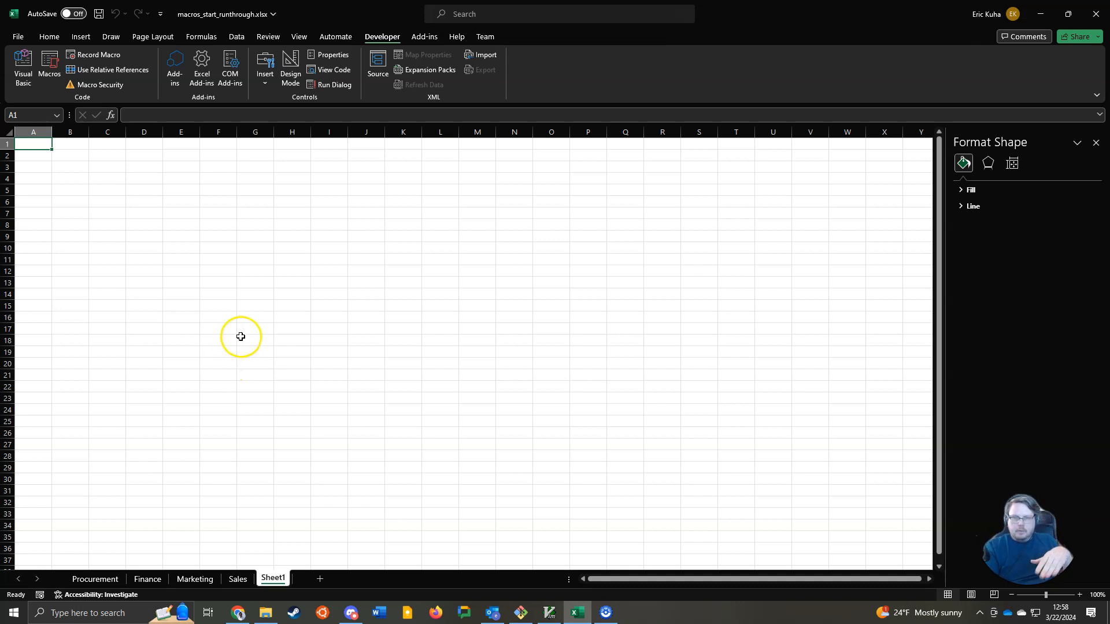
{"action": "right_click", "coordinate": [273, 578]}
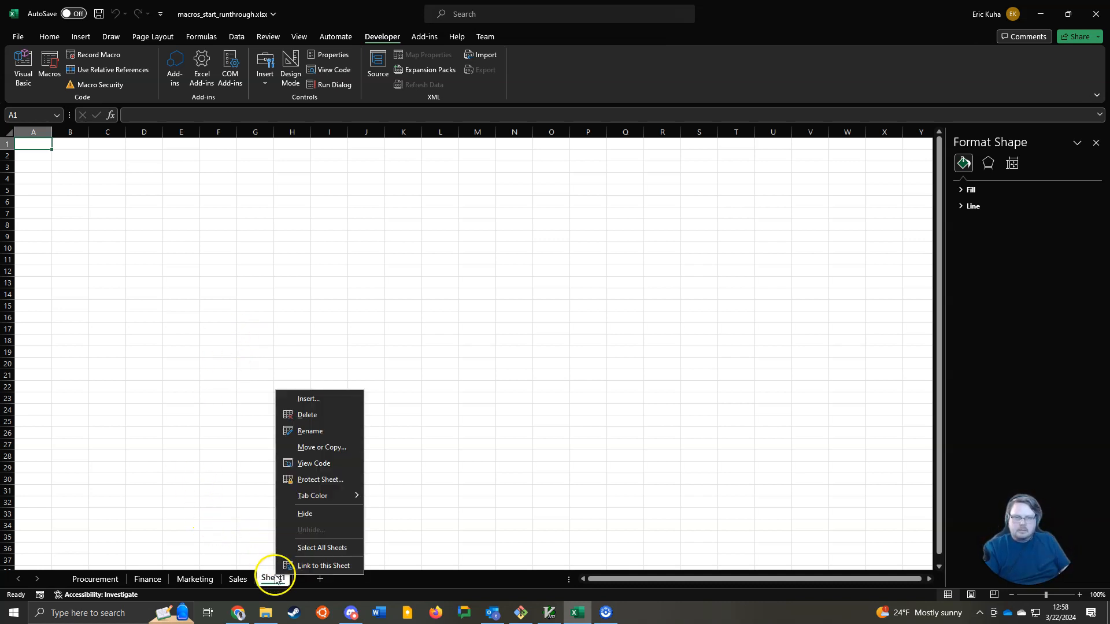
{"action": "left_click", "coordinate": [305, 414]}
{"action": "left_click", "coordinate": [535, 339]}
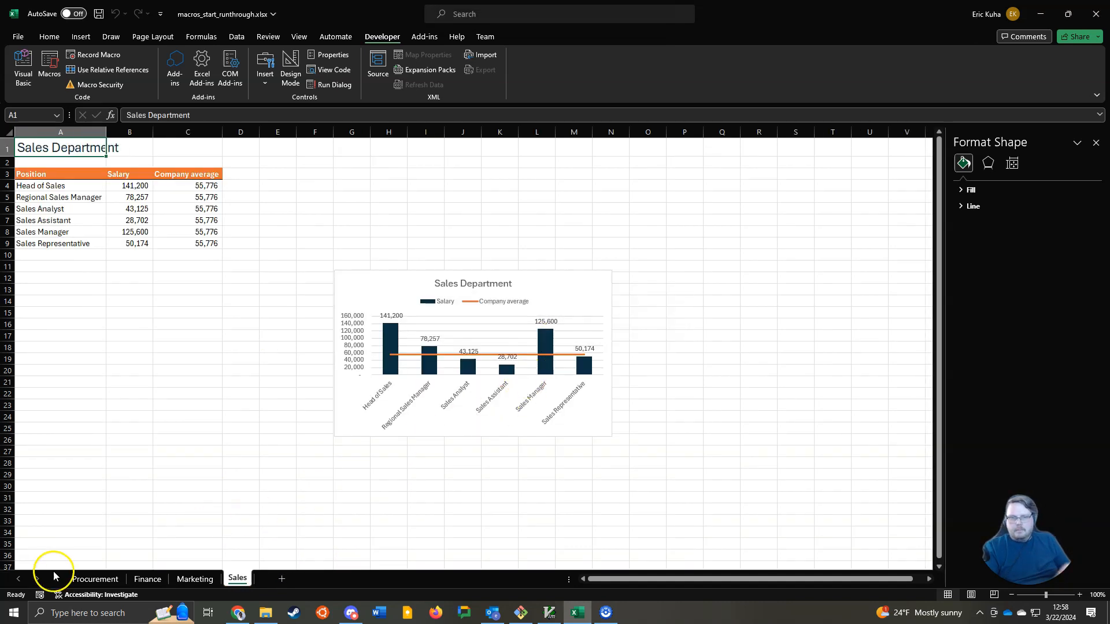
Review the salary charts on the Marketing, Finance and Procurement sheets.
{"action": "left_click", "coordinate": [178, 577]}
{"action": "left_click", "coordinate": [146, 578]}
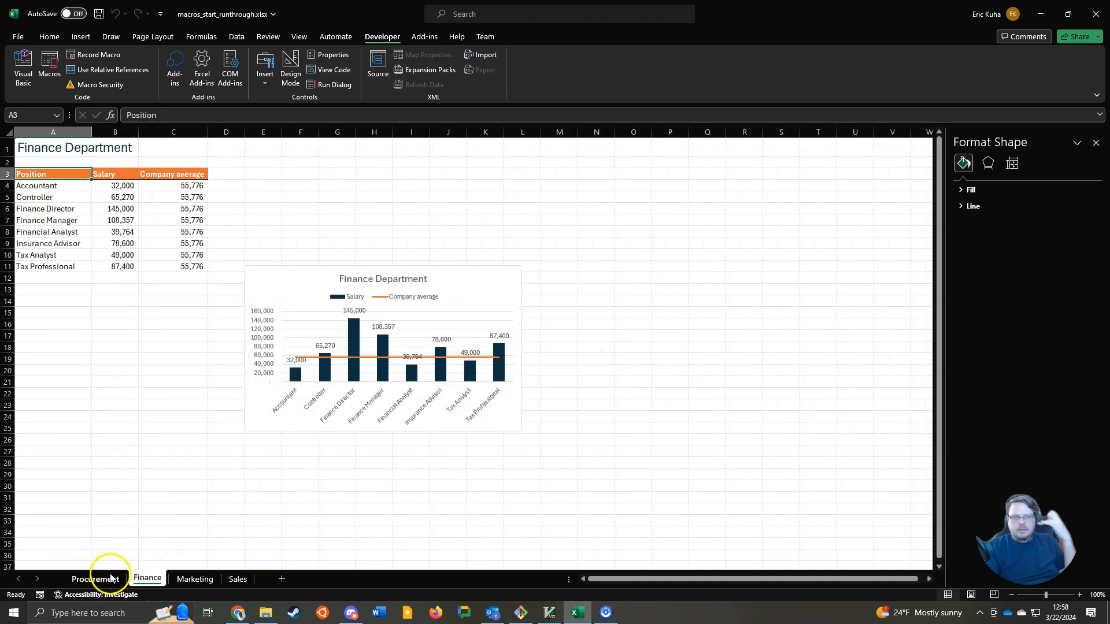
{"action": "left_click", "coordinate": [109, 577]}
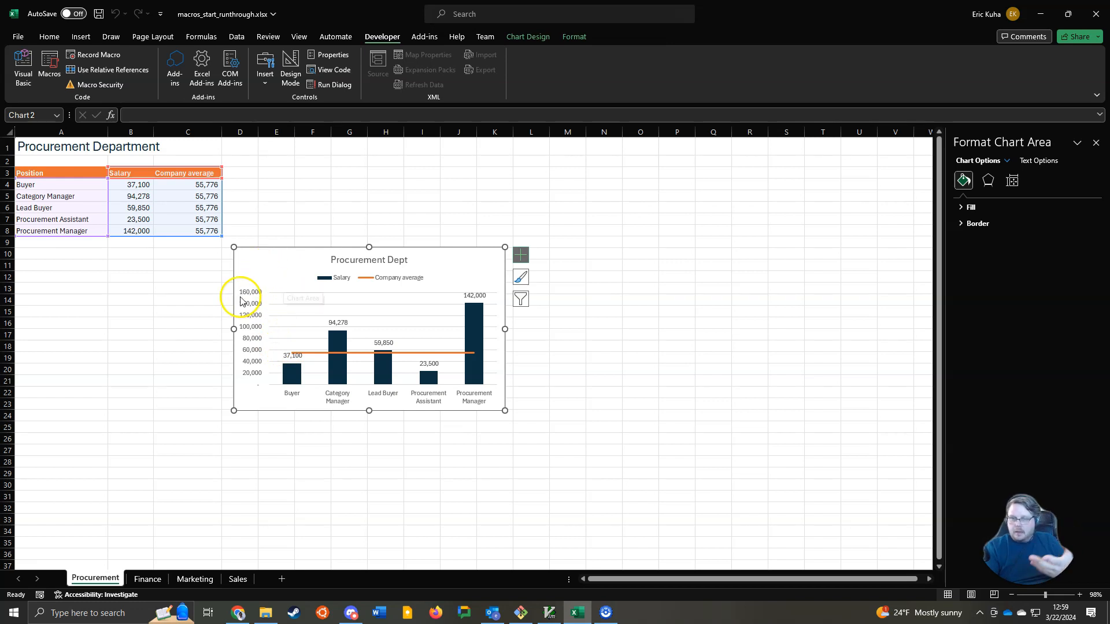
{"action": "left_click", "coordinate": [223, 320]}
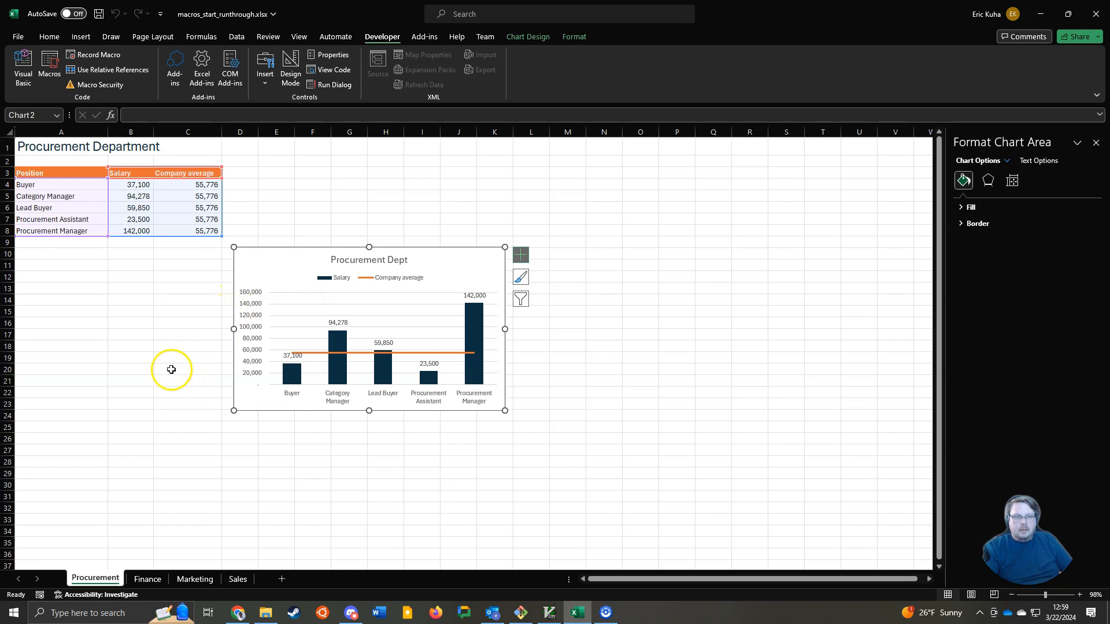